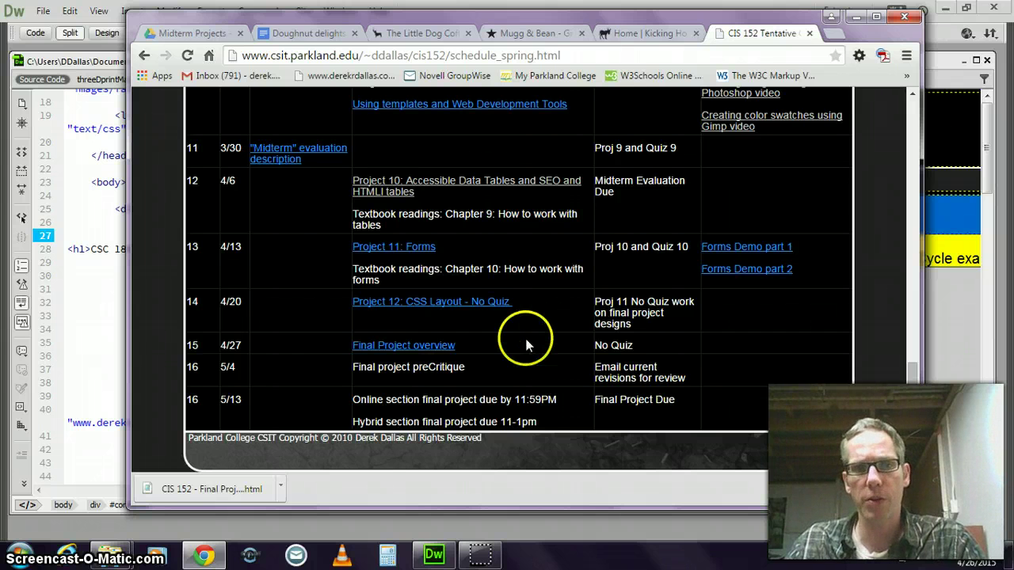
Step: Open the Final Project overview from the course schedule and read the Doughnut delights brief through to its list of example websites
{"action": "left_click", "coordinate": [441, 346]}
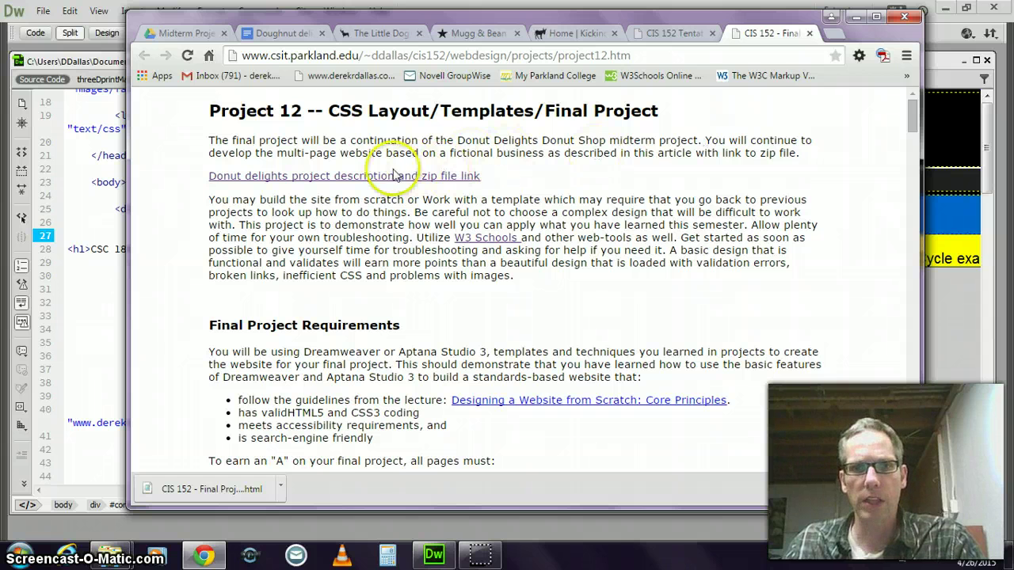
{"action": "left_click", "coordinate": [284, 34]}
{"action": "scroll", "coordinate": [747, 294], "scroll_direction": "down", "scroll_amount": 2}
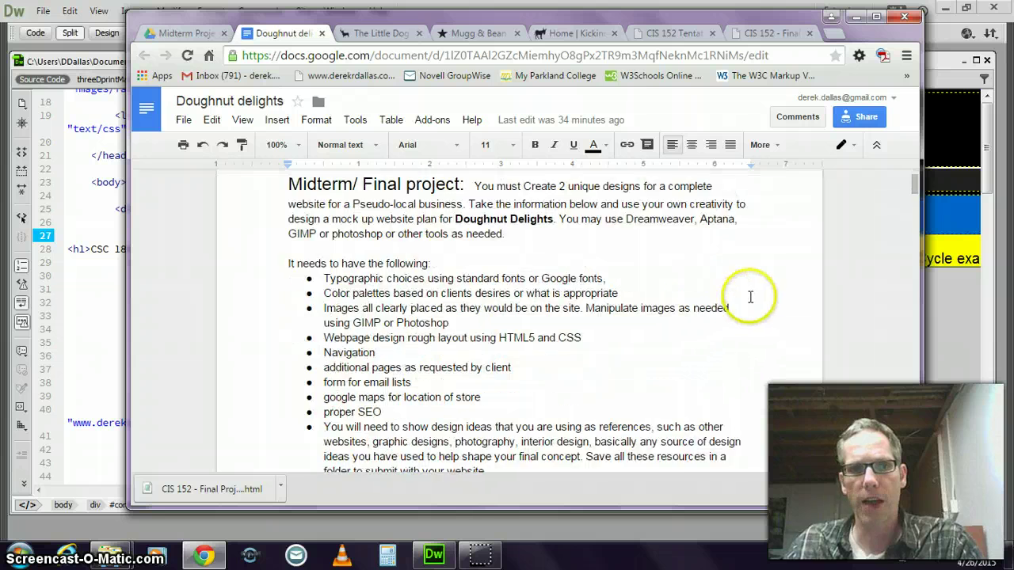
{"action": "scroll", "coordinate": [756, 286], "scroll_direction": "up", "scroll_amount": 2}
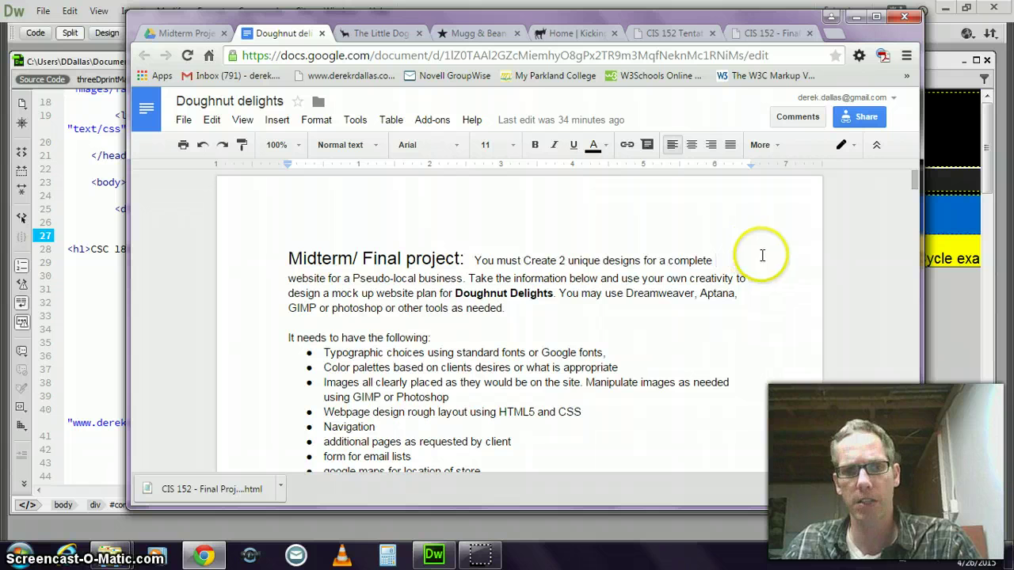
{"action": "scroll", "coordinate": [761, 270], "scroll_direction": "down", "scroll_amount": 3}
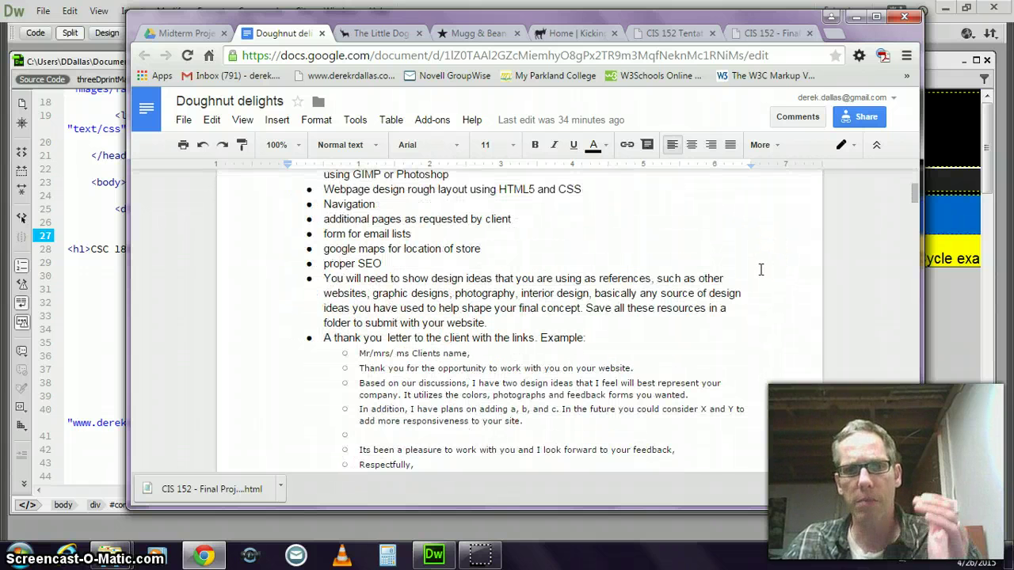
{"action": "scroll", "coordinate": [759, 270], "scroll_direction": "down", "scroll_amount": 1}
{"action": "scroll", "coordinate": [757, 270], "scroll_direction": "down", "scroll_amount": 1}
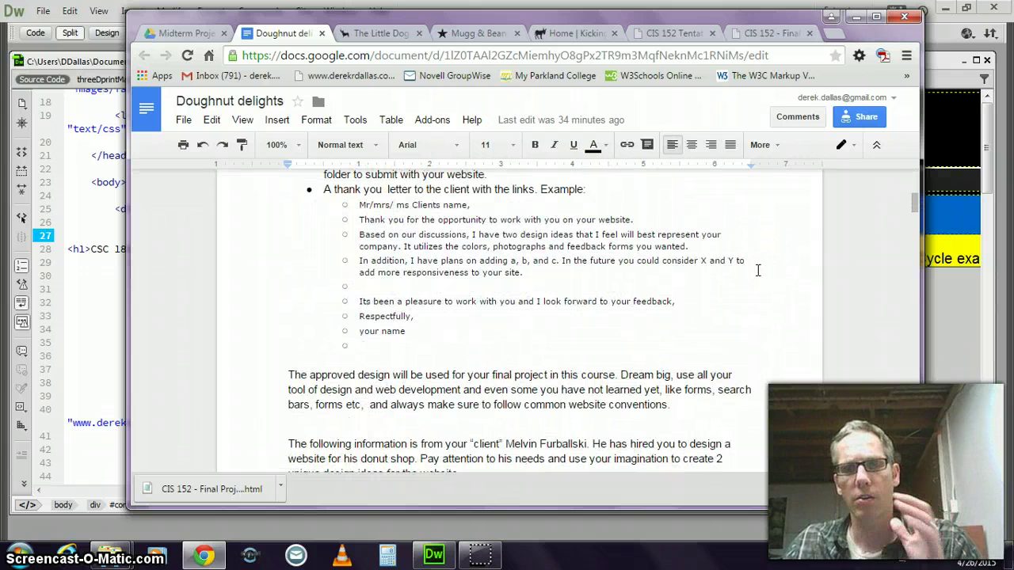
{"action": "scroll", "coordinate": [757, 270], "scroll_direction": "down", "scroll_amount": 2}
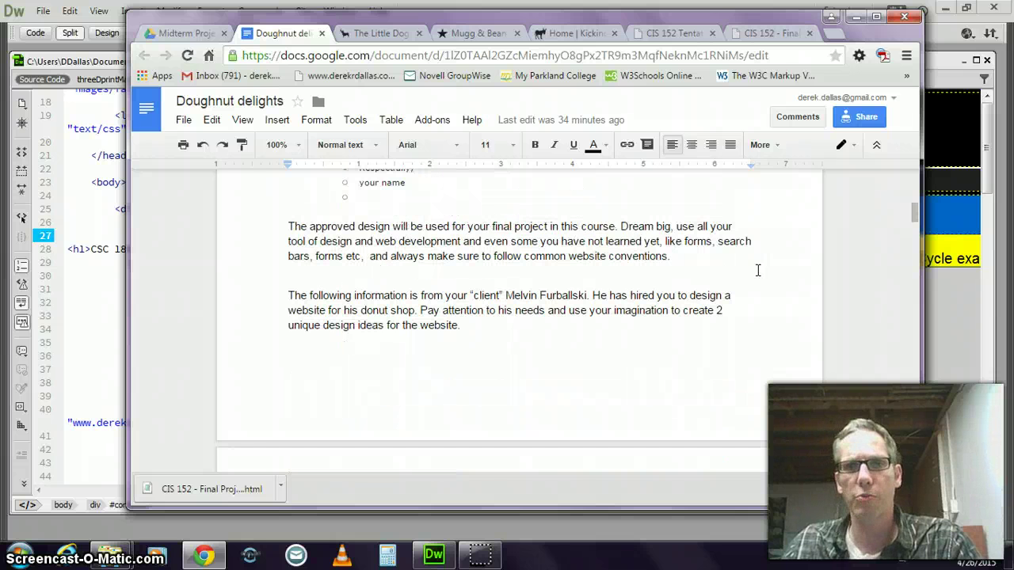
{"action": "scroll", "coordinate": [757, 270], "scroll_direction": "down", "scroll_amount": 4}
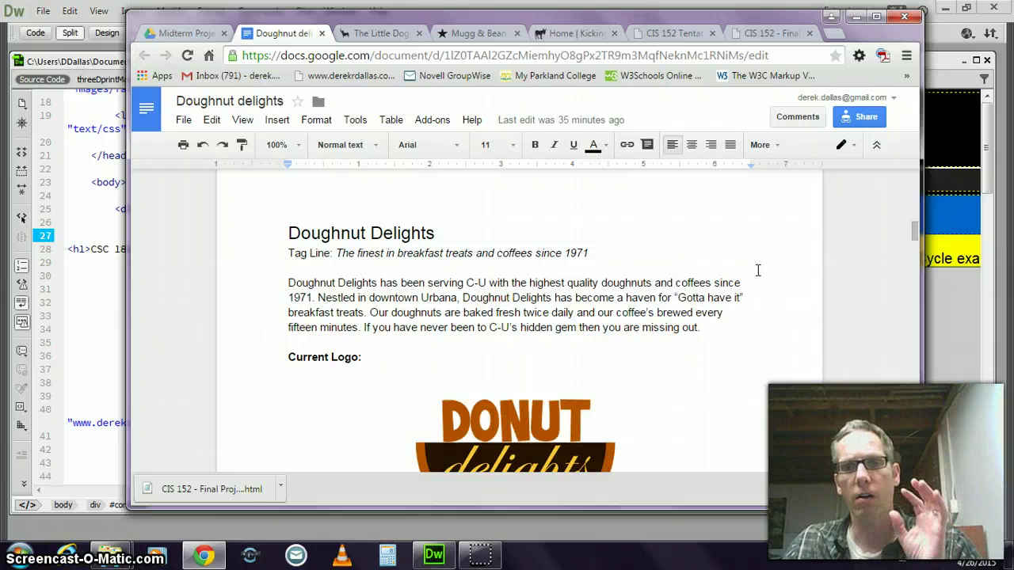
{"action": "left_click_drag", "start_coordinate": [912, 228], "coordinate": [908, 445]}
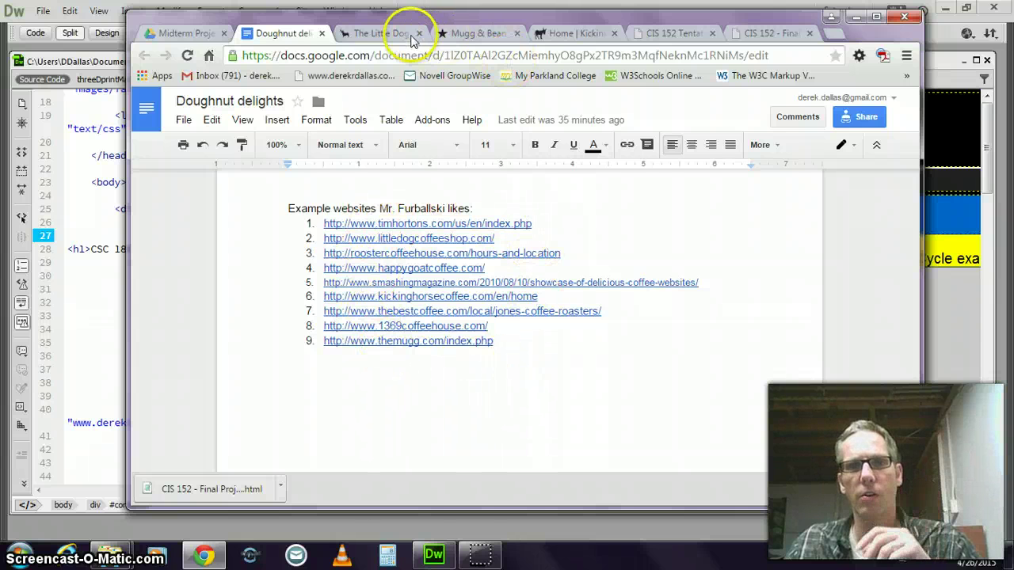
Step: Look over the Little Dog Coffee Shop home page, including its header, navigation, photos, menu graphics and footer
{"action": "left_click", "coordinate": [385, 34]}
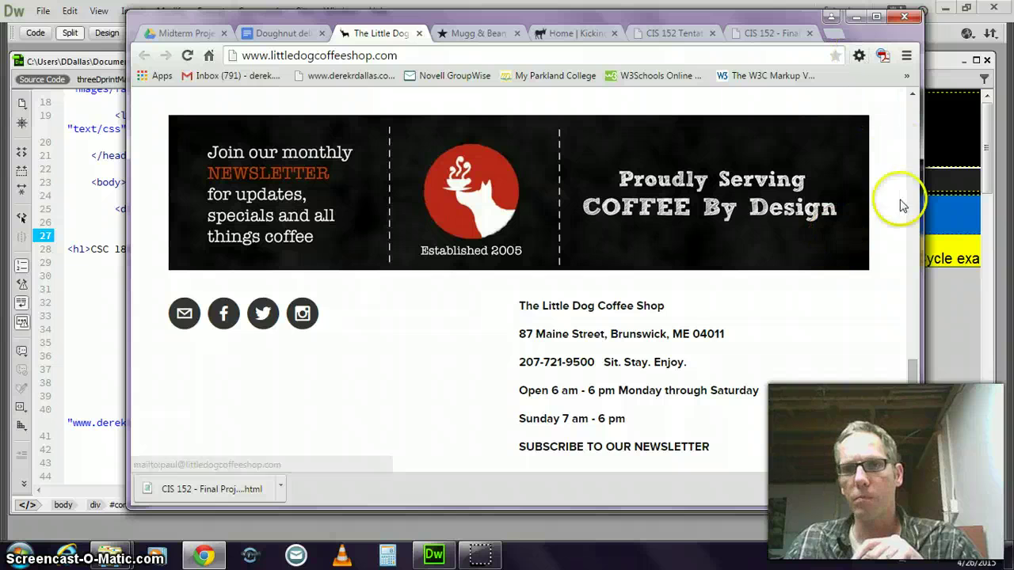
{"action": "left_click_drag", "start_coordinate": [913, 400], "coordinate": [916, 101]}
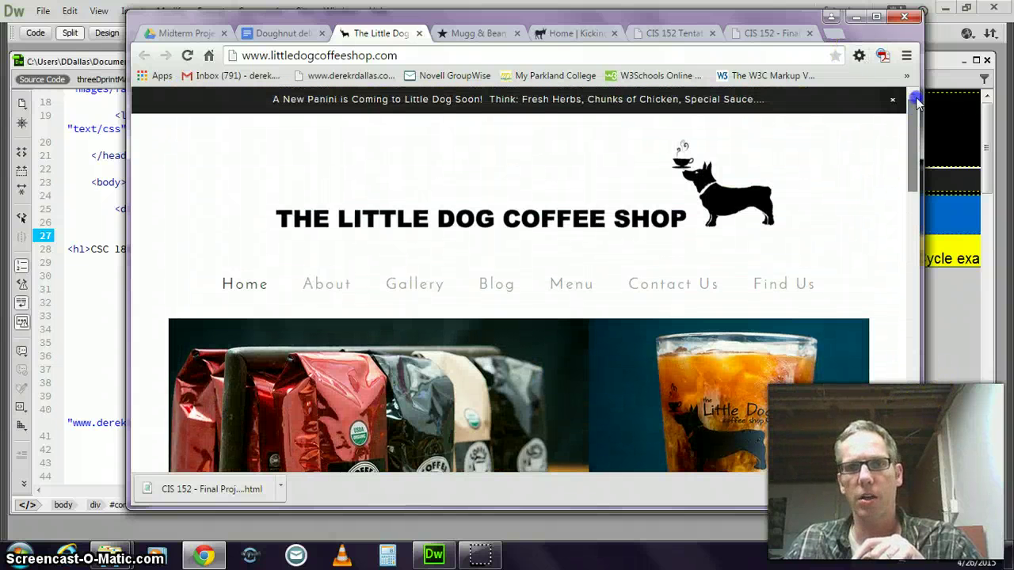
{"action": "left_click_drag", "start_coordinate": [914, 140], "coordinate": [882, 174]}
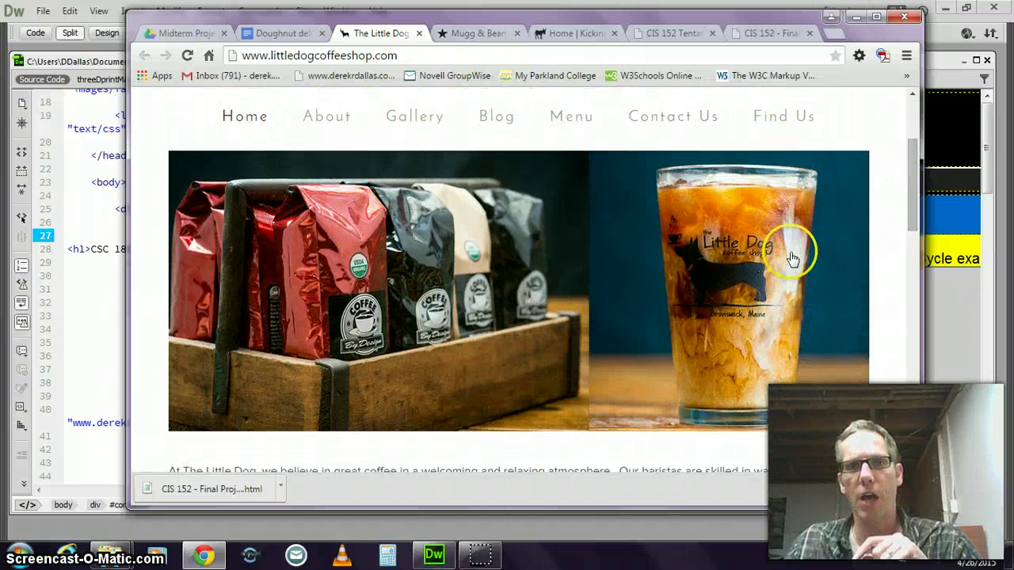
{"action": "scroll", "coordinate": [792, 258], "scroll_direction": "down", "scroll_amount": 3}
{"action": "scroll", "coordinate": [403, 277], "scroll_direction": "down", "scroll_amount": 4}
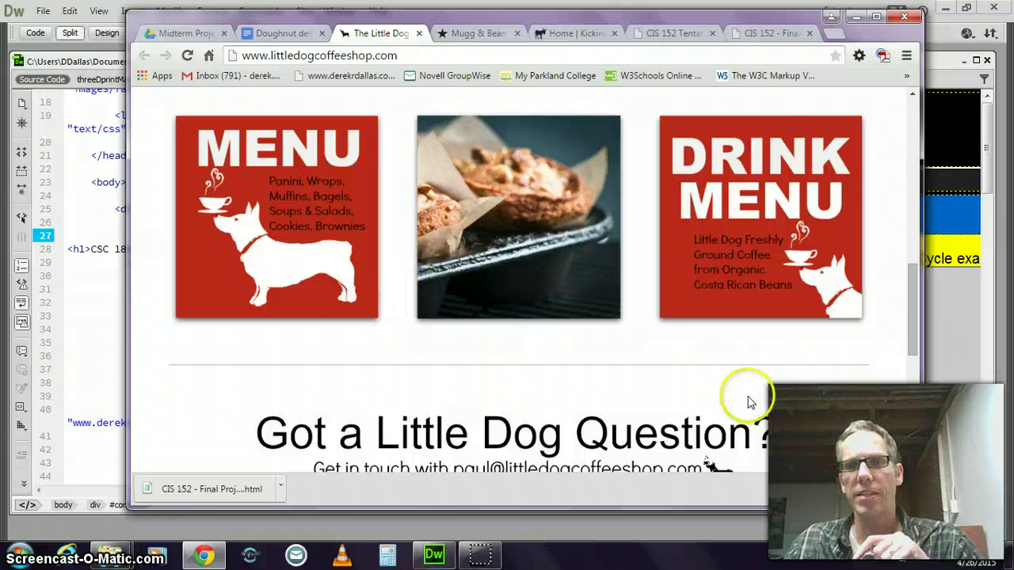
{"action": "scroll", "coordinate": [650, 389], "scroll_direction": "down", "scroll_amount": 4}
{"action": "scroll", "coordinate": [649, 385], "scroll_direction": "up", "scroll_amount": 9}
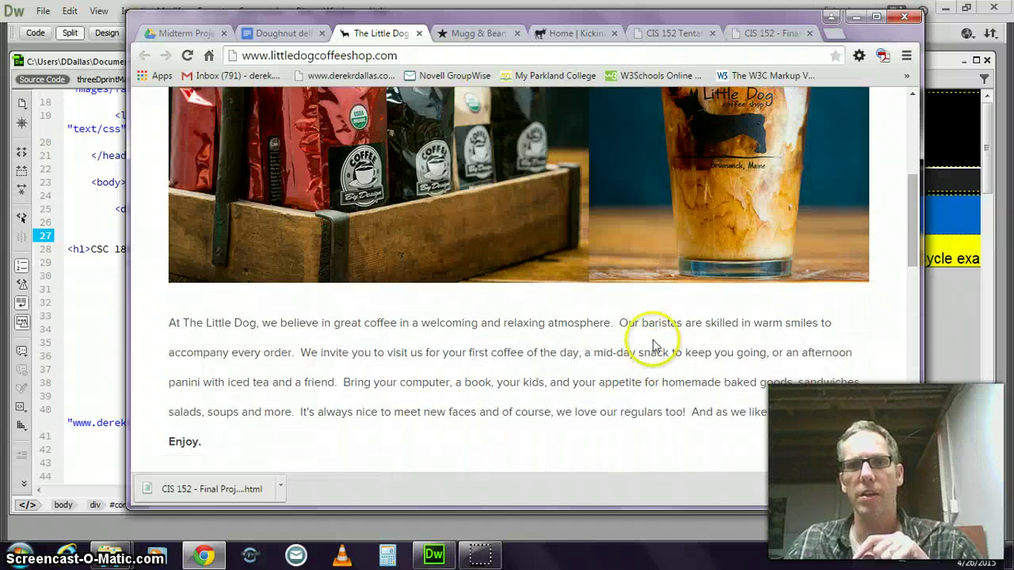
{"action": "scroll", "coordinate": [653, 346], "scroll_direction": "up", "scroll_amount": 5}
Step: Maximize the browser window and review the home and About Us pages of the Mugg & Bean site
{"action": "left_click", "coordinate": [477, 33]}
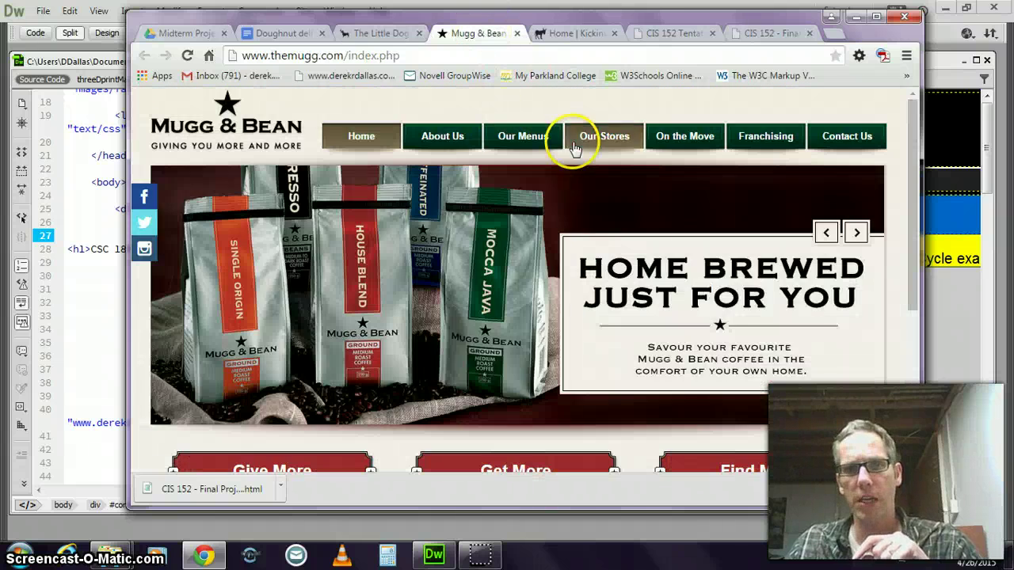
{"action": "left_click", "coordinate": [875, 16]}
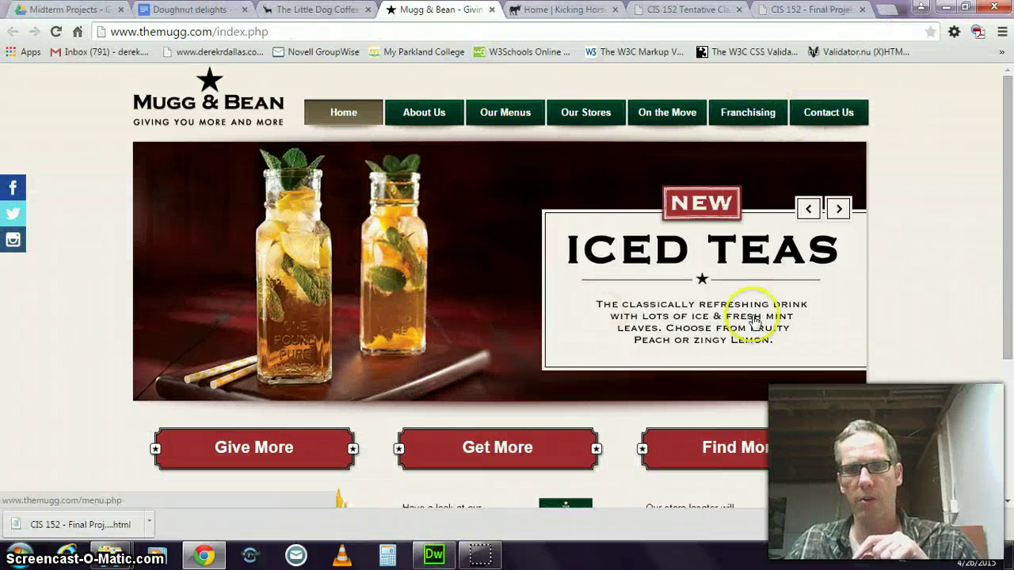
{"action": "scroll", "coordinate": [754, 321], "scroll_direction": "down", "scroll_amount": 3}
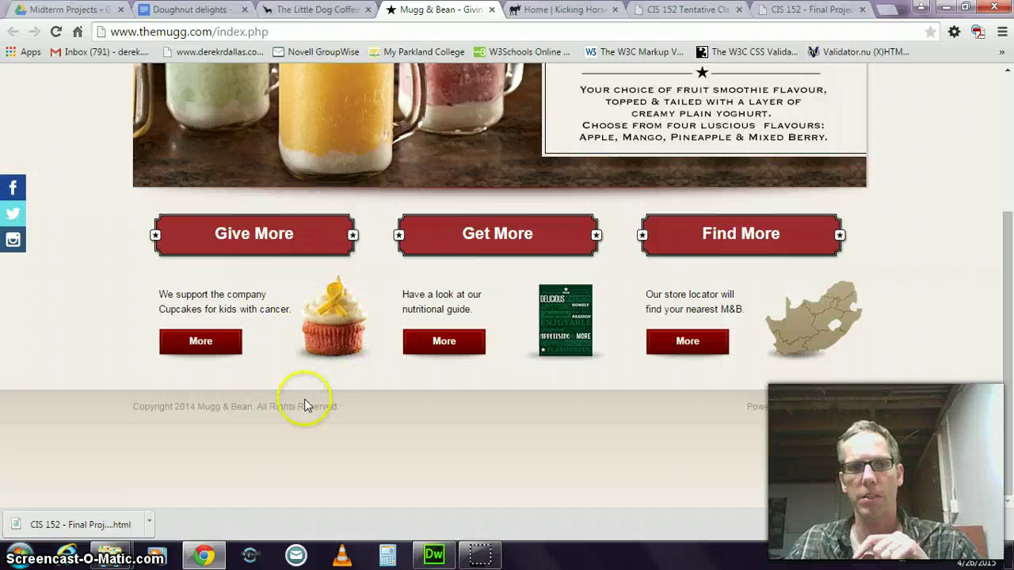
{"action": "scroll", "coordinate": [279, 340], "scroll_direction": "up", "scroll_amount": 3}
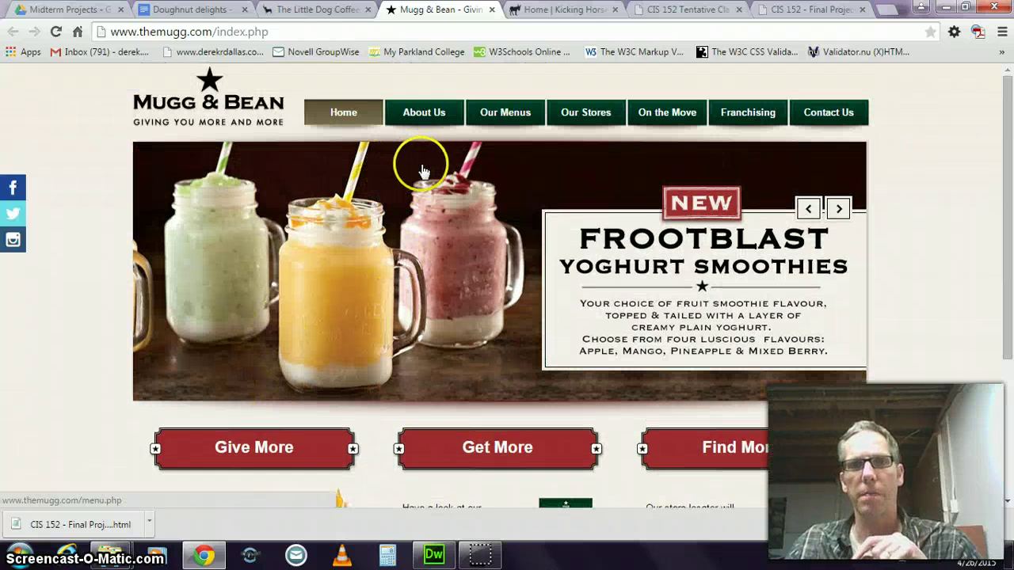
{"action": "left_click", "coordinate": [428, 109]}
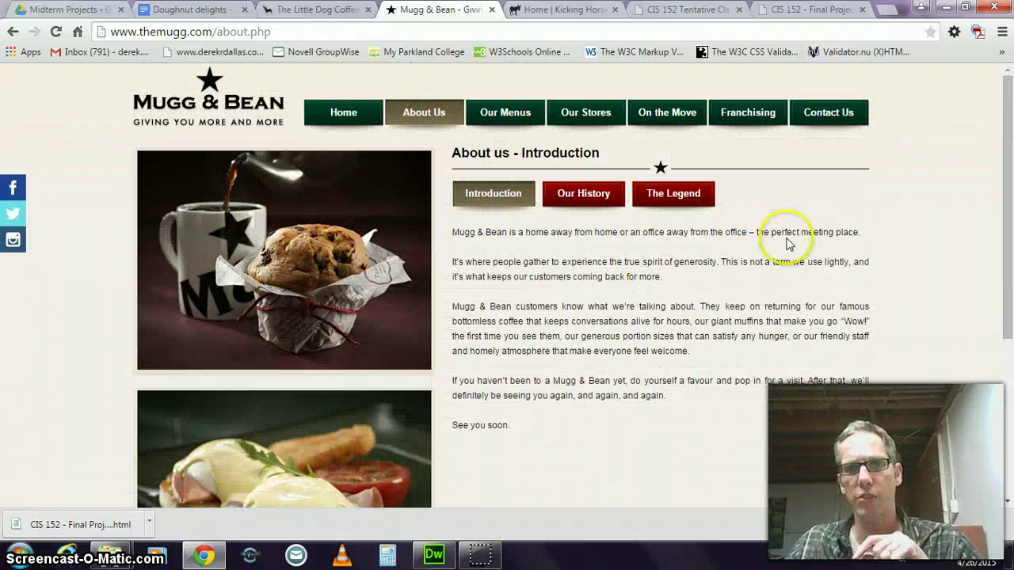
{"action": "scroll", "coordinate": [758, 305], "scroll_direction": "down", "scroll_amount": 3}
{"action": "scroll", "coordinate": [317, 357], "scroll_direction": "up", "scroll_amount": 3}
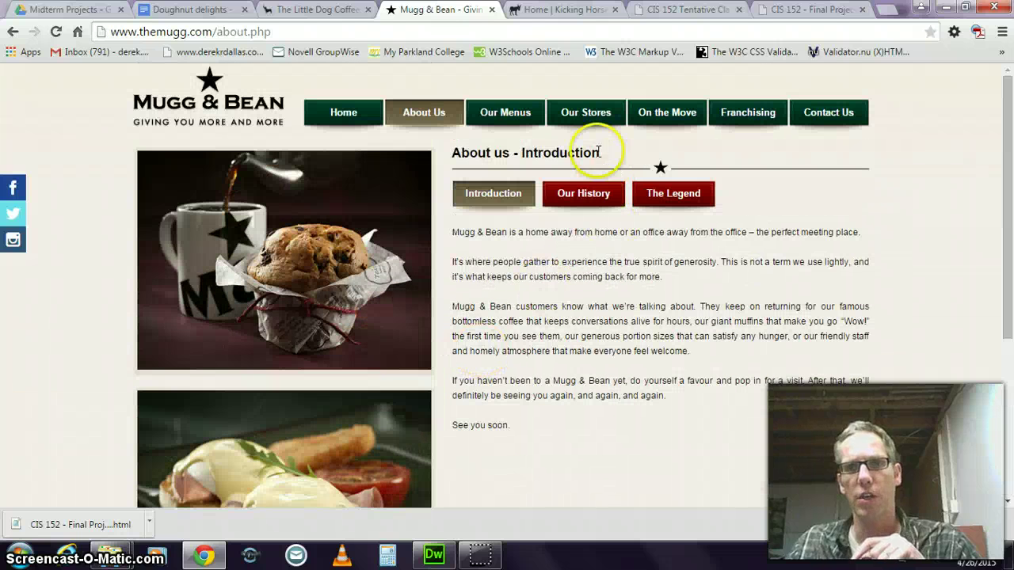
Step: Open Mugg & Bean's Our Menus page and examine the standard menu images and the menu download links
{"action": "left_click", "coordinate": [513, 112]}
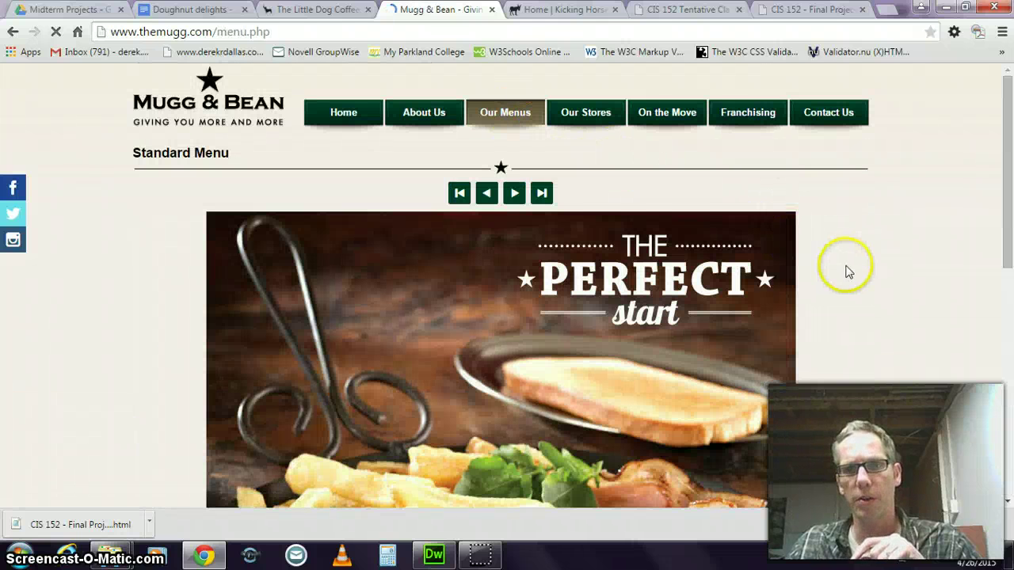
{"action": "scroll", "coordinate": [847, 272], "scroll_direction": "down", "scroll_amount": 5}
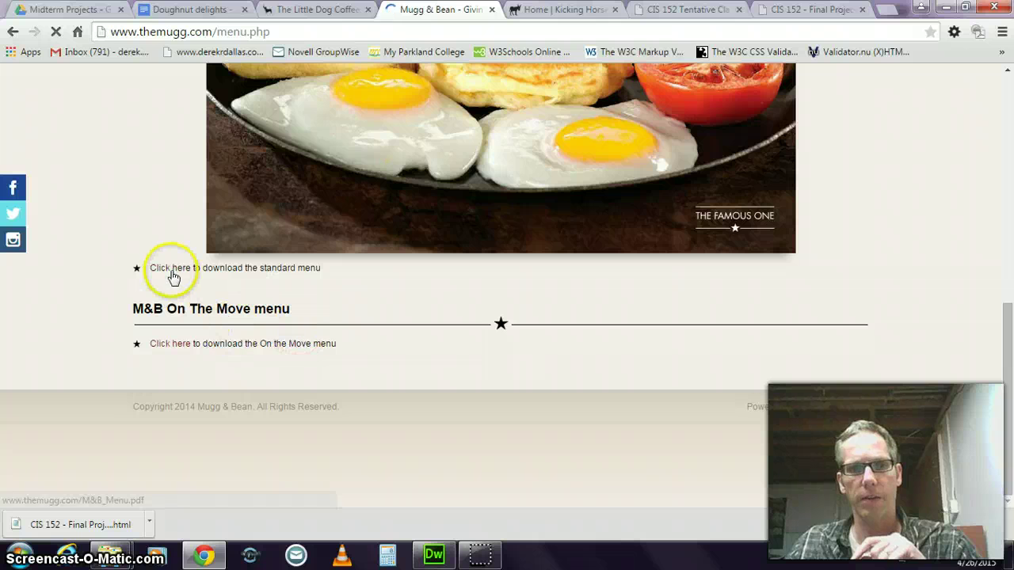
{"action": "scroll", "coordinate": [446, 336], "scroll_direction": "up", "scroll_amount": 3}
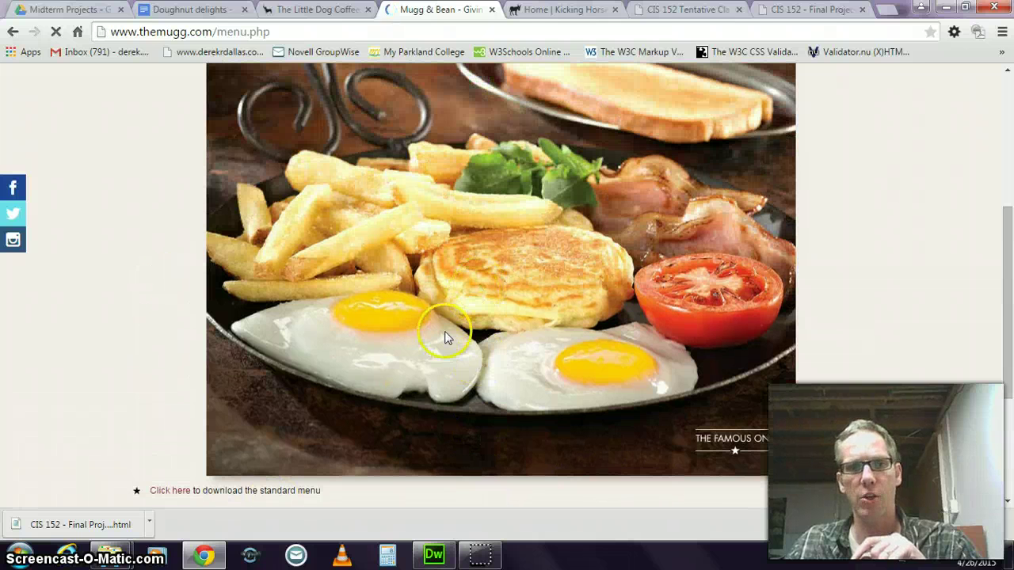
{"action": "scroll", "coordinate": [445, 337], "scroll_direction": "down", "scroll_amount": 3}
{"action": "scroll", "coordinate": [442, 337], "scroll_direction": "up", "scroll_amount": 2}
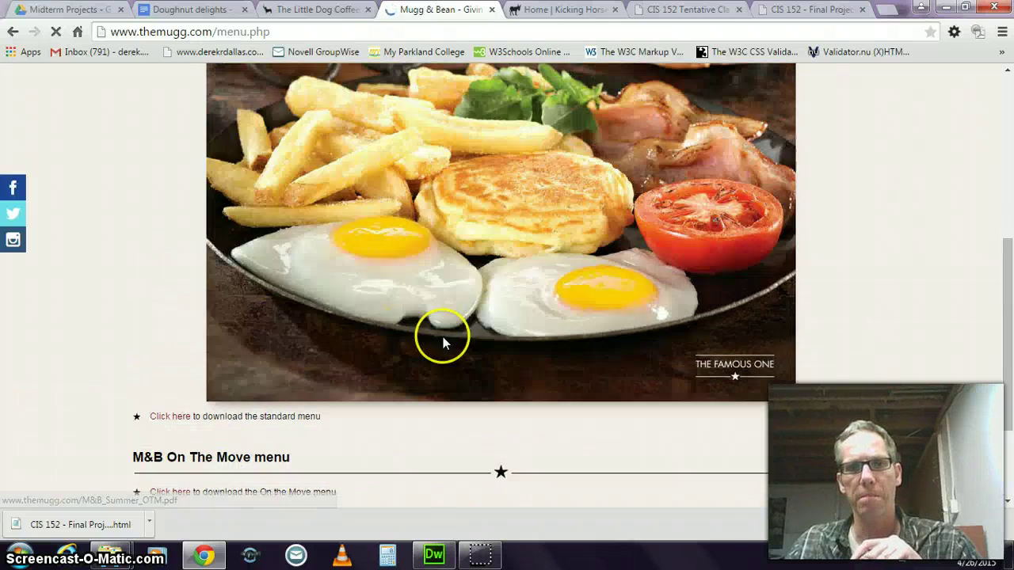
{"action": "scroll", "coordinate": [442, 337], "scroll_direction": "up", "scroll_amount": 3}
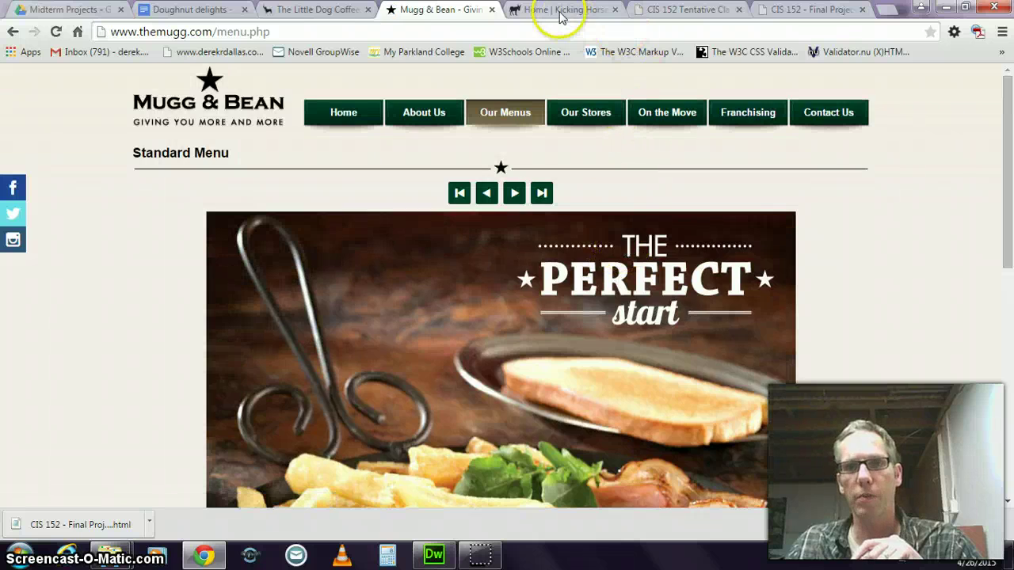
Step: Review the Kicking Horse Coffee home page and its Our Coffee Story page down to the footer links
{"action": "left_click", "coordinate": [560, 11]}
{"action": "scroll", "coordinate": [950, 238], "scroll_direction": "up", "scroll_amount": 2}
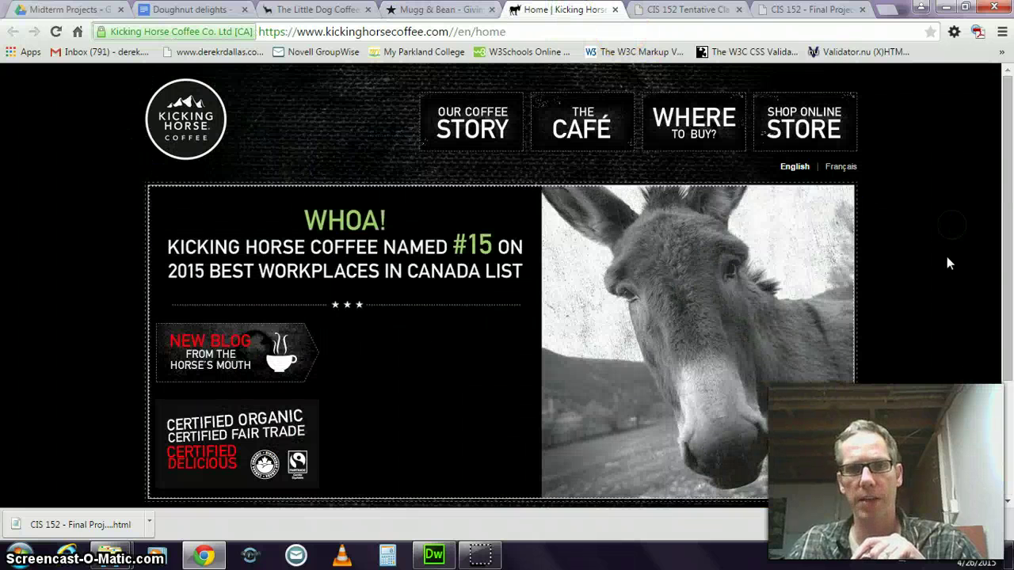
{"action": "left_click", "coordinate": [816, 175]}
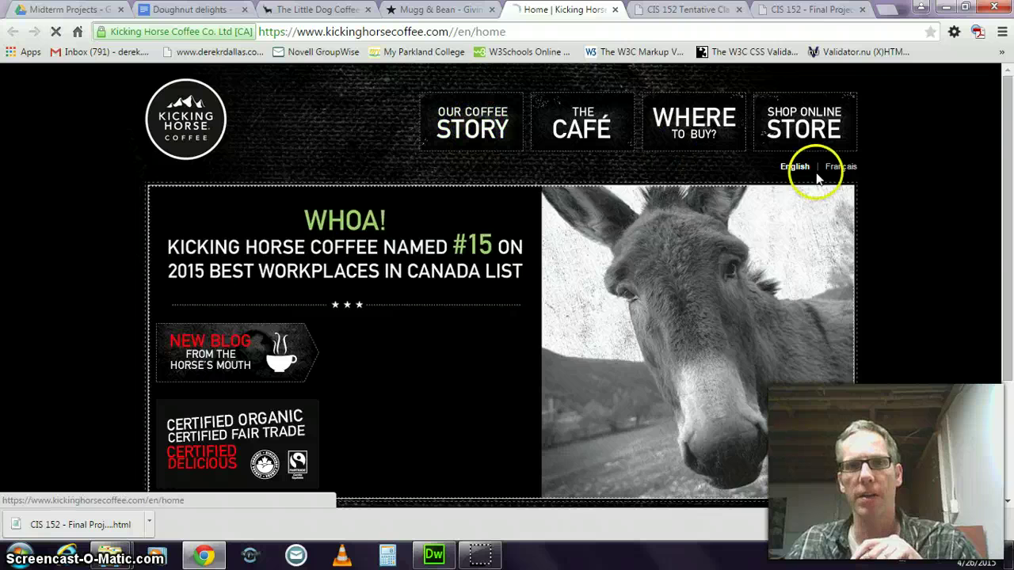
{"action": "left_click", "coordinate": [487, 119]}
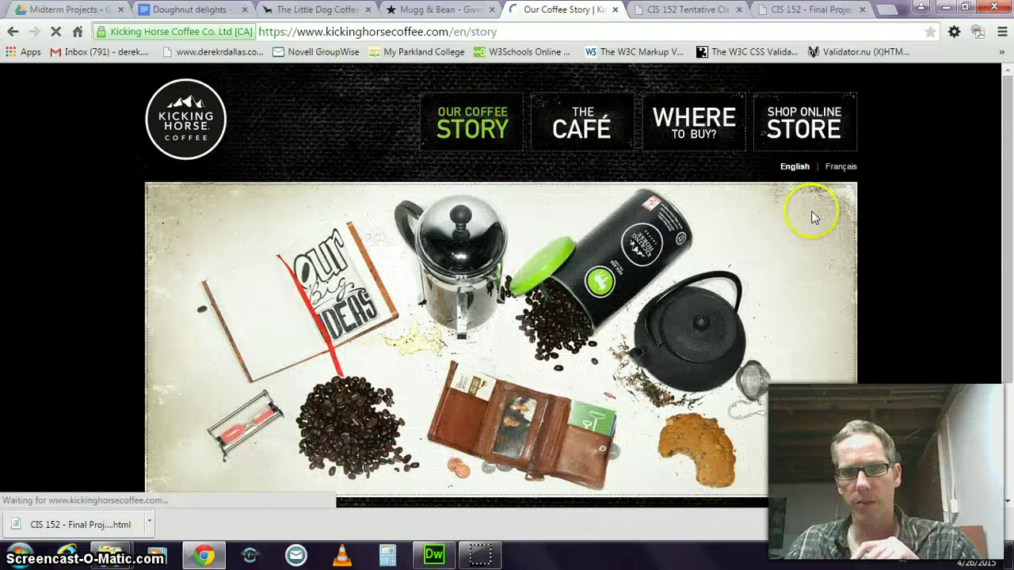
{"action": "scroll", "coordinate": [950, 238], "scroll_direction": "down", "scroll_amount": 2}
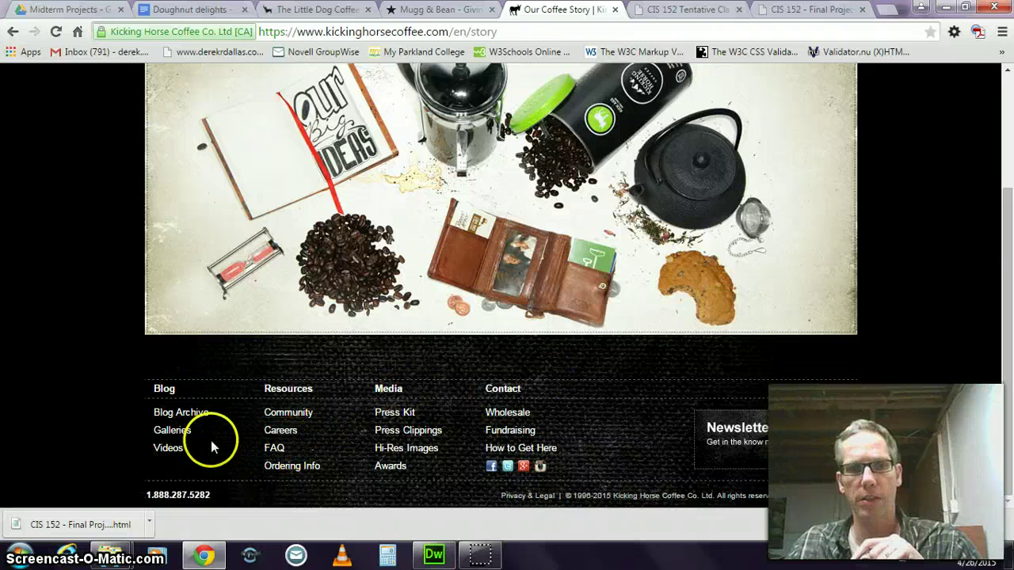
{"action": "scroll", "coordinate": [657, 405], "scroll_direction": "up", "scroll_amount": 2}
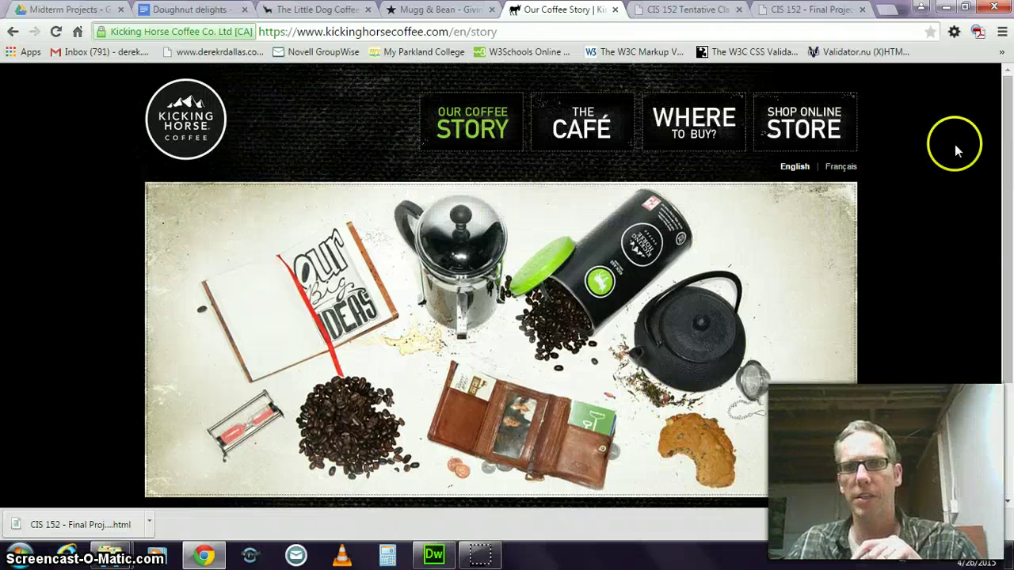
Step: Open the Brewing & Roasting page in Kicking Horse Coffee's Café section and look over its layout
{"action": "left_click", "coordinate": [582, 123]}
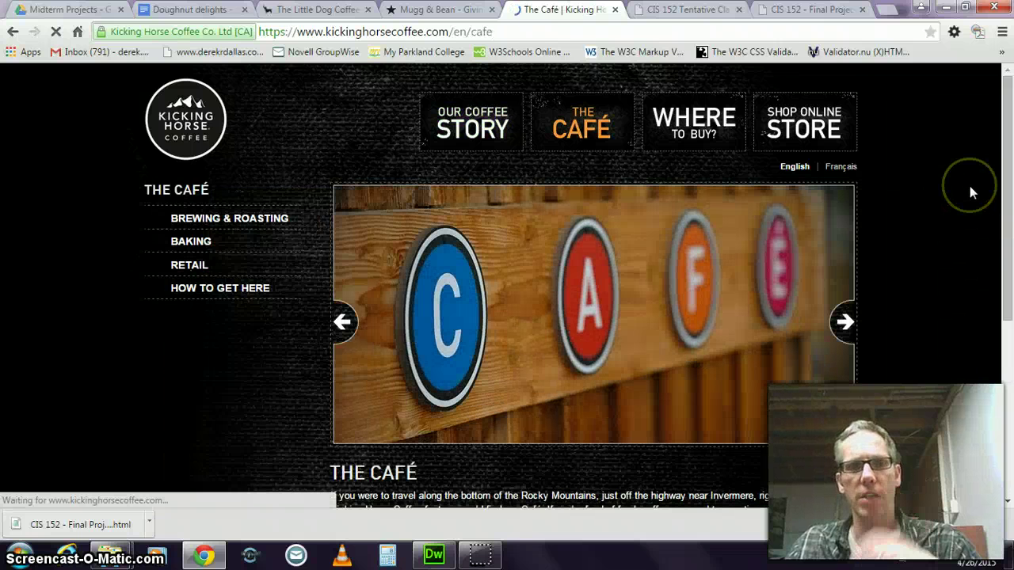
{"action": "left_click", "coordinate": [248, 220]}
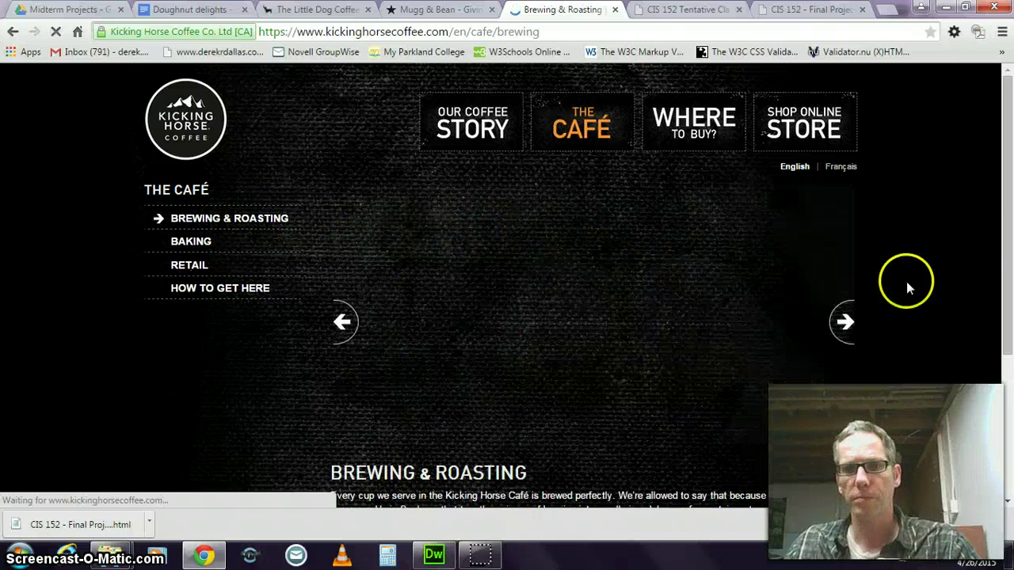
{"action": "scroll", "coordinate": [976, 285], "scroll_direction": "down", "scroll_amount": 3}
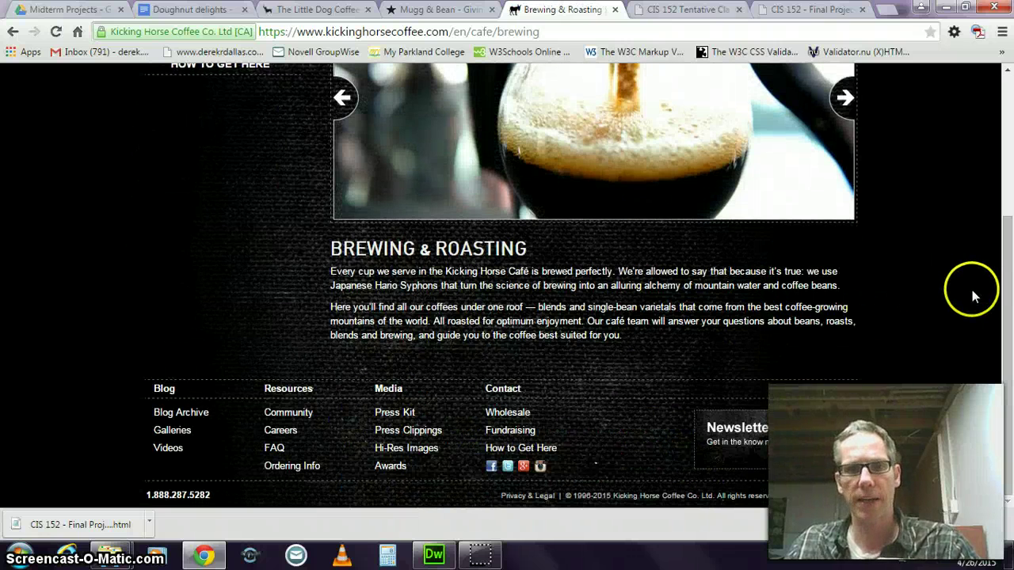
{"action": "scroll", "coordinate": [971, 290], "scroll_direction": "up", "scroll_amount": 3}
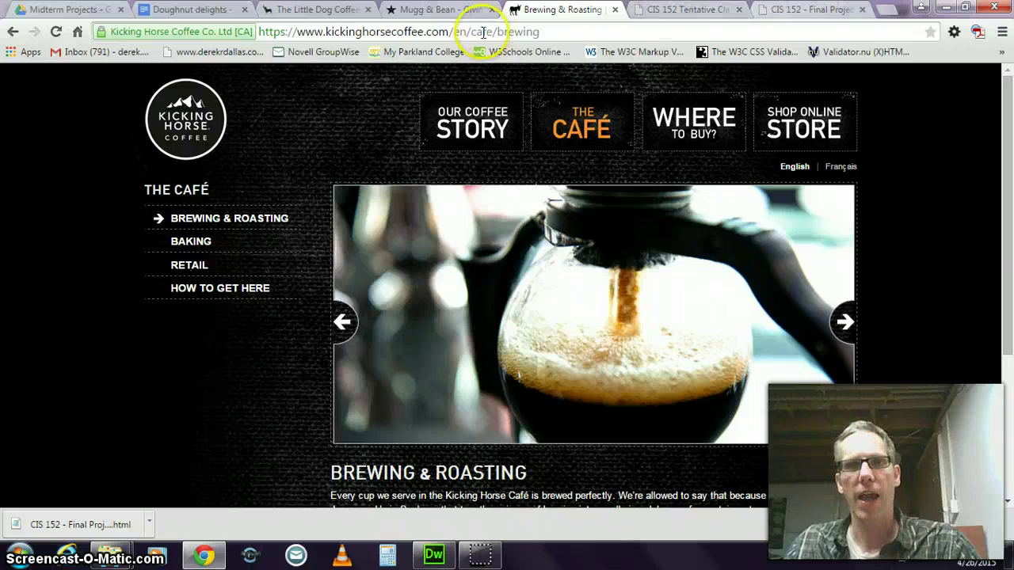
Step: Open the Happy Goat Coffee site from the Doughnut delights document's example list and review its home page down to the footer
{"action": "left_click", "coordinate": [201, 11]}
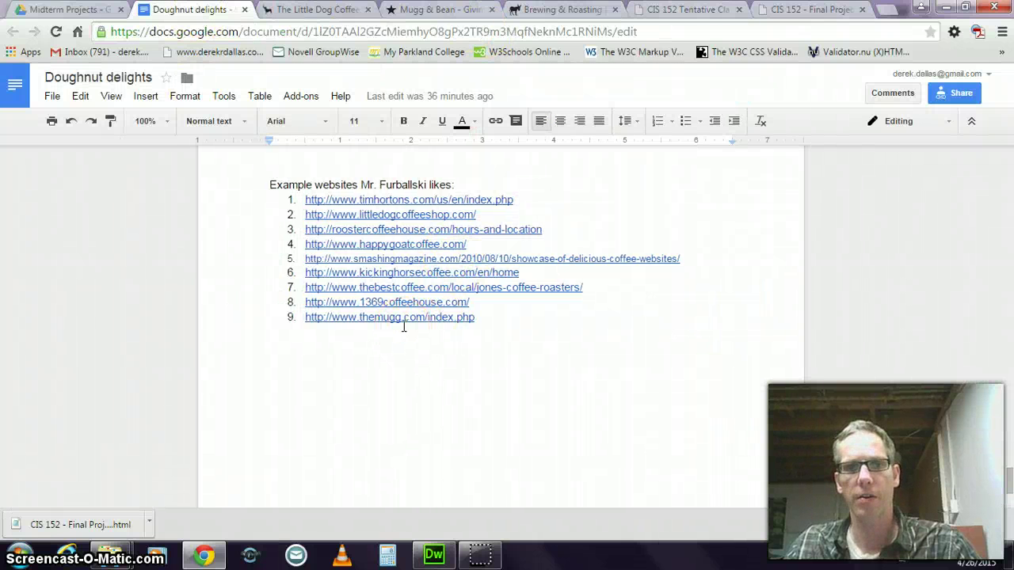
{"action": "left_click", "coordinate": [401, 244]}
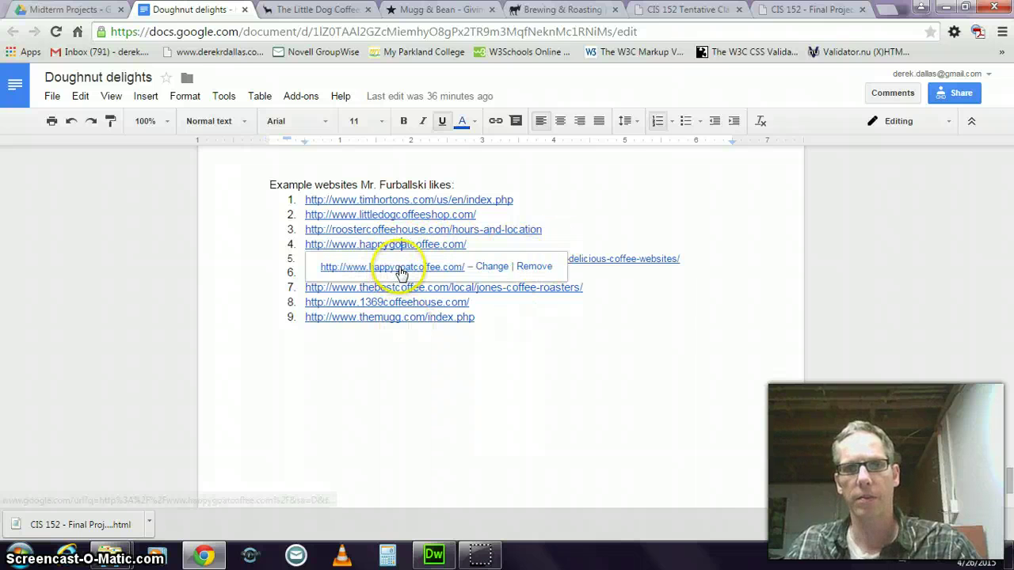
{"action": "left_click", "coordinate": [400, 269]}
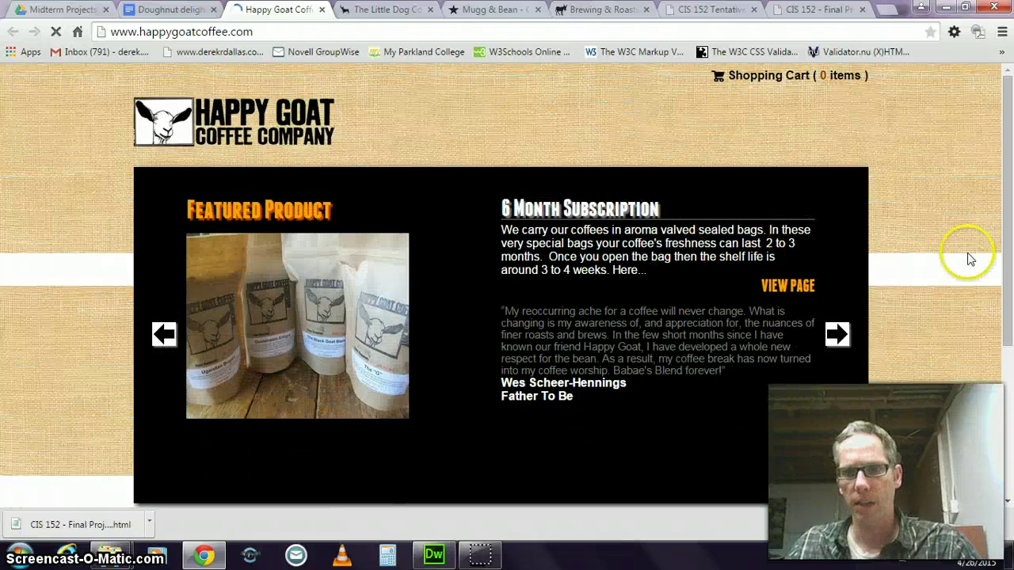
{"action": "scroll", "coordinate": [964, 245], "scroll_direction": "down", "scroll_amount": 3}
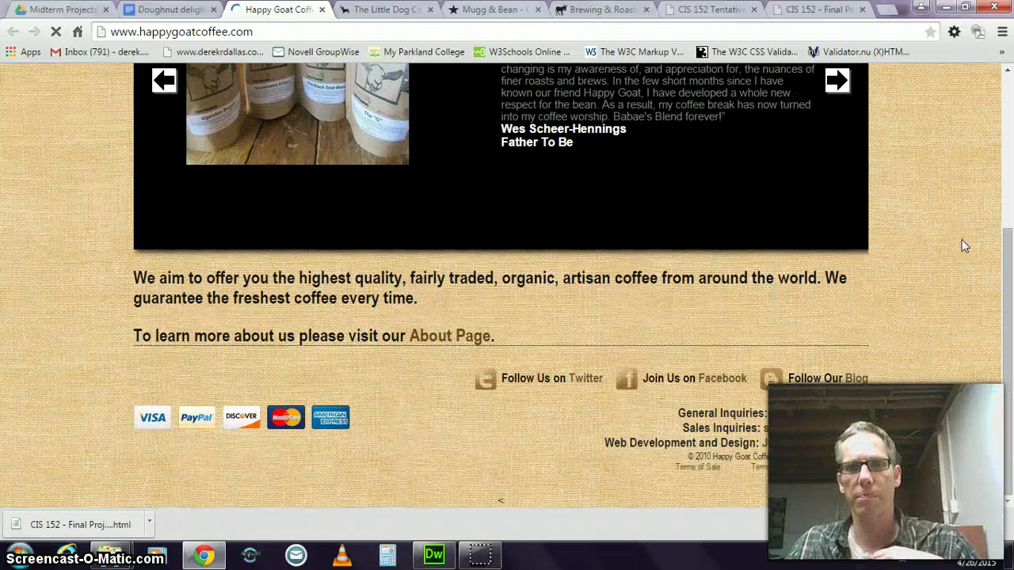
{"action": "scroll", "coordinate": [961, 239], "scroll_direction": "up", "scroll_amount": 3}
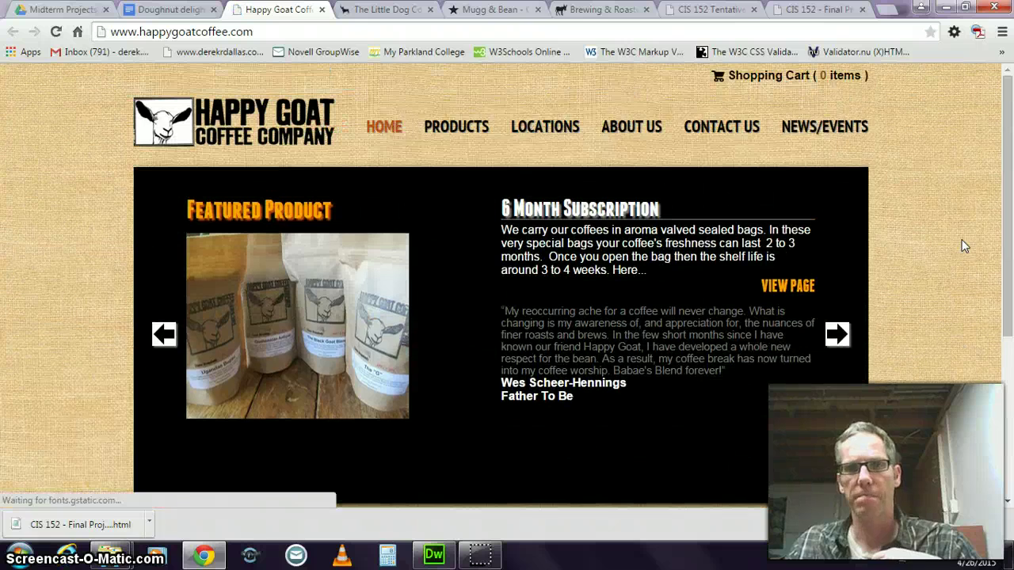
Step: Open Happy Goat Coffee's Products page and look over the product categories and listings
{"action": "left_click", "coordinate": [459, 125]}
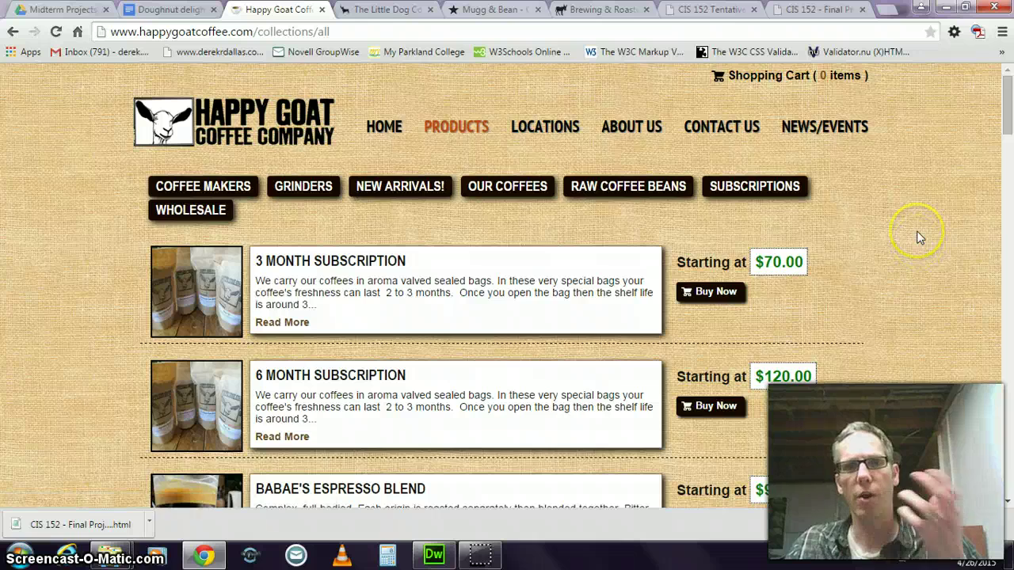
{"action": "scroll", "coordinate": [917, 232], "scroll_direction": "down", "scroll_amount": 3}
{"action": "scroll", "coordinate": [918, 246], "scroll_direction": "up", "scroll_amount": 3}
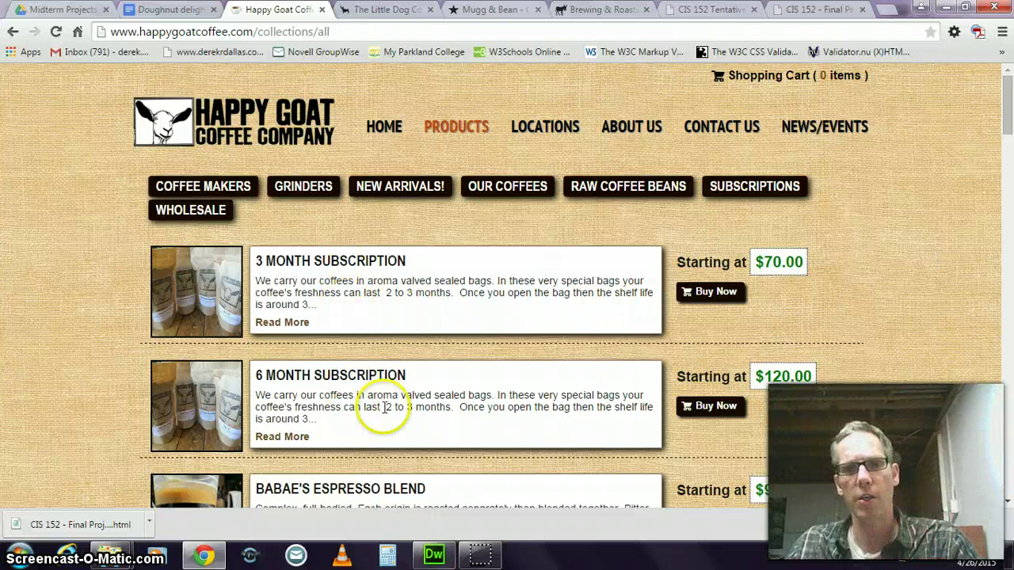
Step: Open Happy Goat Coffee's Contact Us page and examine its contact details, embedded map and store hours
{"action": "left_click", "coordinate": [631, 126]}
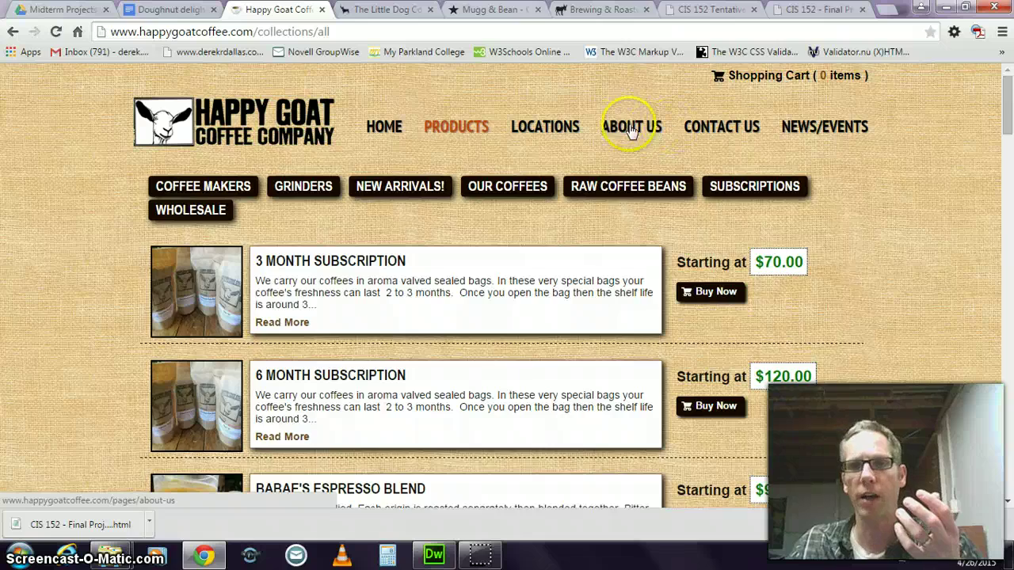
{"action": "left_click", "coordinate": [707, 129]}
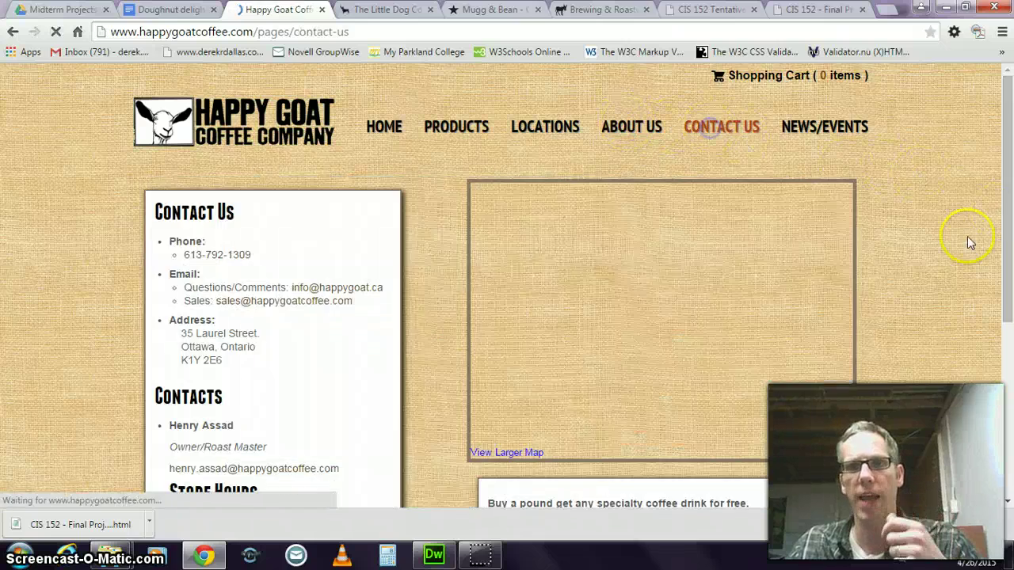
{"action": "scroll", "coordinate": [952, 251], "scroll_direction": "down", "scroll_amount": 3}
{"action": "scroll", "coordinate": [953, 251], "scroll_direction": "up", "scroll_amount": 3}
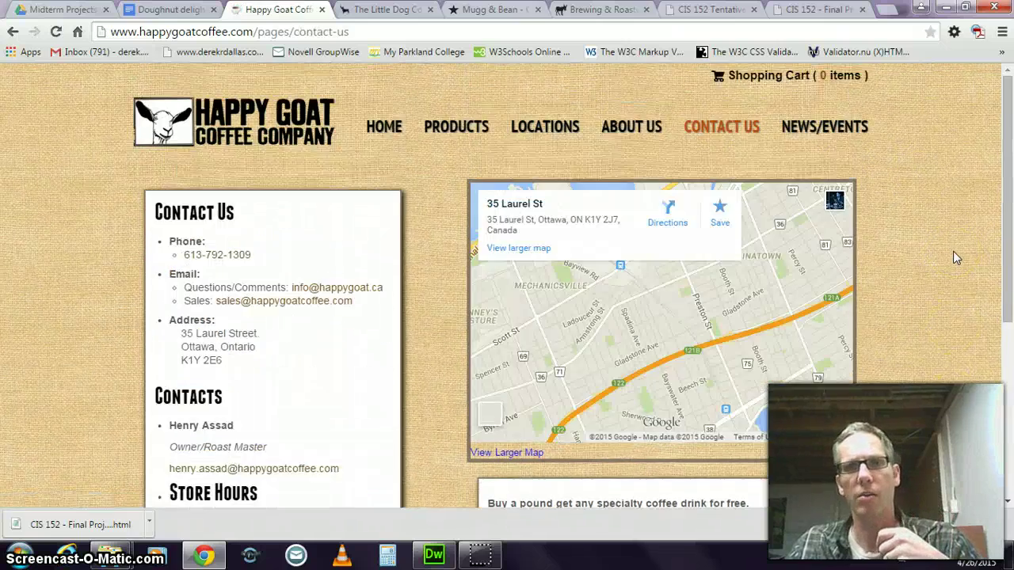
{"action": "scroll", "coordinate": [953, 252], "scroll_direction": "down", "scroll_amount": 3}
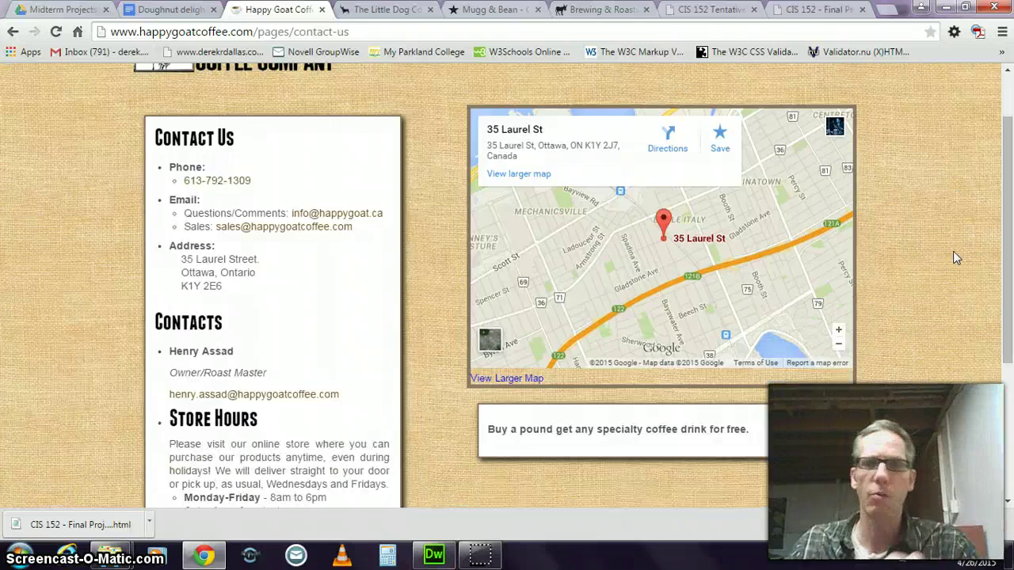
{"action": "scroll", "coordinate": [953, 258], "scroll_direction": "up", "scroll_amount": 3}
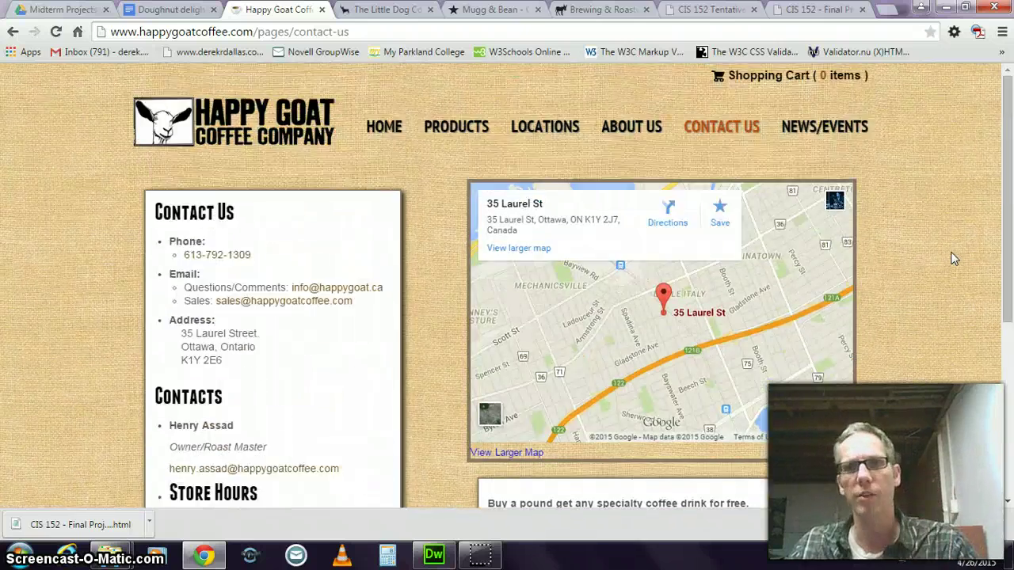
{"action": "scroll", "coordinate": [953, 258], "scroll_direction": "down", "scroll_amount": 4}
{"action": "scroll", "coordinate": [953, 258], "scroll_direction": "up", "scroll_amount": 2}
{"action": "scroll", "coordinate": [952, 258], "scroll_direction": "up", "scroll_amount": 2}
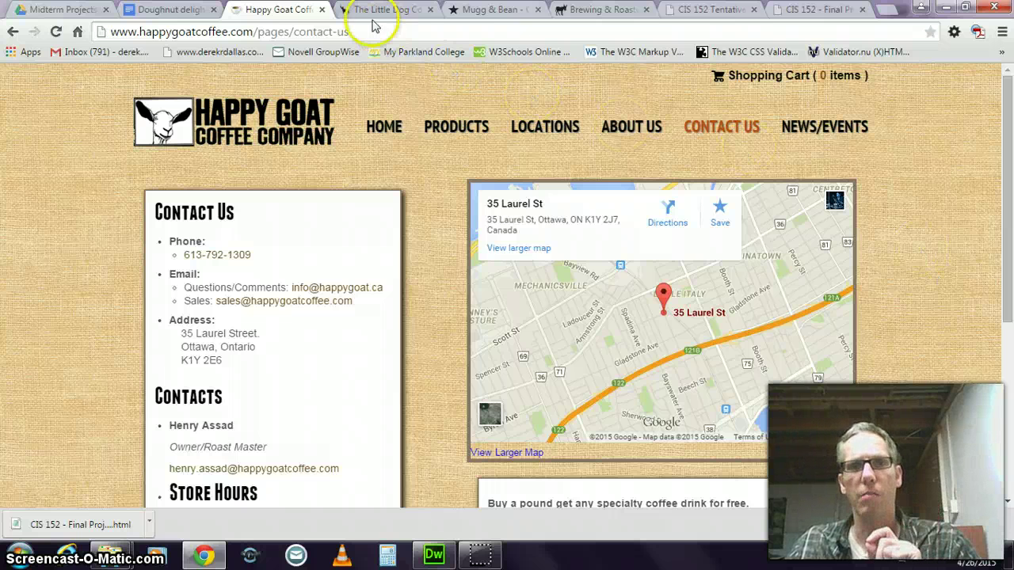
Step: Return to the Doughnut delights document, dismiss the link pop-up and go back to the Midterm/Final project requirements at its beginning
{"action": "left_click", "coordinate": [172, 9]}
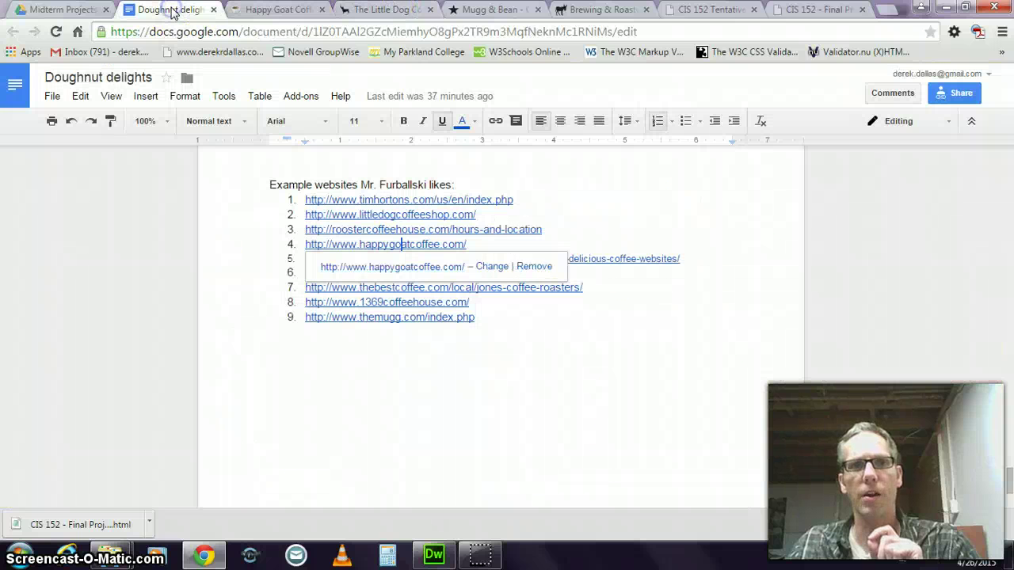
{"action": "left_click", "coordinate": [898, 260]}
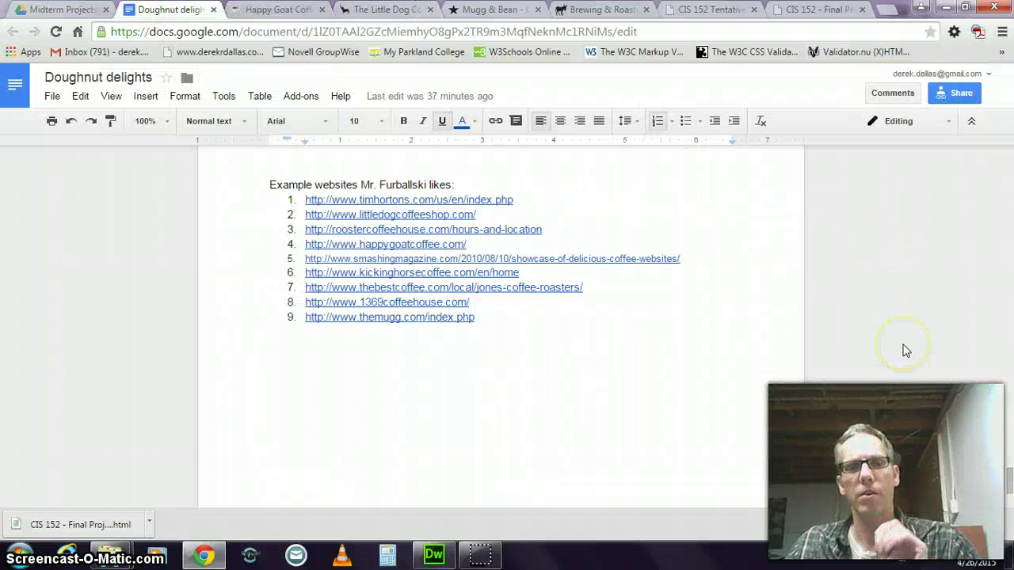
{"action": "scroll", "coordinate": [906, 351], "scroll_direction": "up", "scroll_amount": 10}
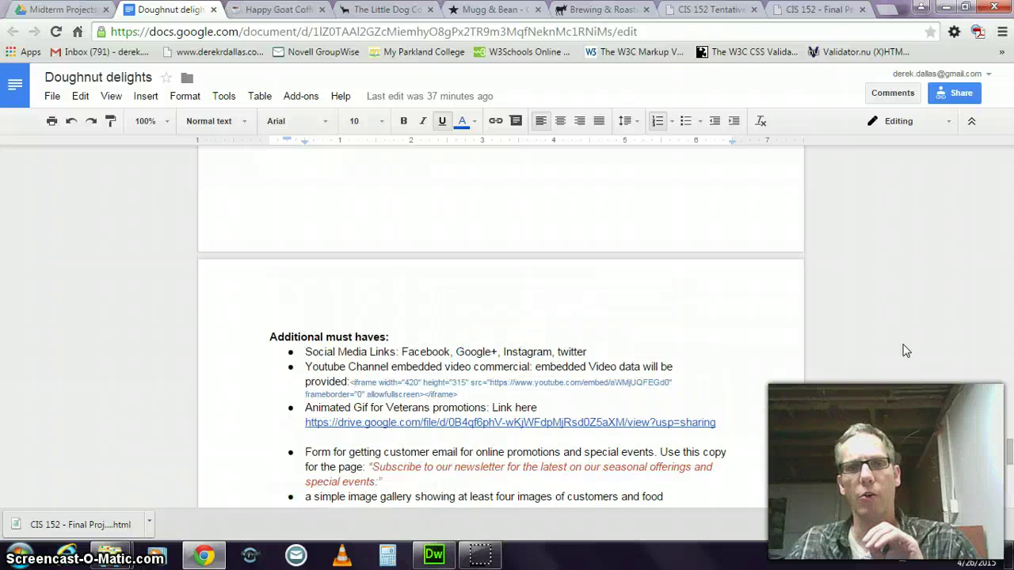
{"action": "scroll", "coordinate": [906, 351], "scroll_direction": "up", "scroll_amount": 5}
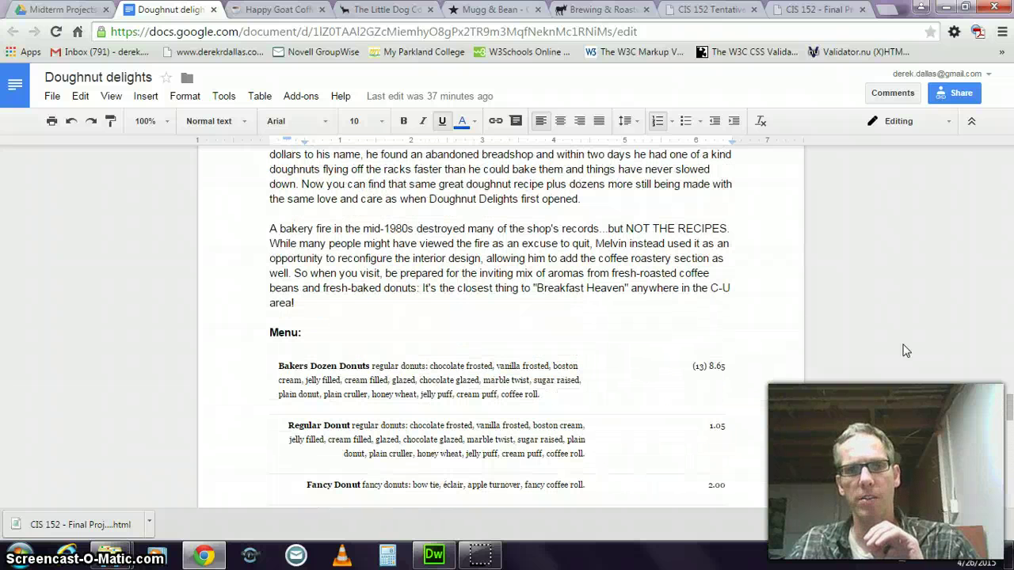
{"action": "scroll", "coordinate": [906, 351], "scroll_direction": "up", "scroll_amount": 10}
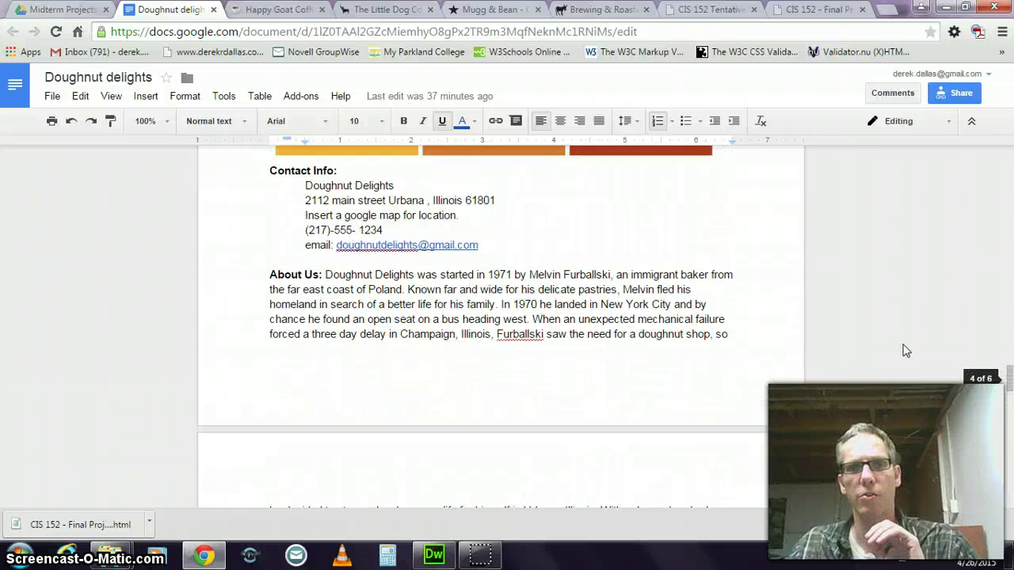
{"action": "scroll", "coordinate": [906, 351], "scroll_direction": "up", "scroll_amount": 10}
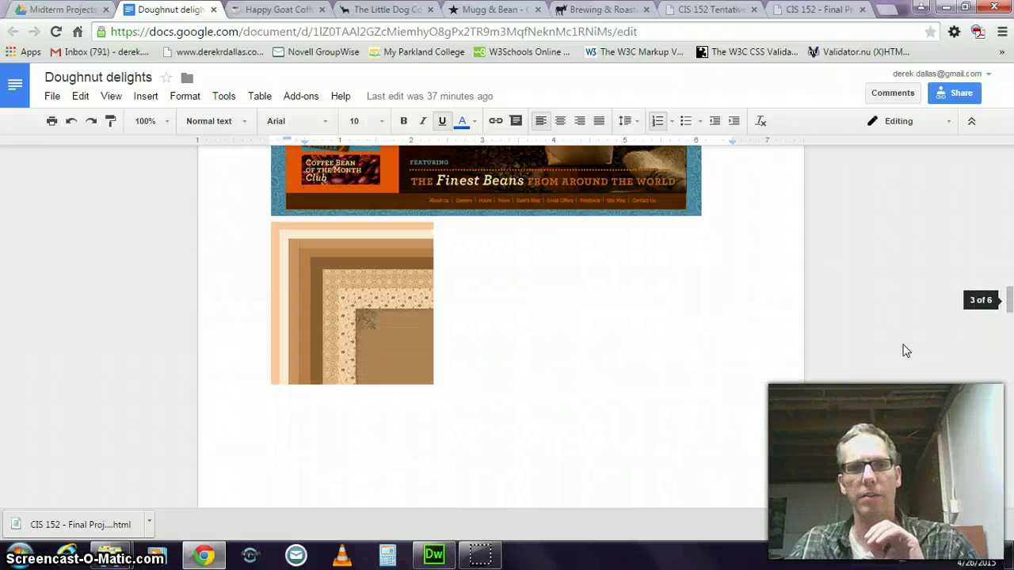
{"action": "scroll", "coordinate": [906, 351], "scroll_direction": "up", "scroll_amount": 10}
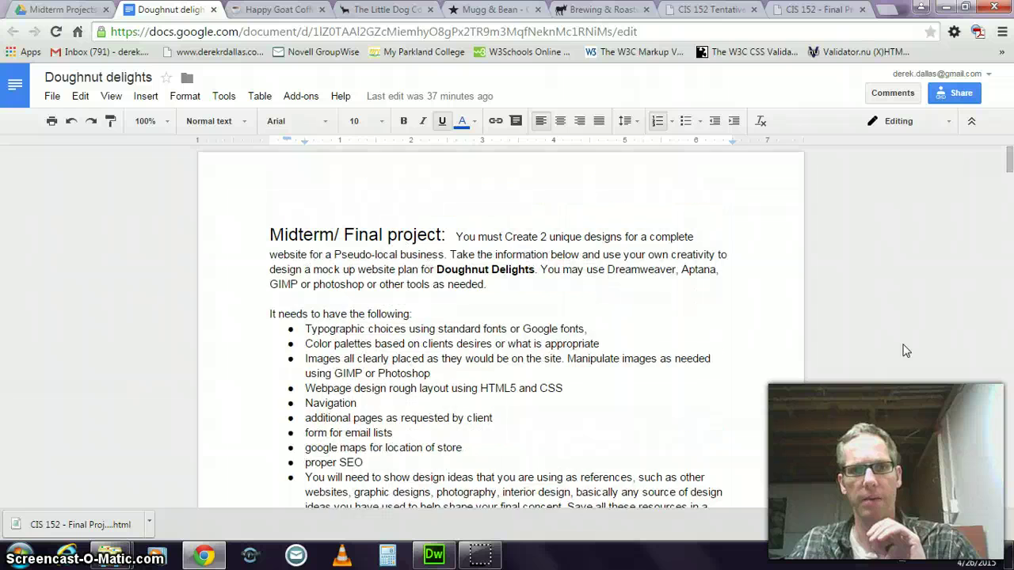
Step: Review the tag line, current logo and image requirements, and highlight the Navigation line listing Home, About us, Contact and Menu
{"action": "scroll", "coordinate": [906, 351], "scroll_direction": "down", "scroll_amount": 10}
{"action": "scroll", "coordinate": [905, 358], "scroll_direction": "down", "scroll_amount": 1}
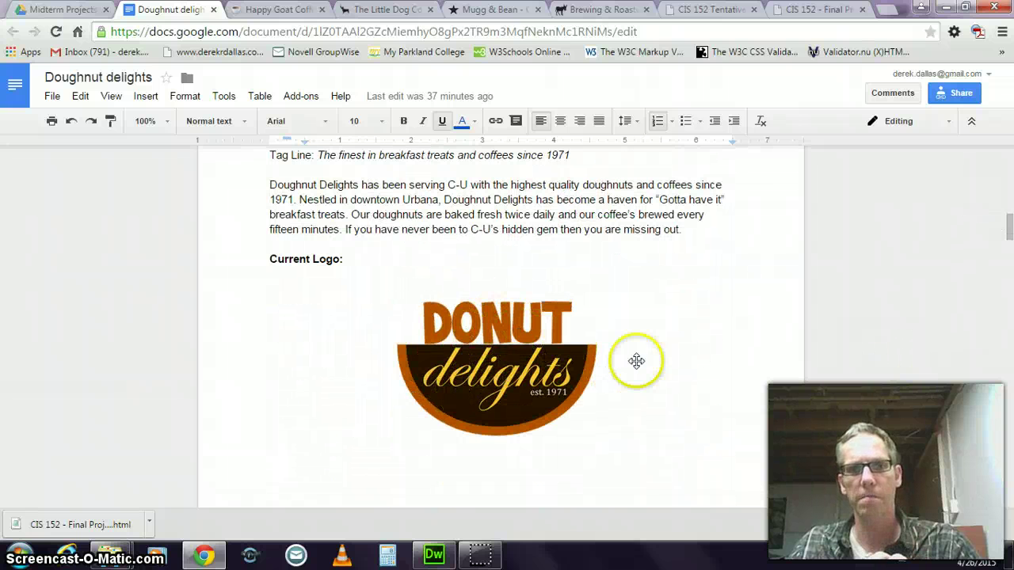
{"action": "scroll", "coordinate": [639, 360], "scroll_direction": "down", "scroll_amount": 5}
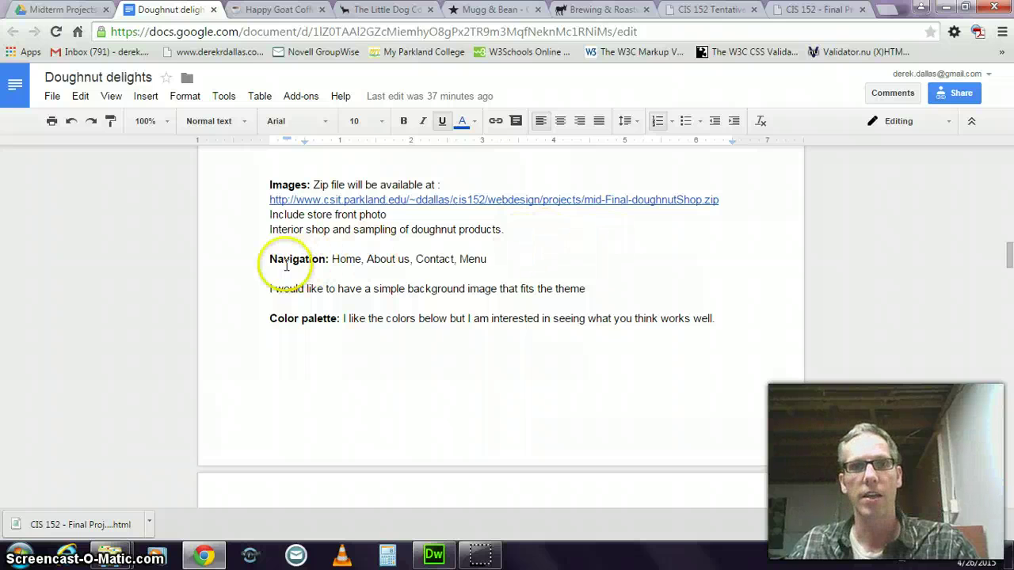
{"action": "left_click_drag", "start_coordinate": [272, 258], "coordinate": [556, 270]}
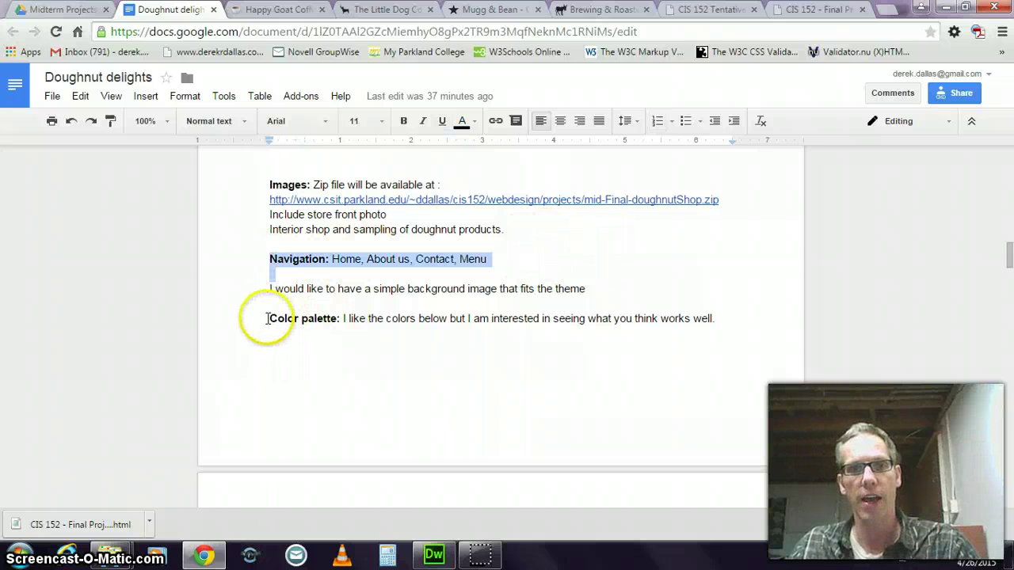
Step: Review the client's color palette examples, from the Park Avenue Coffee design to the coffee bean swatches, and the Contact Info section
{"action": "scroll", "coordinate": [649, 279], "scroll_direction": "down", "scroll_amount": 2}
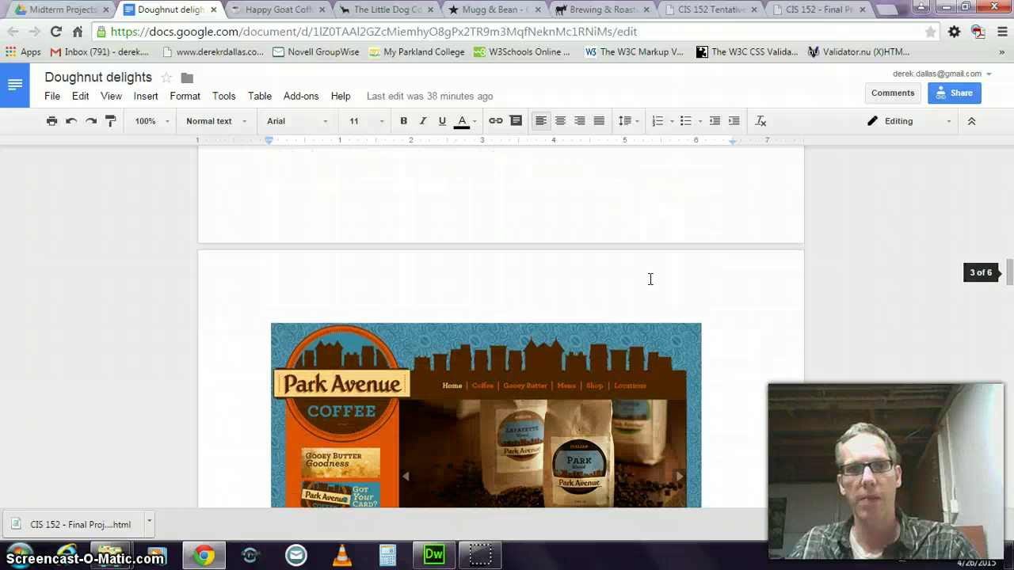
{"action": "scroll", "coordinate": [649, 278], "scroll_direction": "down", "scroll_amount": 3}
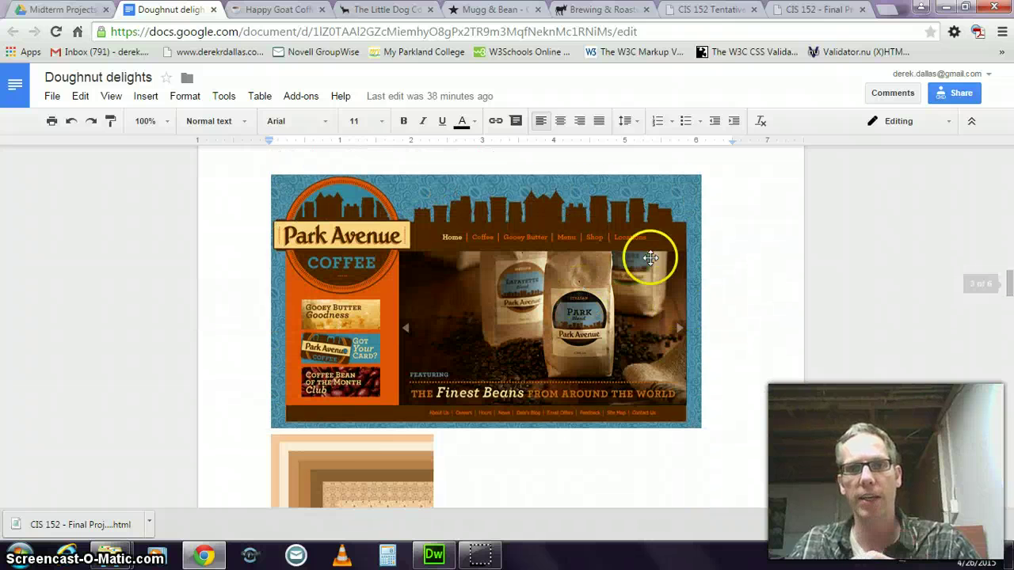
{"action": "scroll", "coordinate": [649, 256], "scroll_direction": "down", "scroll_amount": 2}
{"action": "scroll", "coordinate": [569, 250], "scroll_direction": "down", "scroll_amount": 10}
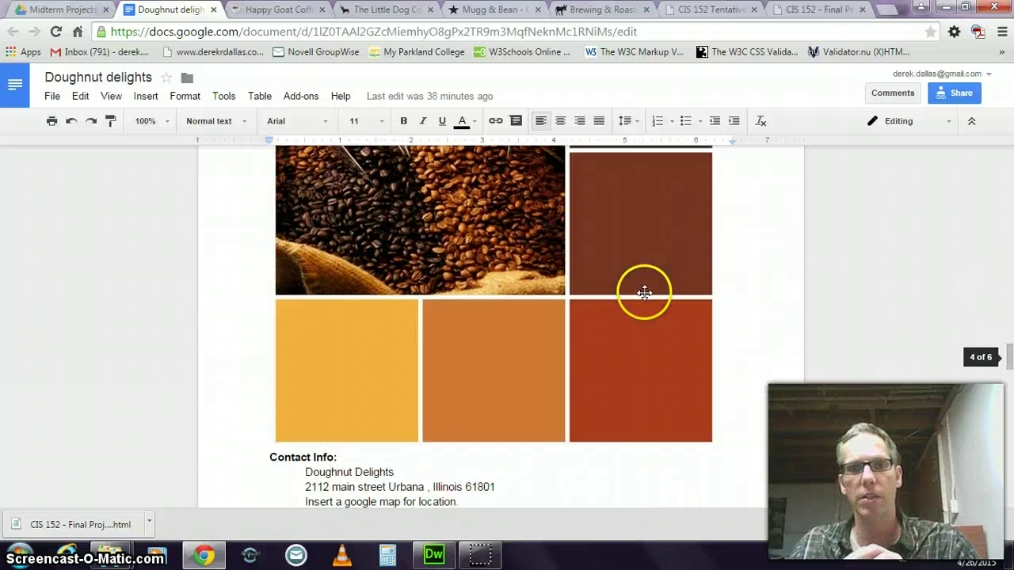
{"action": "scroll", "coordinate": [644, 293], "scroll_direction": "down", "scroll_amount": 2}
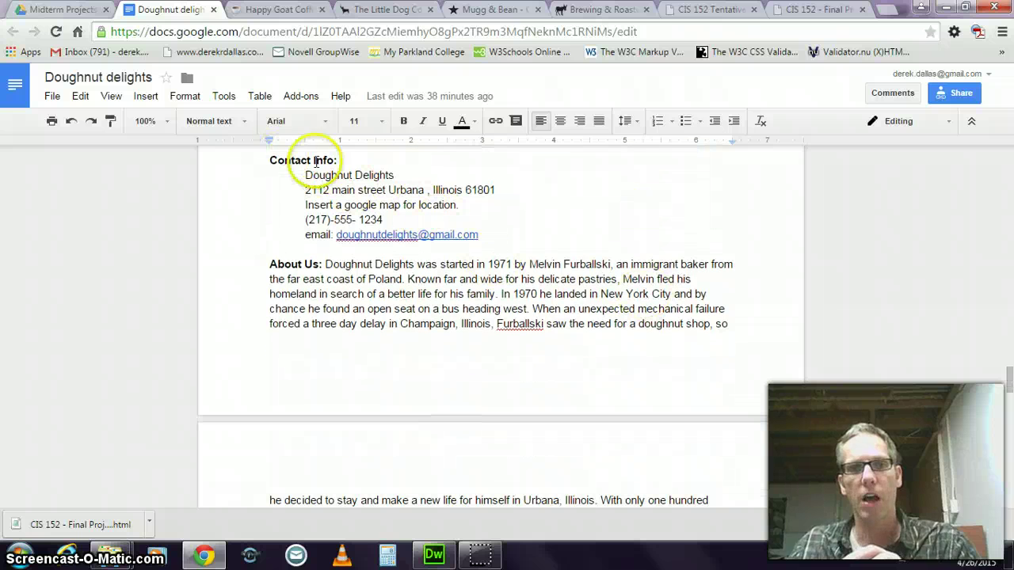
Step: Highlight the start of the About Us section and review its text, the donut menu, top sellers and customer form request
{"action": "left_click_drag", "start_coordinate": [264, 264], "coordinate": [351, 264]}
{"action": "scroll", "coordinate": [464, 281], "scroll_direction": "down", "scroll_amount": 1}
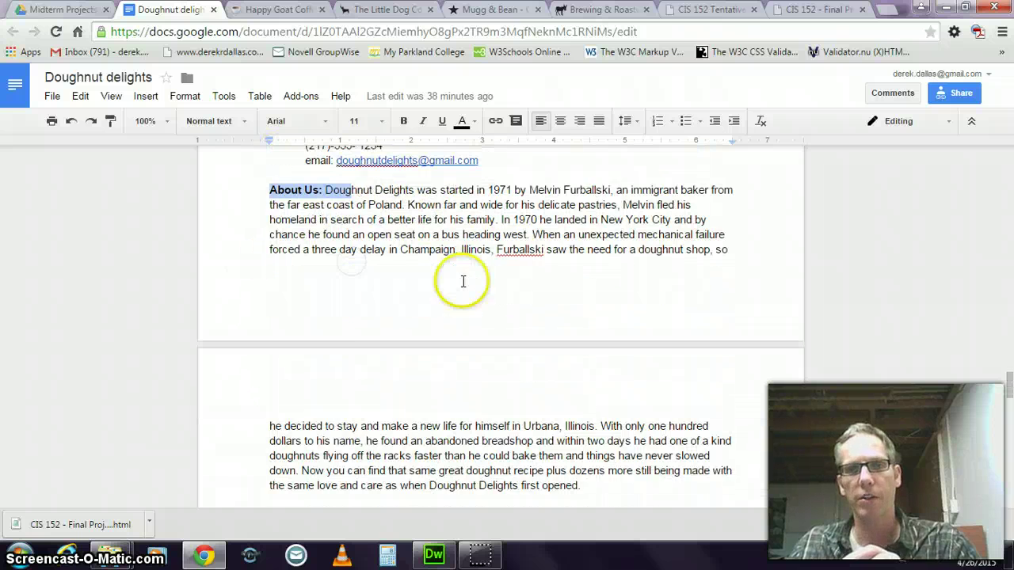
{"action": "scroll", "coordinate": [606, 331], "scroll_direction": "down", "scroll_amount": 2}
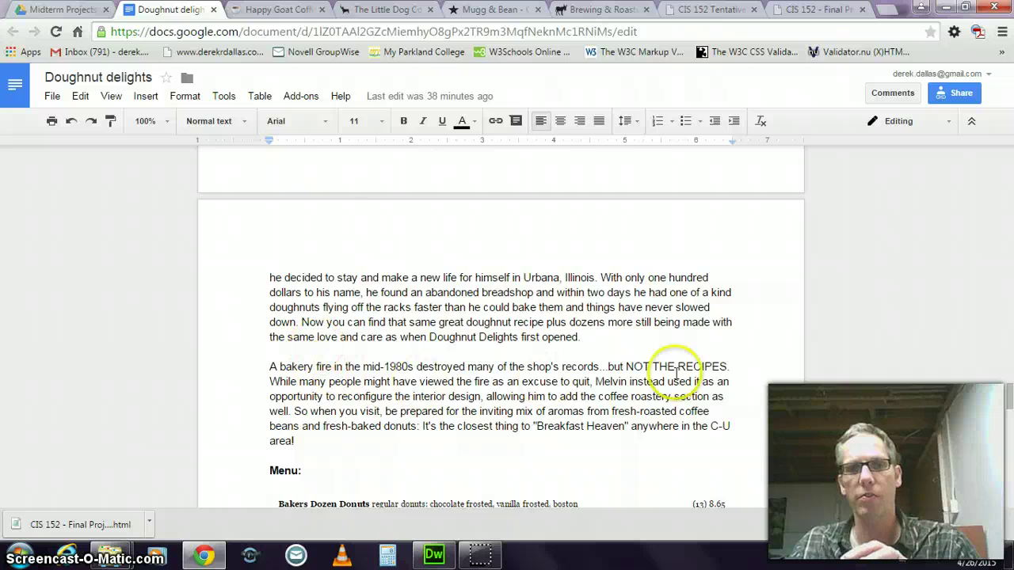
{"action": "scroll", "coordinate": [727, 349], "scroll_direction": "down", "scroll_amount": 1}
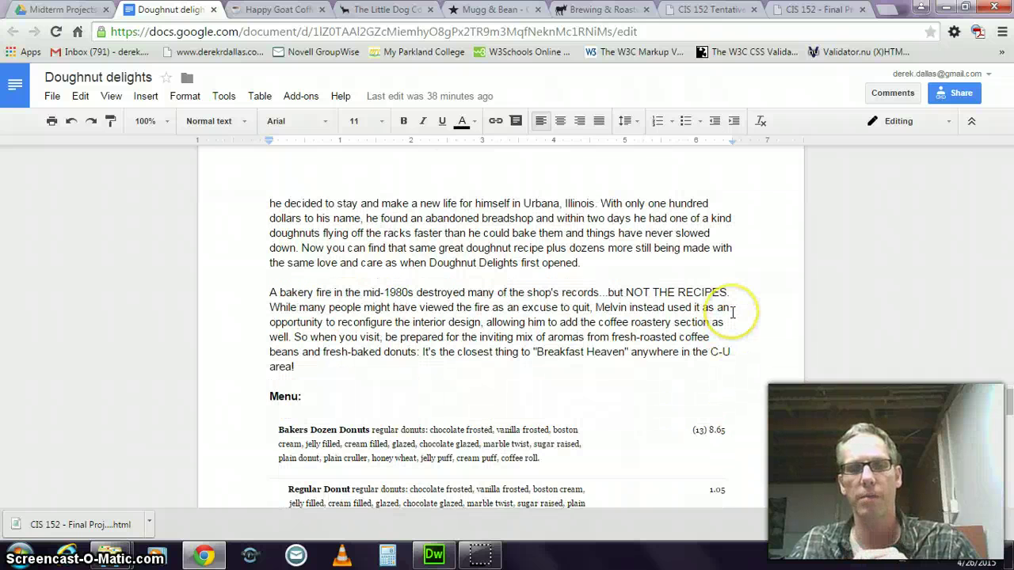
{"action": "scroll", "coordinate": [733, 311], "scroll_direction": "down", "scroll_amount": 2}
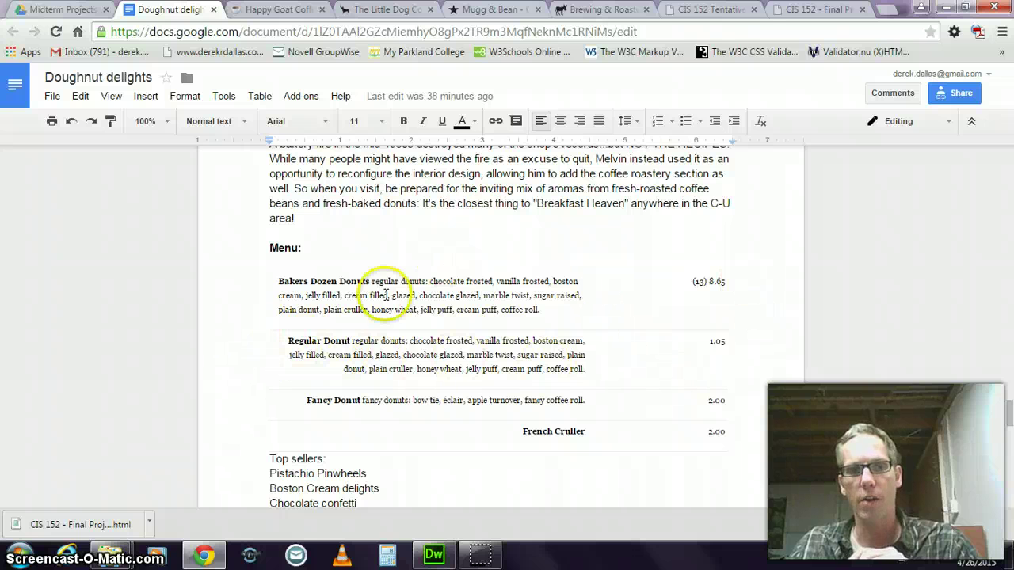
{"action": "scroll", "coordinate": [549, 357], "scroll_direction": "down", "scroll_amount": 3}
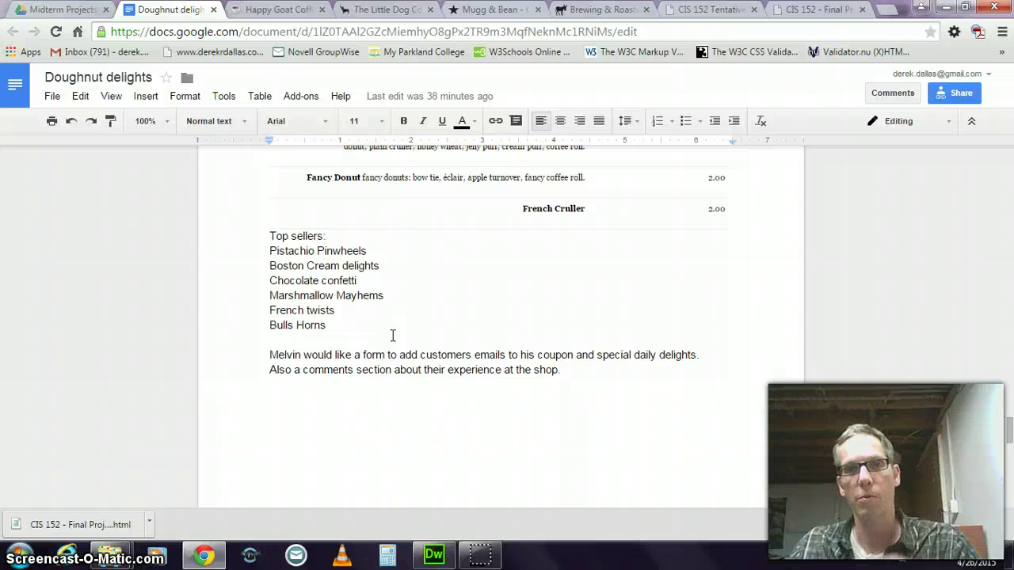
Step: Review the Additional must haves list and highlight the Social Media Links item for Facebook, Google+, Instagram and twitter
{"action": "scroll", "coordinate": [473, 320], "scroll_direction": "down", "scroll_amount": 3}
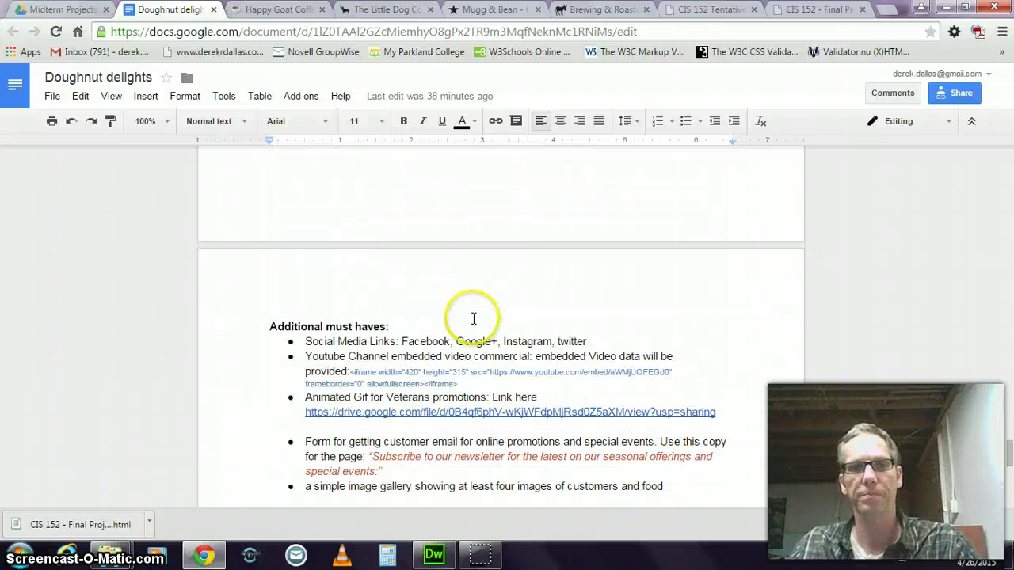
{"action": "scroll", "coordinate": [473, 319], "scroll_direction": "down", "scroll_amount": 2}
{"action": "left_click", "coordinate": [462, 164]}
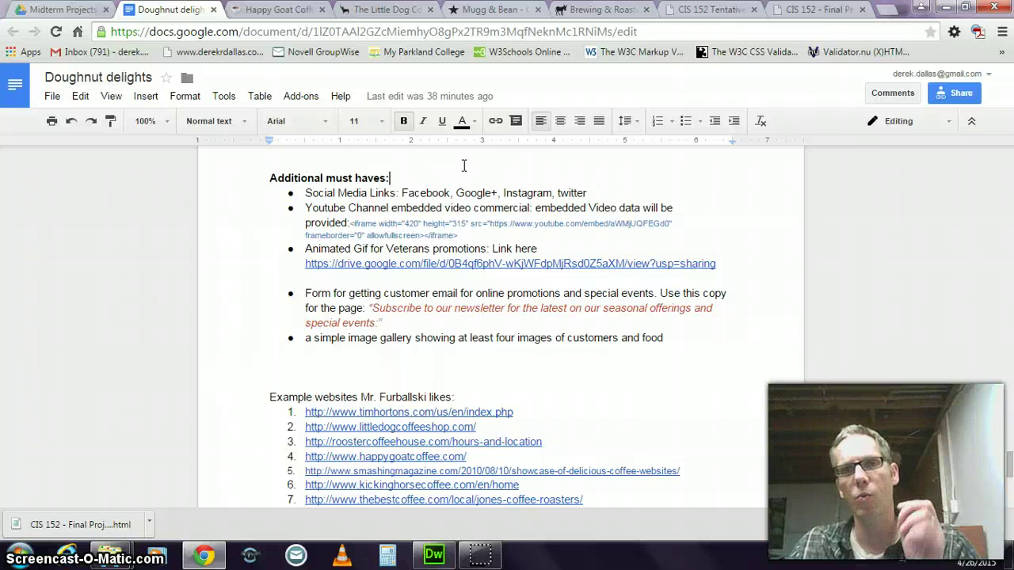
{"action": "left_click", "coordinate": [307, 193]}
{"action": "left_click_drag", "start_coordinate": [407, 193], "coordinate": [609, 196]}
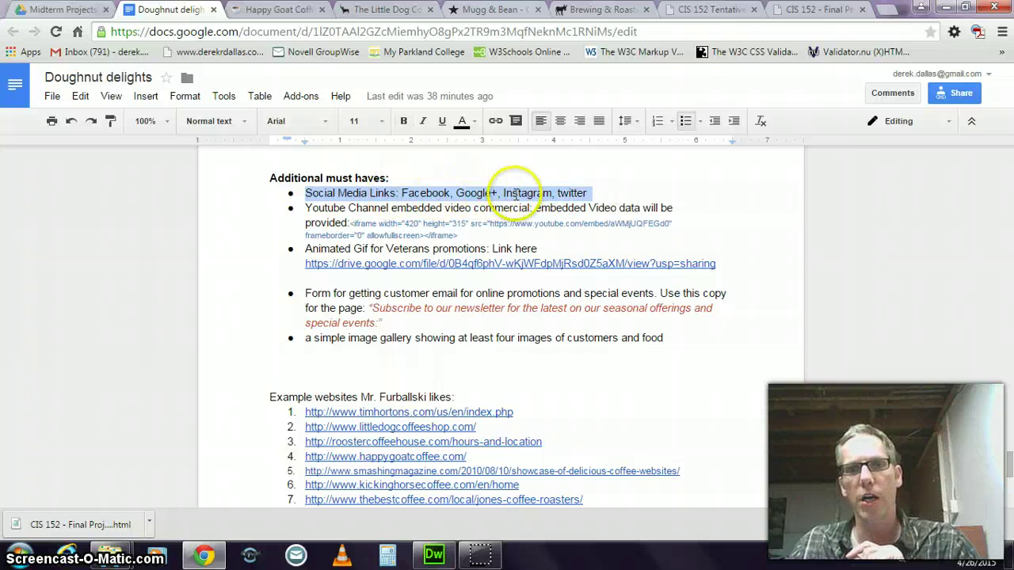
Step: Examine how the Little Dog, Mugg & Bean, Kicking Horse and Happy Goat coffee websites present their social media links
{"action": "left_click", "coordinate": [394, 10]}
{"action": "scroll", "coordinate": [816, 265], "scroll_direction": "down", "scroll_amount": 5}
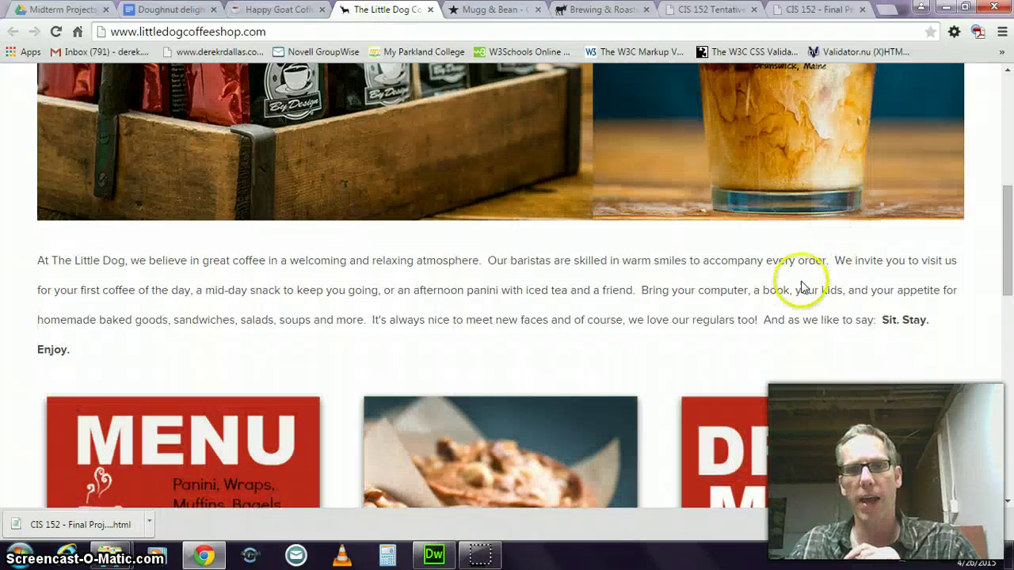
{"action": "scroll", "coordinate": [799, 286], "scroll_direction": "down", "scroll_amount": 10}
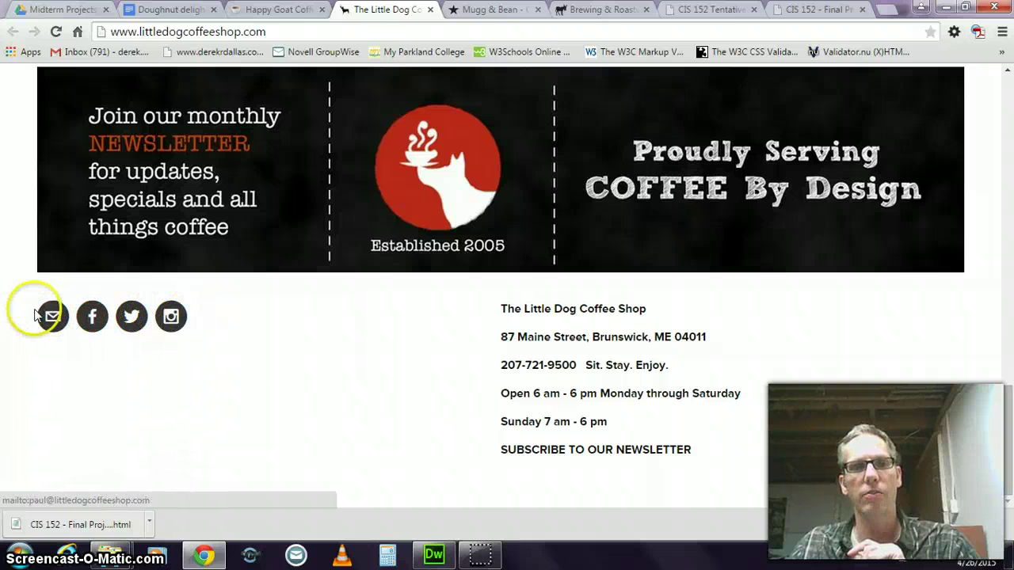
{"action": "left_click", "coordinate": [480, 11]}
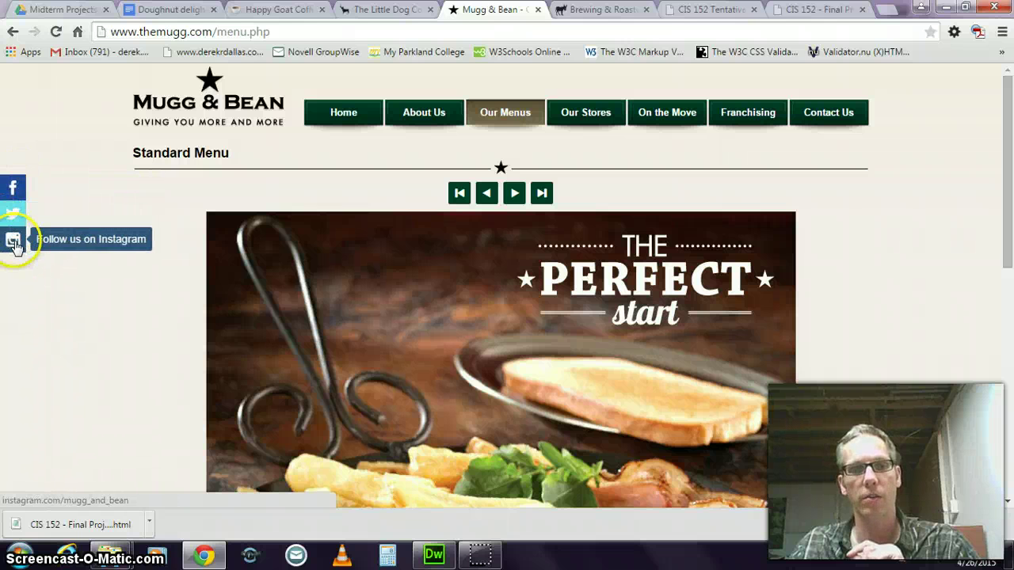
{"action": "left_click", "coordinate": [598, 9]}
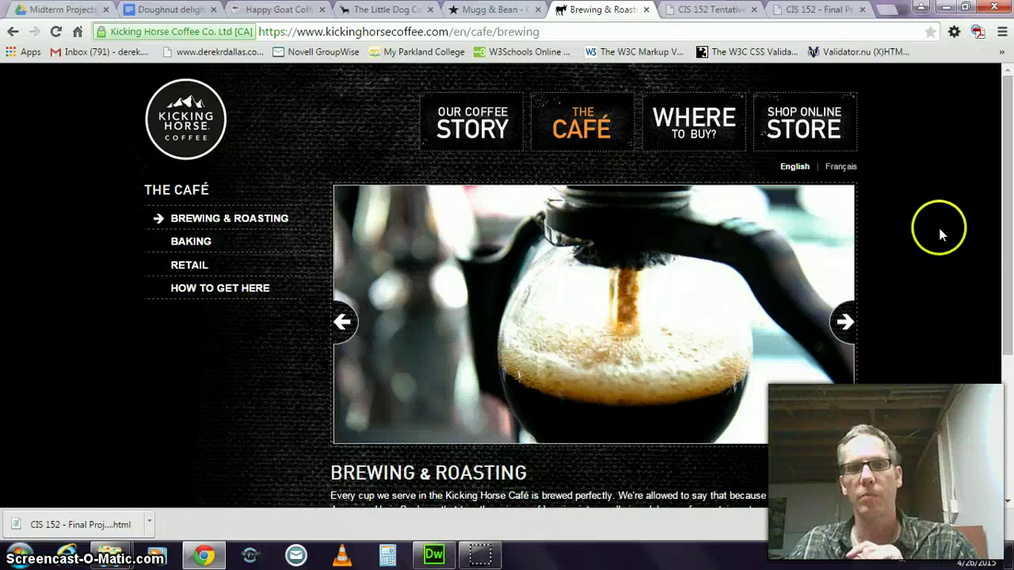
{"action": "scroll", "coordinate": [978, 236], "scroll_direction": "down", "scroll_amount": 3}
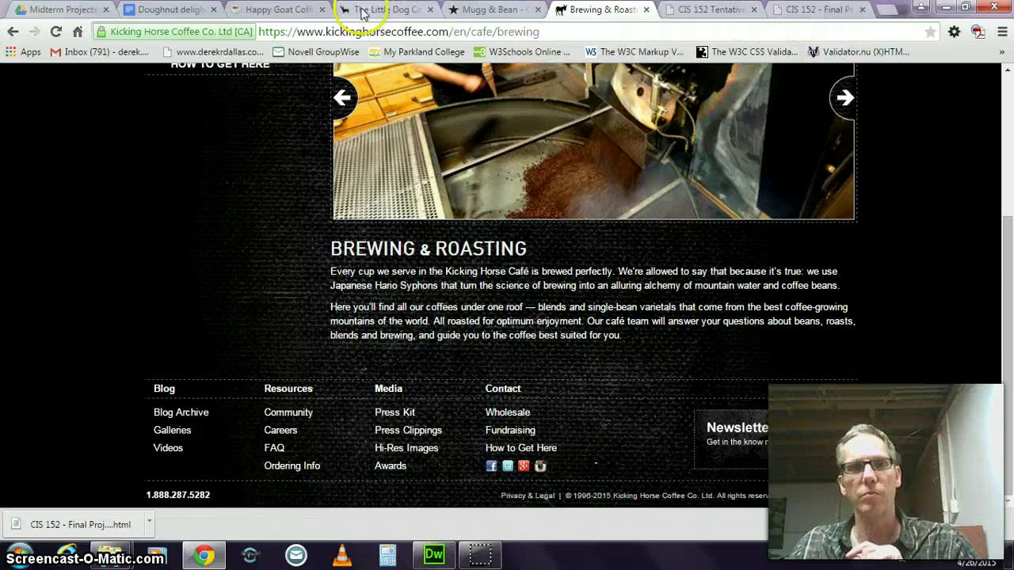
{"action": "left_click", "coordinate": [286, 11]}
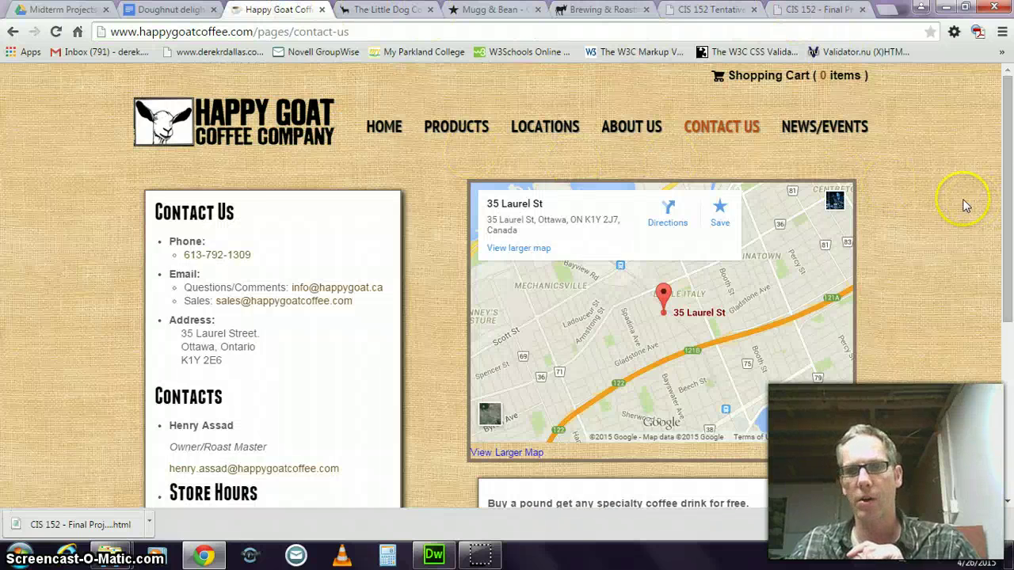
{"action": "scroll", "coordinate": [962, 199], "scroll_direction": "down", "scroll_amount": 4}
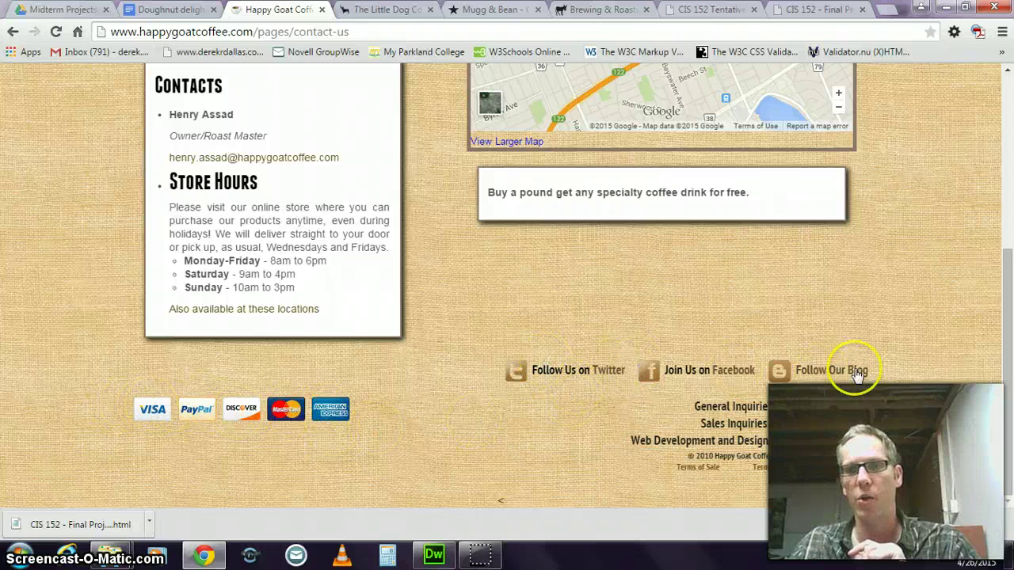
{"action": "scroll", "coordinate": [955, 306], "scroll_direction": "up", "scroll_amount": 4}
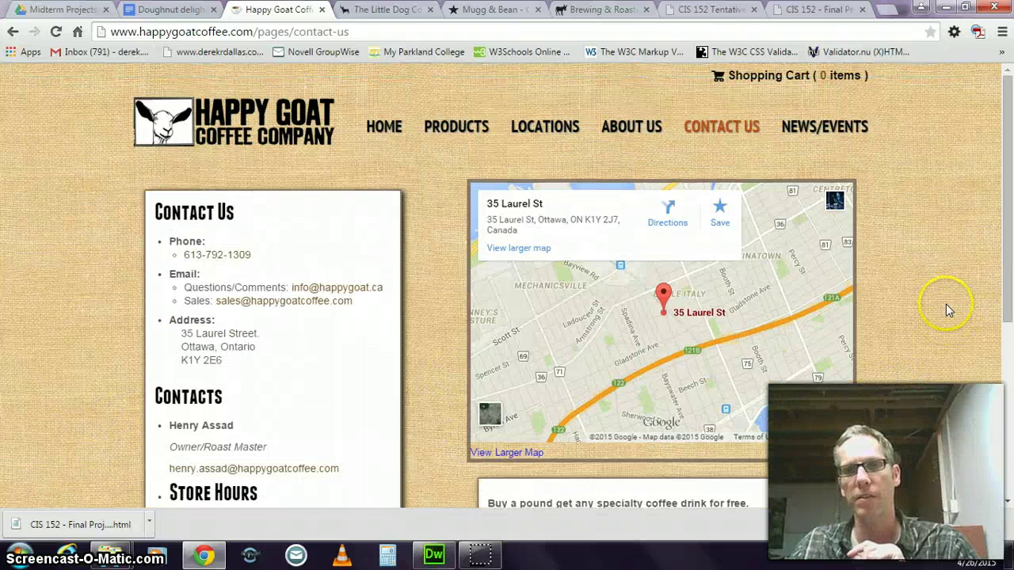
Step: In the Doughnut delights document, highlight in turn the YouTube embed code, the customer email form item and the image gallery item
{"action": "left_click", "coordinate": [187, 18]}
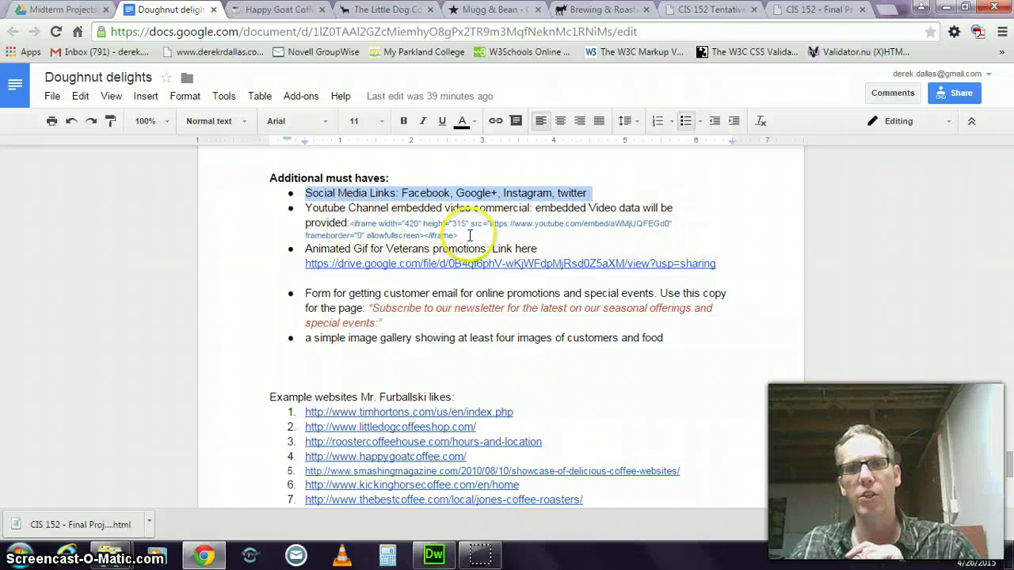
{"action": "left_click_drag", "start_coordinate": [464, 235], "coordinate": [354, 215]}
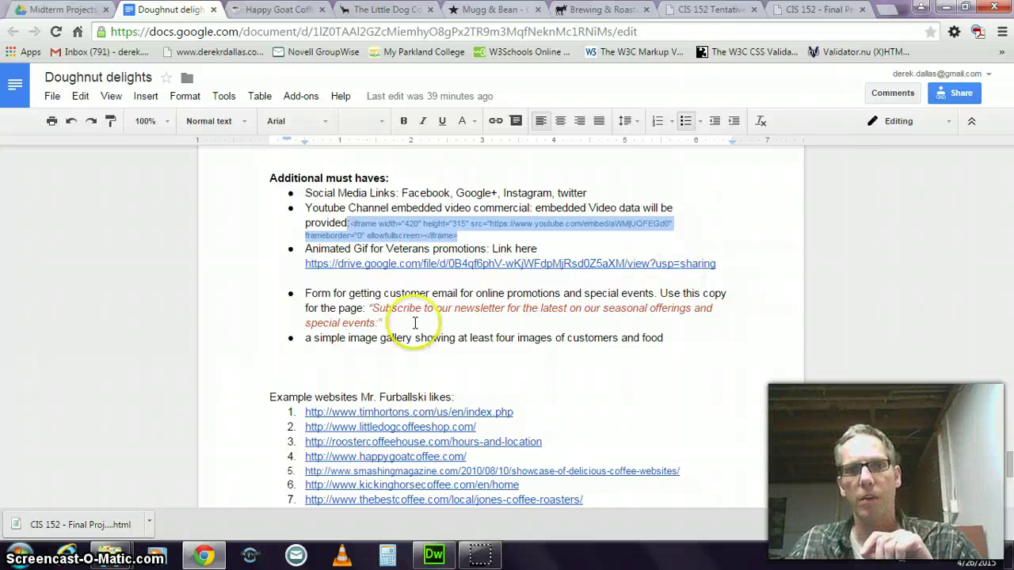
{"action": "left_click_drag", "start_coordinate": [386, 325], "coordinate": [310, 291]}
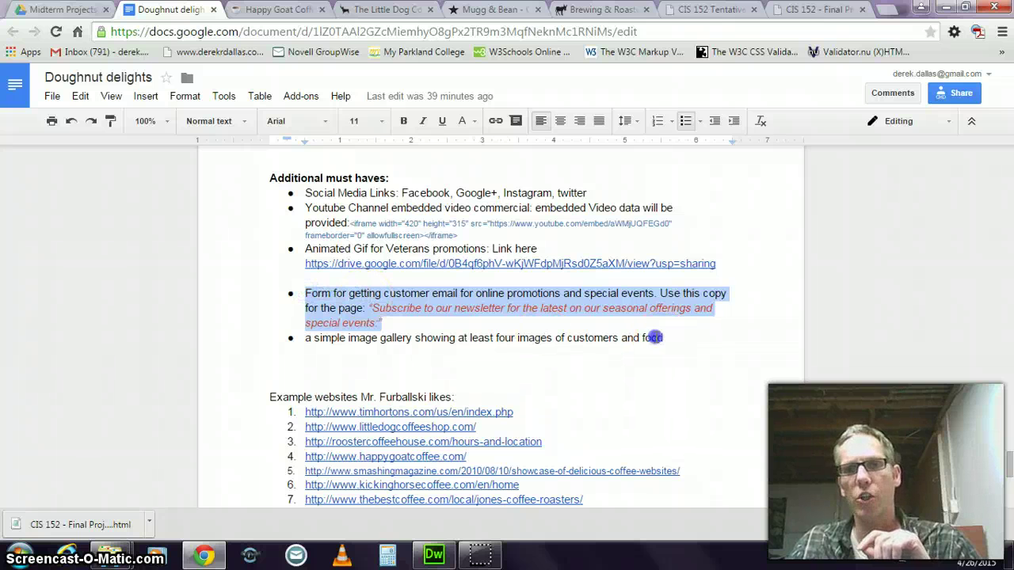
{"action": "left_click_drag", "start_coordinate": [660, 338], "coordinate": [388, 338]}
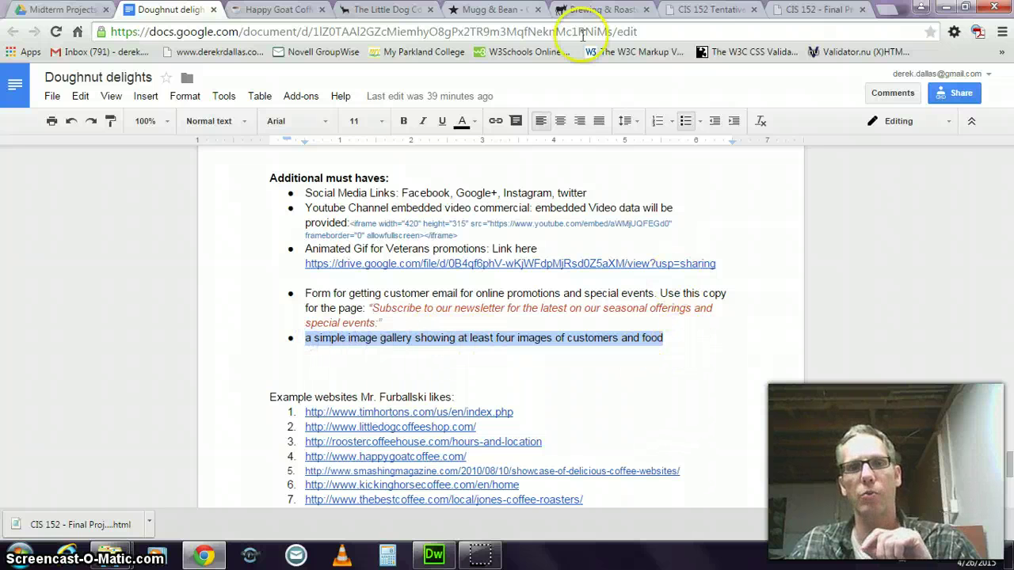
Step: Open the Gallery page of the Little Dog Coffee Shop website and review its grid of images
{"action": "left_click", "coordinate": [392, 11]}
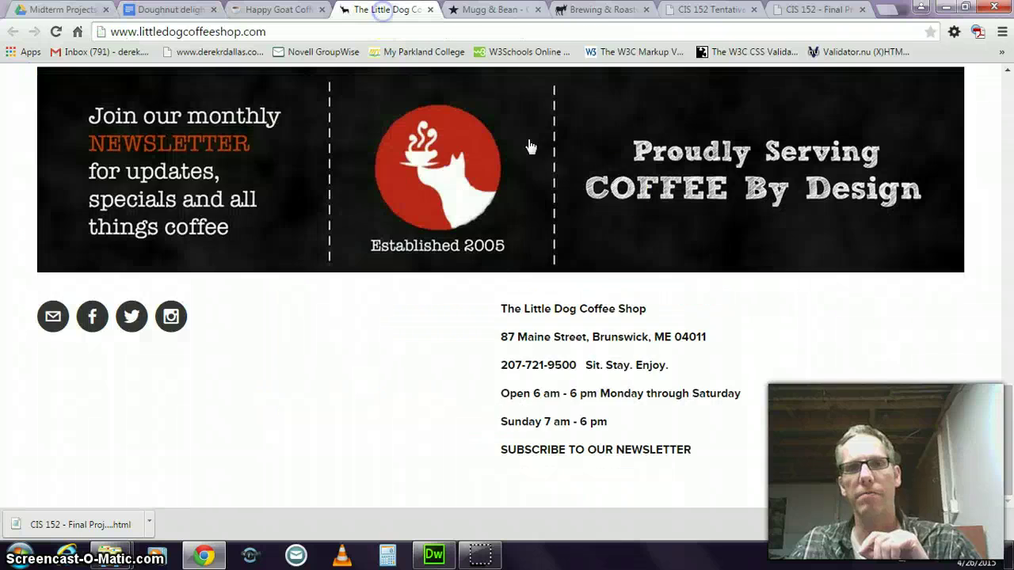
{"action": "scroll", "coordinate": [700, 297], "scroll_direction": "up", "scroll_amount": 5}
{"action": "scroll", "coordinate": [700, 297], "scroll_direction": "up", "scroll_amount": 6}
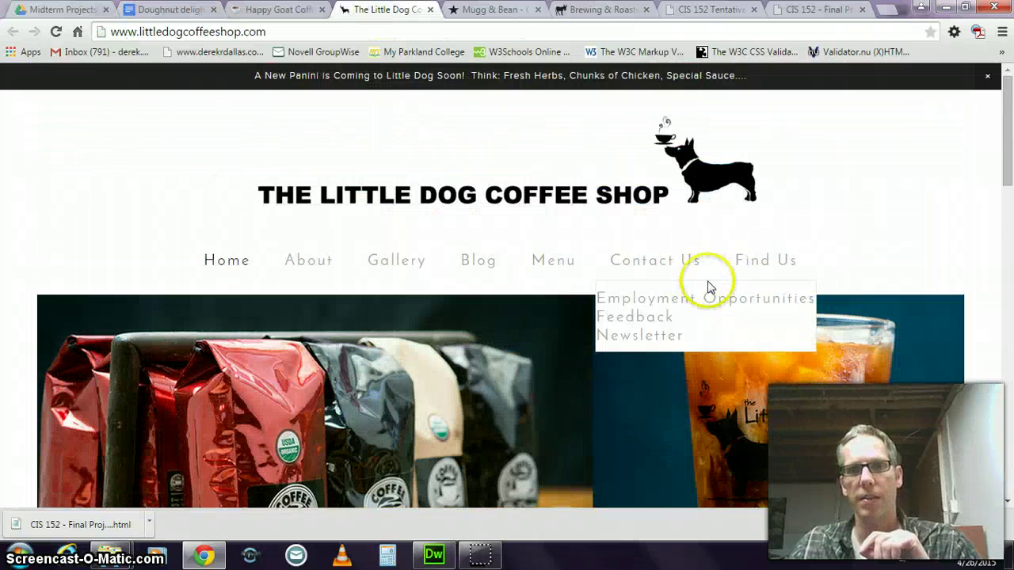
{"action": "left_click", "coordinate": [408, 263]}
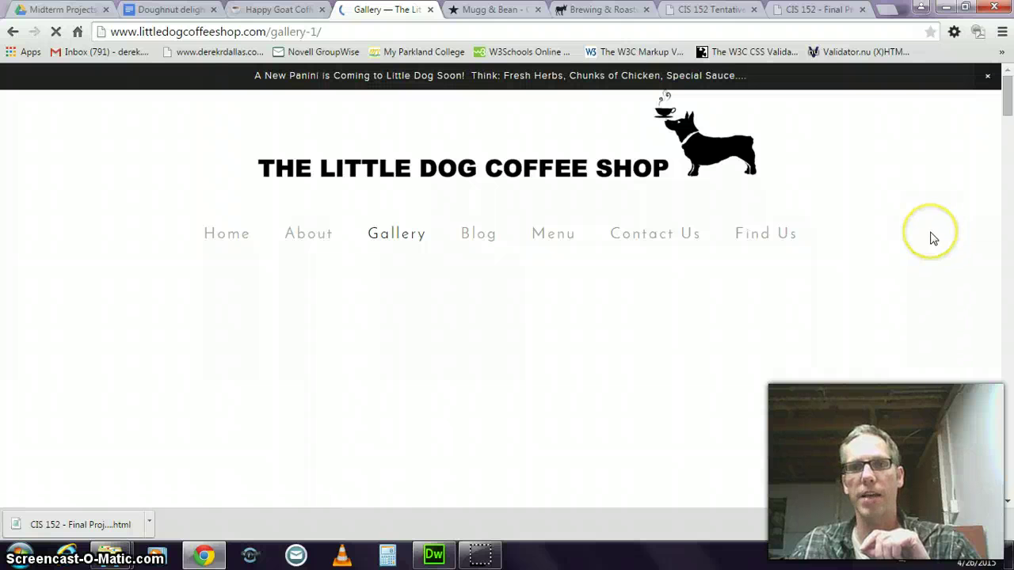
{"action": "scroll", "coordinate": [932, 239], "scroll_direction": "down", "scroll_amount": 1}
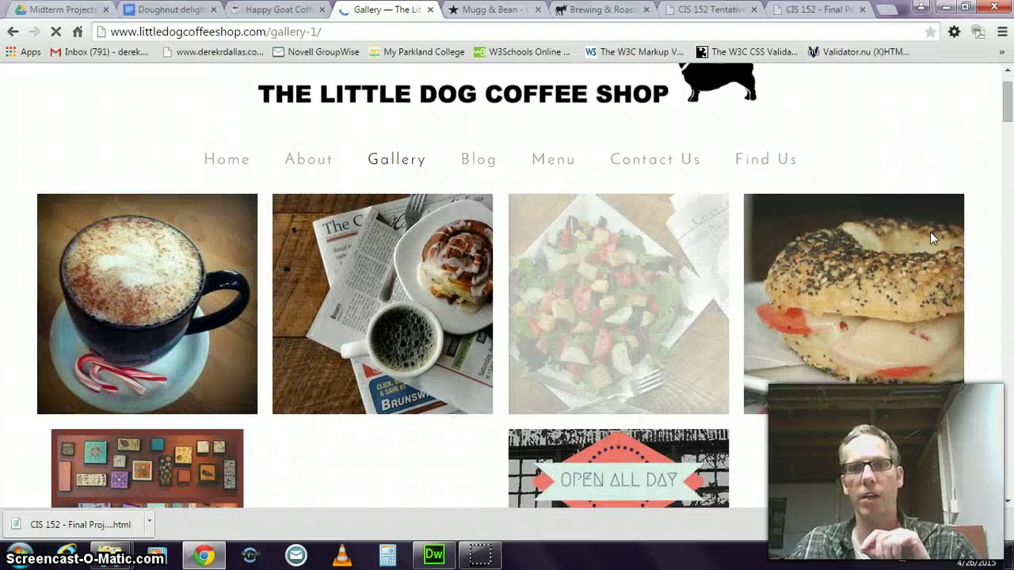
{"action": "scroll", "coordinate": [932, 239], "scroll_direction": "down", "scroll_amount": 4}
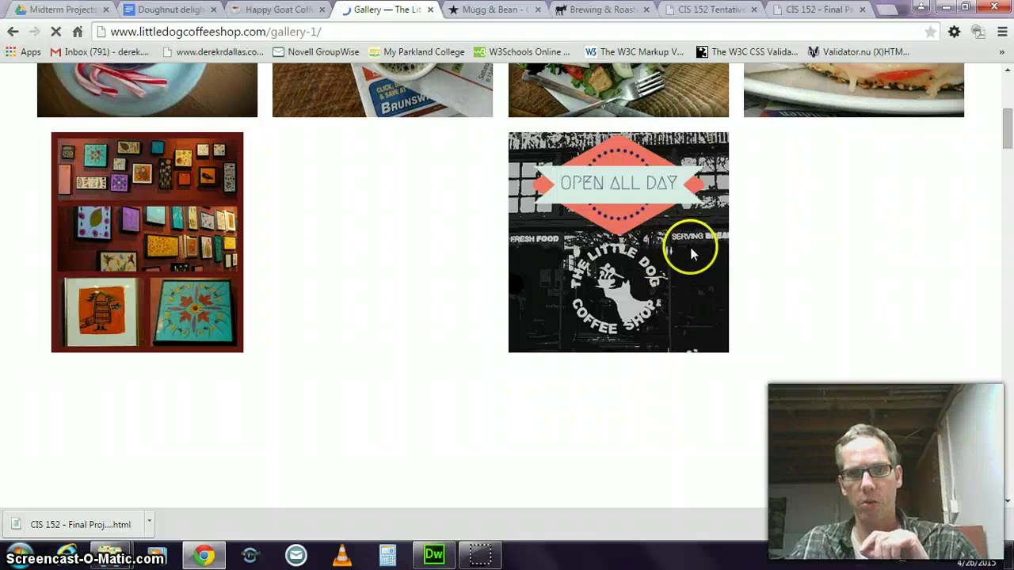
{"action": "scroll", "coordinate": [808, 273], "scroll_direction": "up", "scroll_amount": 5}
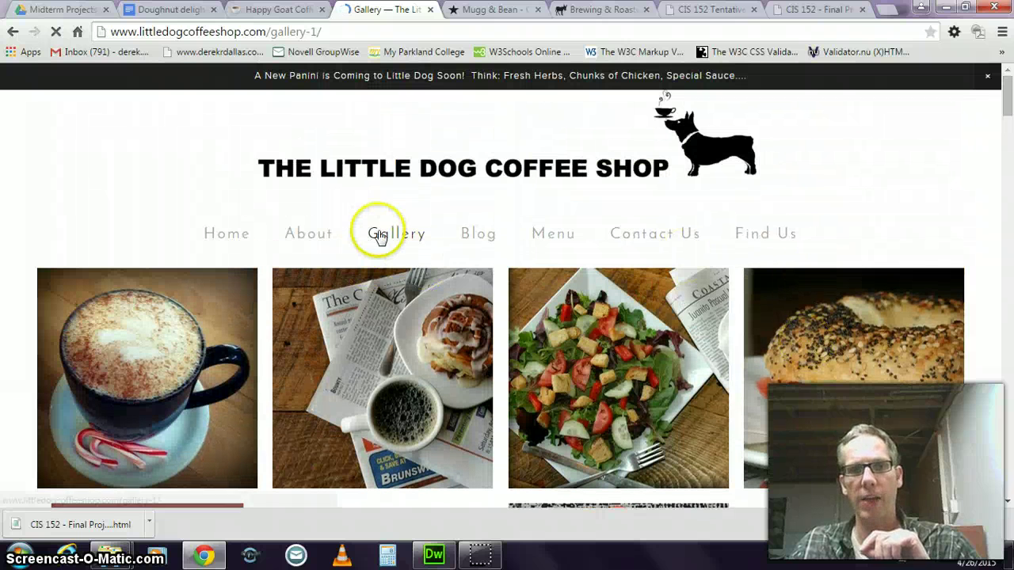
Step: Page forward through the Mugg & Bean Standard Menu as an example of an image gallery
{"action": "left_click", "coordinate": [485, 10]}
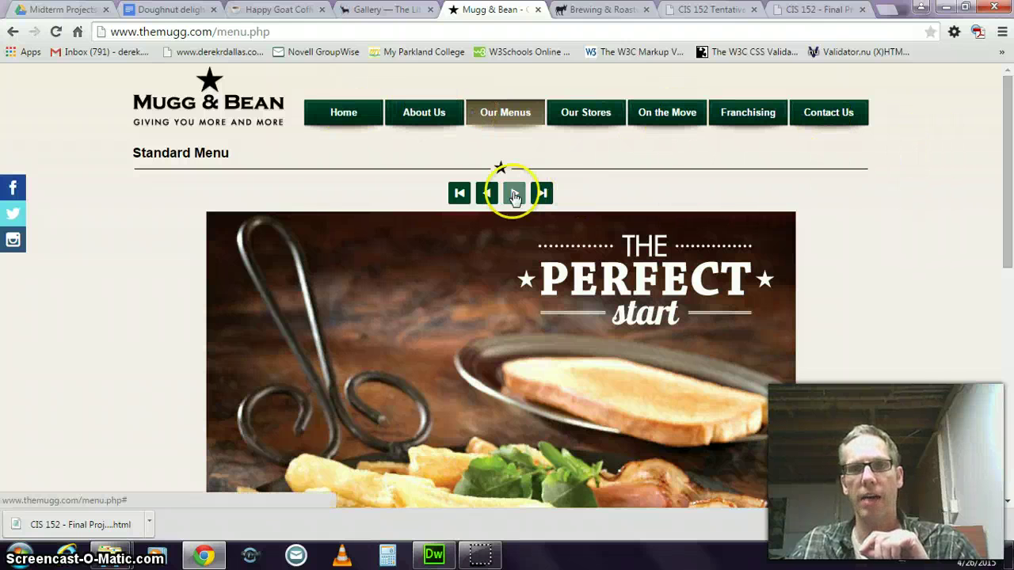
{"action": "left_click", "coordinate": [515, 193]}
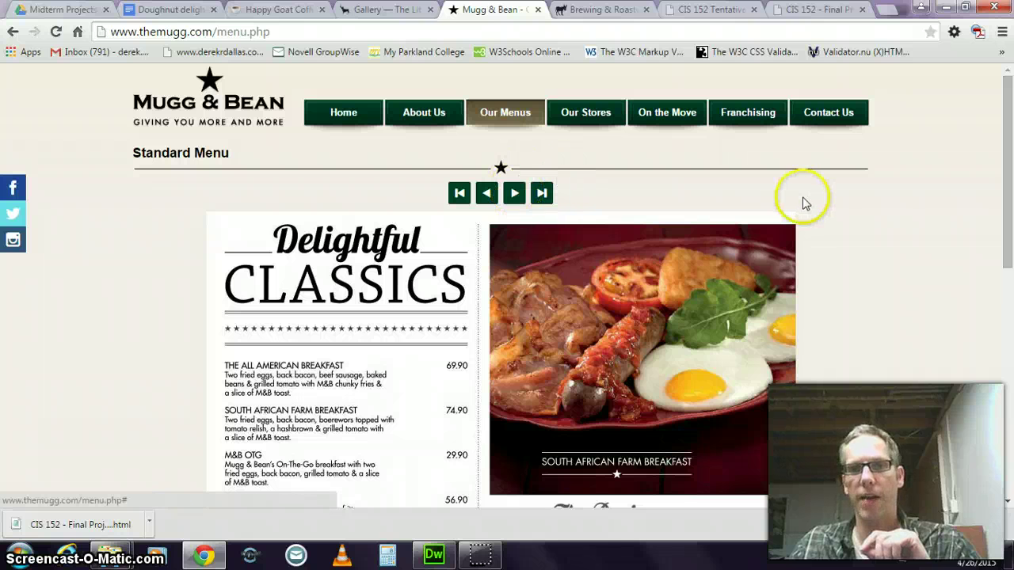
{"action": "scroll", "coordinate": [800, 199], "scroll_direction": "down", "scroll_amount": 3}
{"action": "scroll", "coordinate": [798, 199], "scroll_direction": "up", "scroll_amount": 3}
{"action": "left_click", "coordinate": [514, 193]}
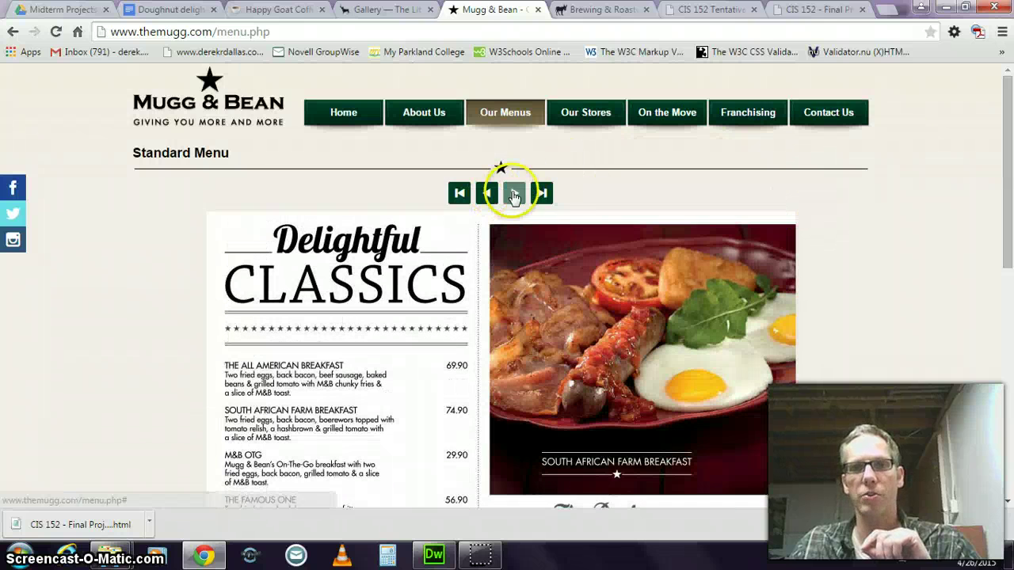
{"action": "left_click", "coordinate": [514, 193]}
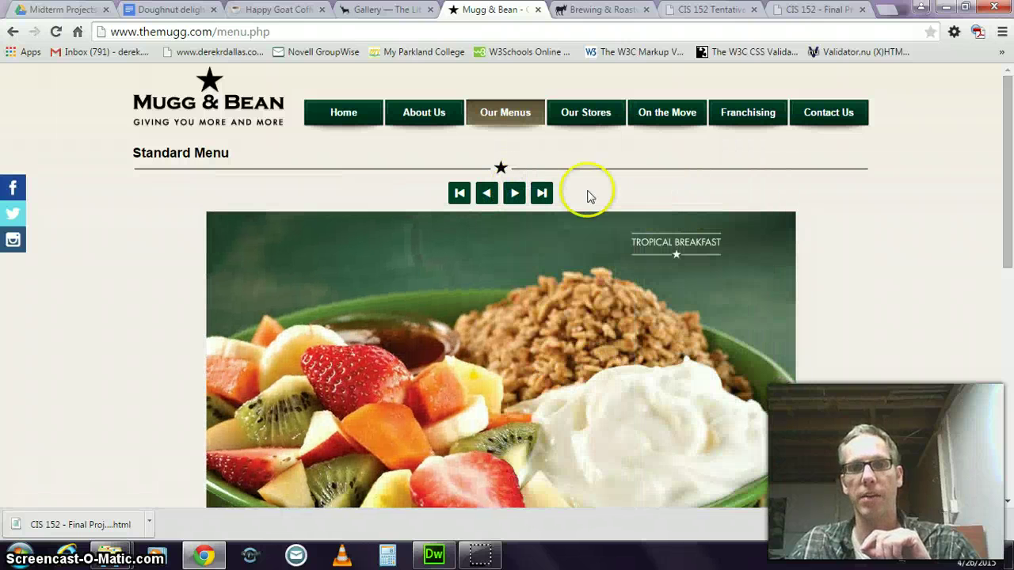
{"action": "left_click", "coordinate": [514, 193]}
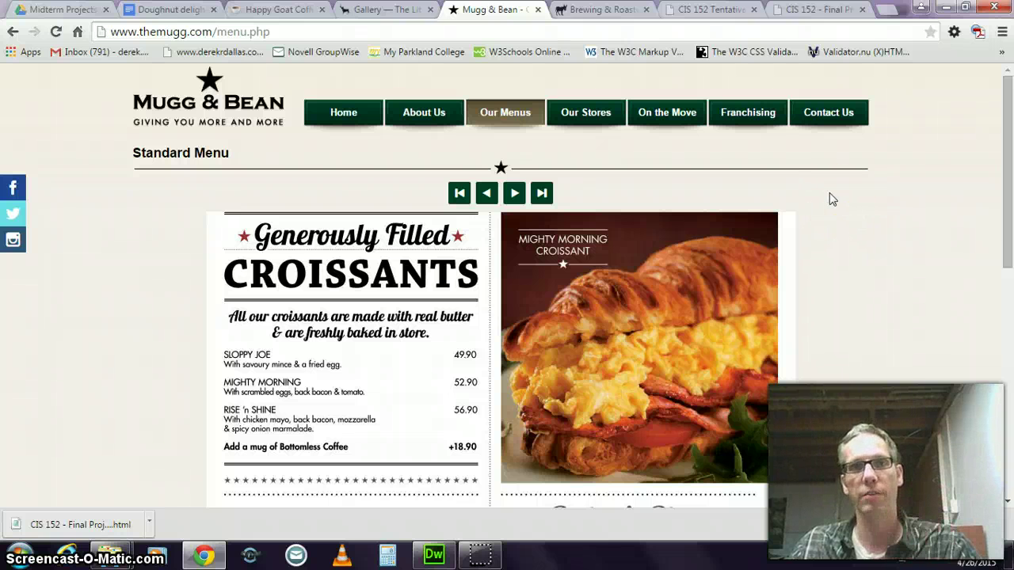
Step: Advance through the Brewing & Roasting slideshow on the Kicking Horse Coffee website as another gallery example
{"action": "left_click", "coordinate": [622, 9]}
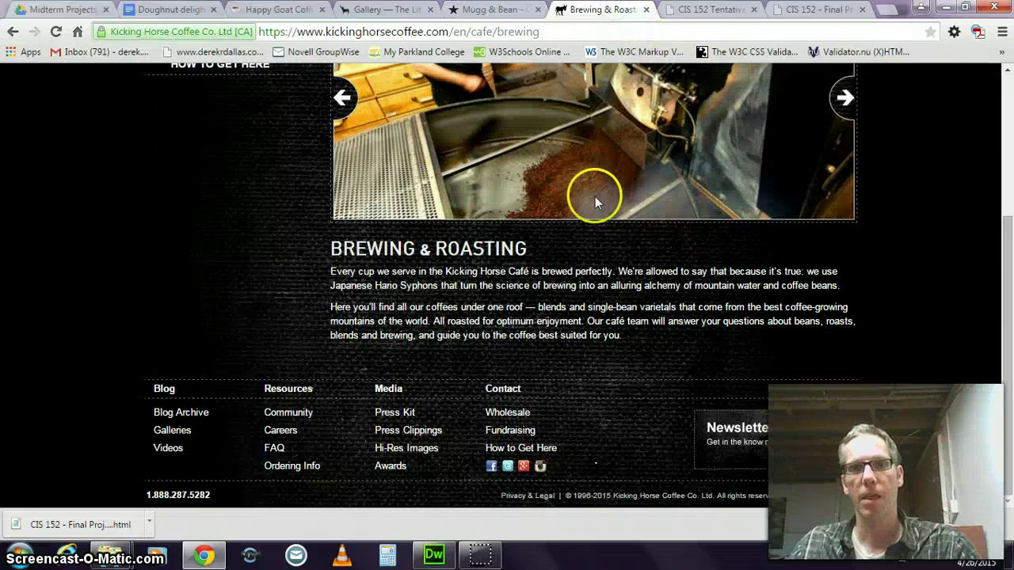
{"action": "scroll", "coordinate": [895, 256], "scroll_direction": "up", "scroll_amount": 2}
{"action": "scroll", "coordinate": [895, 250], "scroll_direction": "up", "scroll_amount": 3}
{"action": "left_click", "coordinate": [844, 320]}
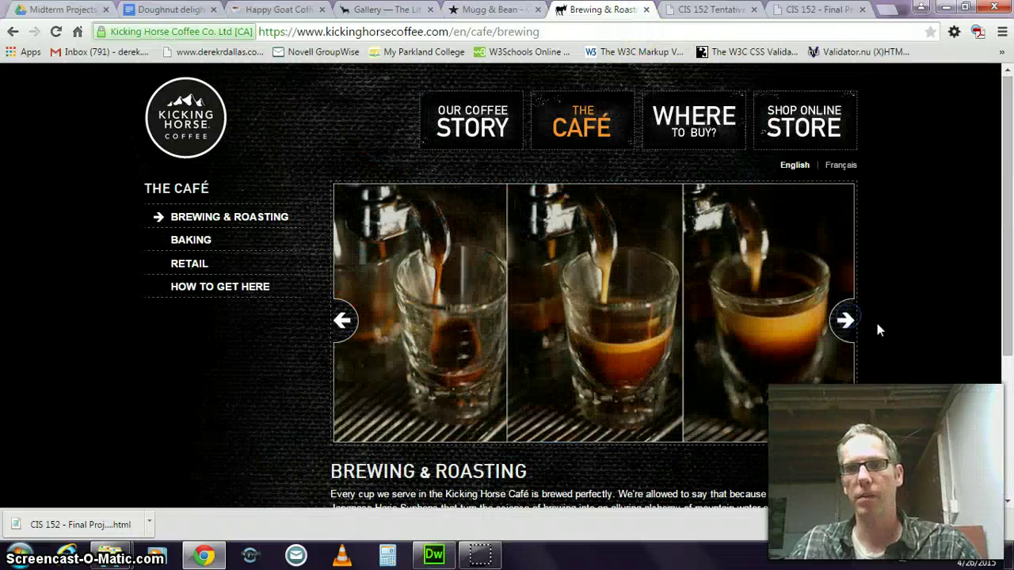
{"action": "left_click", "coordinate": [845, 320]}
{"action": "left_click", "coordinate": [843, 319]}
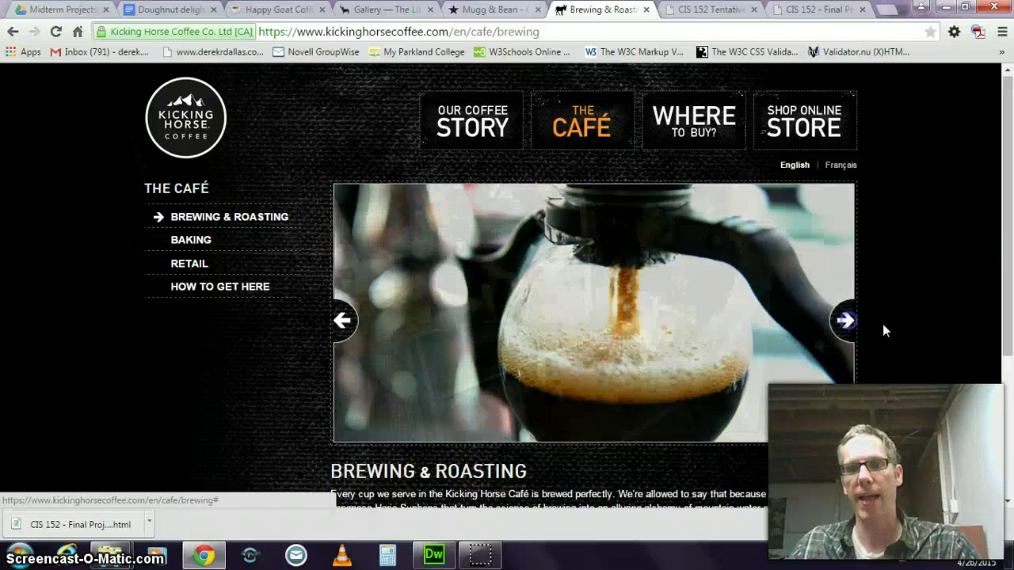
{"action": "left_click", "coordinate": [844, 320]}
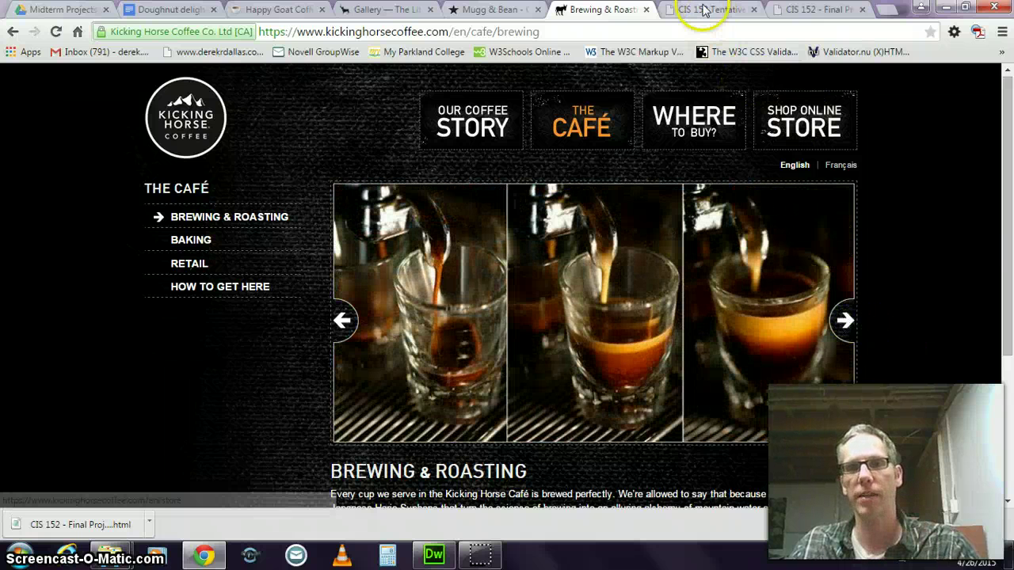
Step: Return to the Doughnut delights document and review the list of example websites and the Additional must haves
{"action": "left_click", "coordinate": [174, 10]}
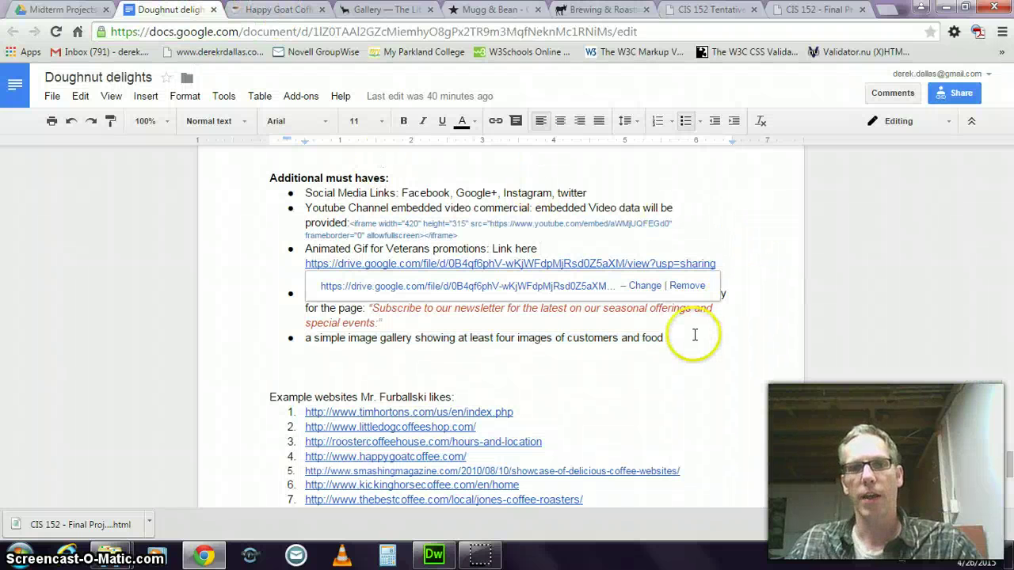
{"action": "scroll", "coordinate": [718, 335], "scroll_direction": "down", "scroll_amount": 3}
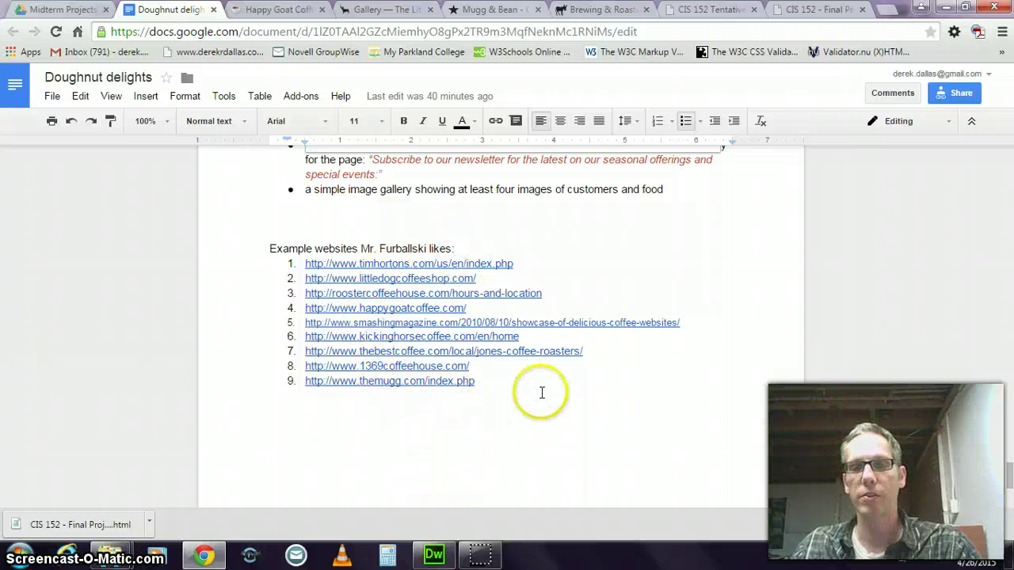
{"action": "scroll", "coordinate": [890, 405], "scroll_direction": "up", "scroll_amount": 3}
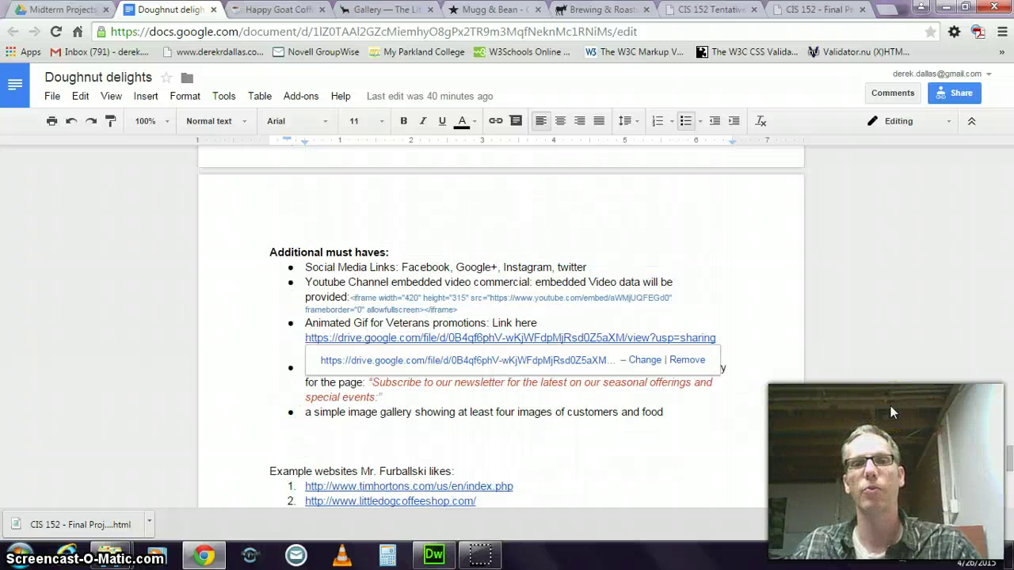
{"action": "scroll", "coordinate": [890, 405], "scroll_direction": "up", "scroll_amount": 1}
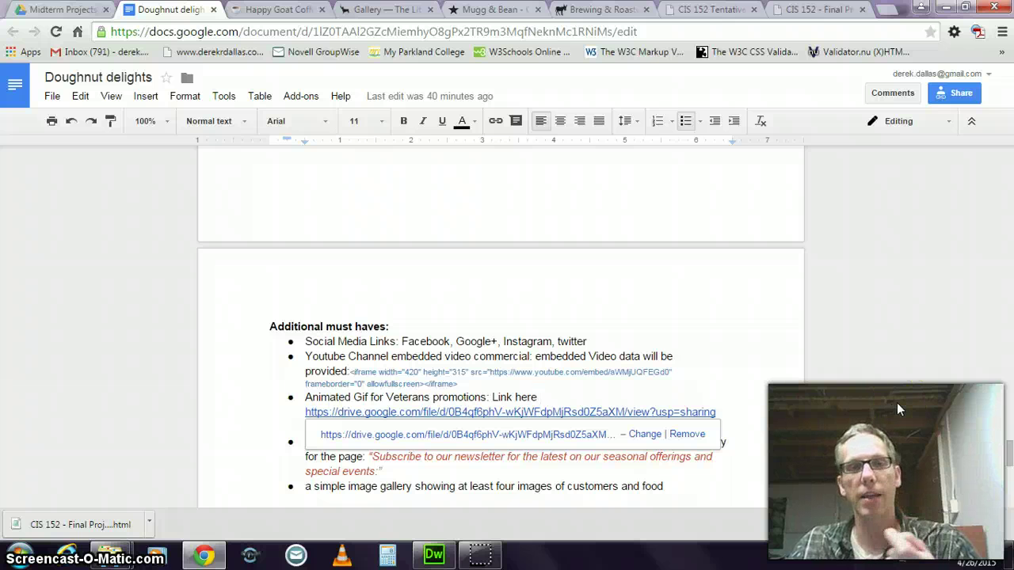
{"action": "left_click", "coordinate": [902, 397]}
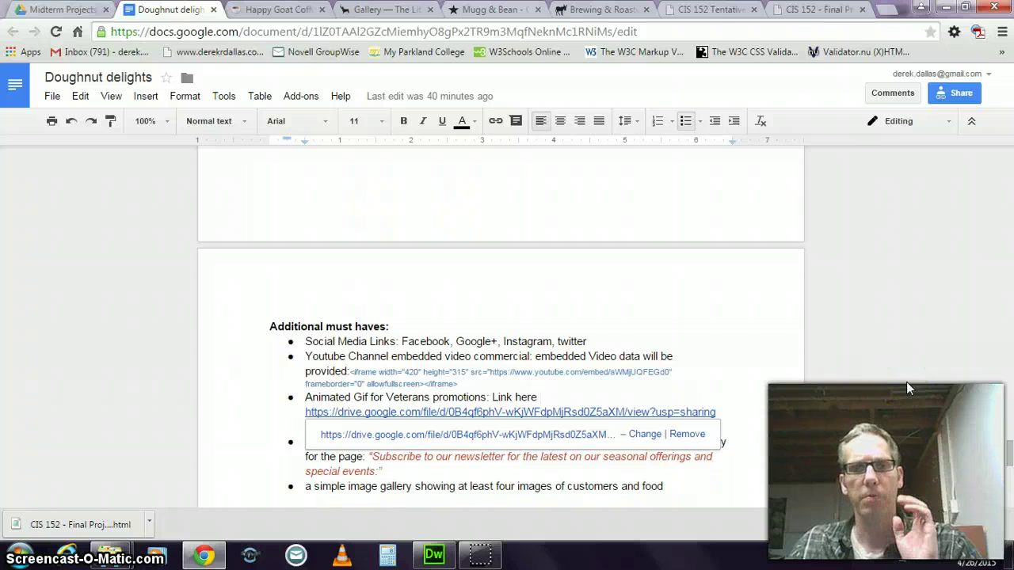
Step: Highlight the Social Media Links item, followed by the YouTube iframe embed code, under Additional must haves
{"action": "scroll", "coordinate": [907, 387], "scroll_direction": "down", "scroll_amount": 1}
{"action": "left_click", "coordinate": [279, 261]}
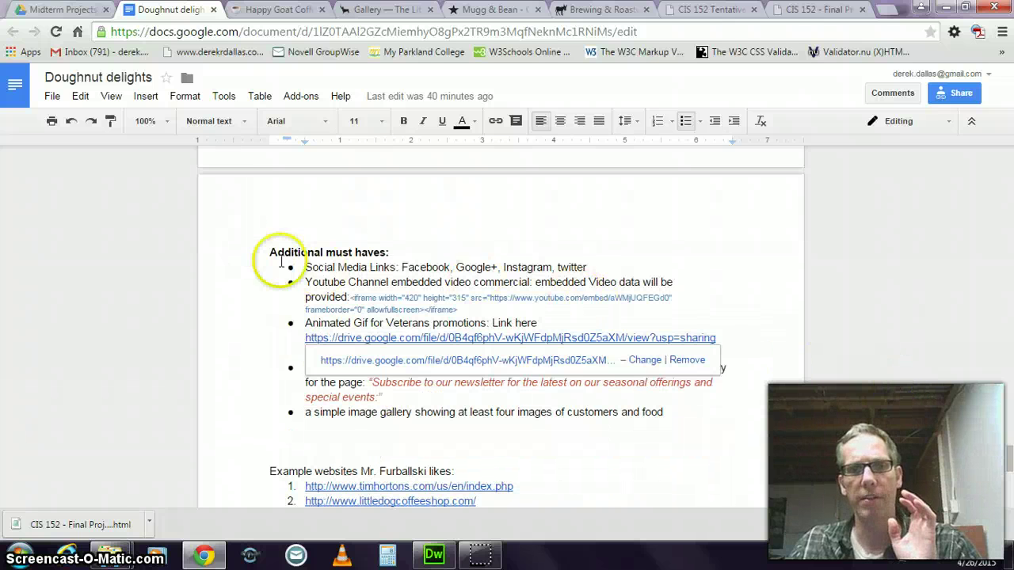
{"action": "left_click_drag", "start_coordinate": [306, 267], "coordinate": [636, 266]}
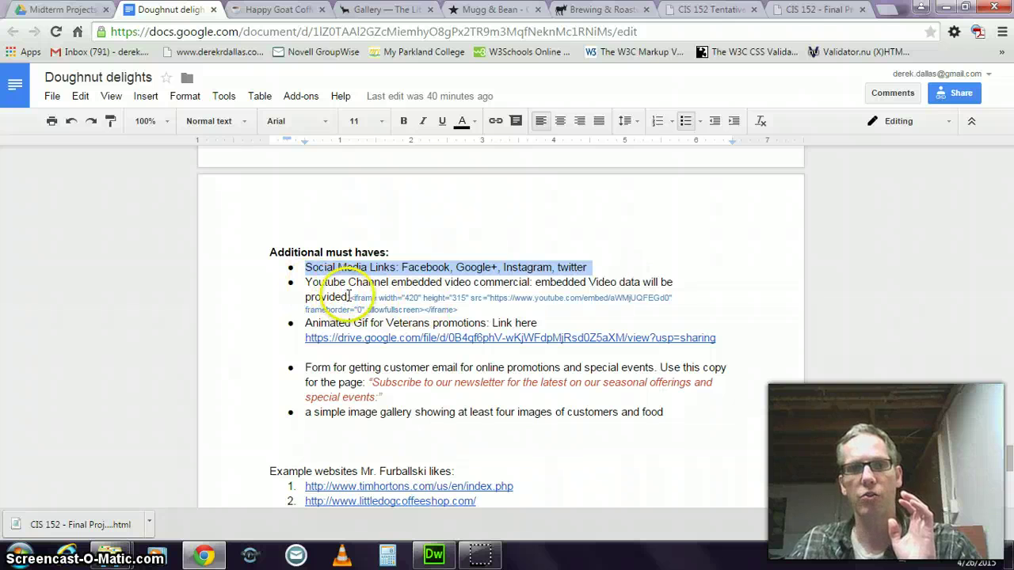
{"action": "left_click_drag", "start_coordinate": [460, 309], "coordinate": [417, 296]}
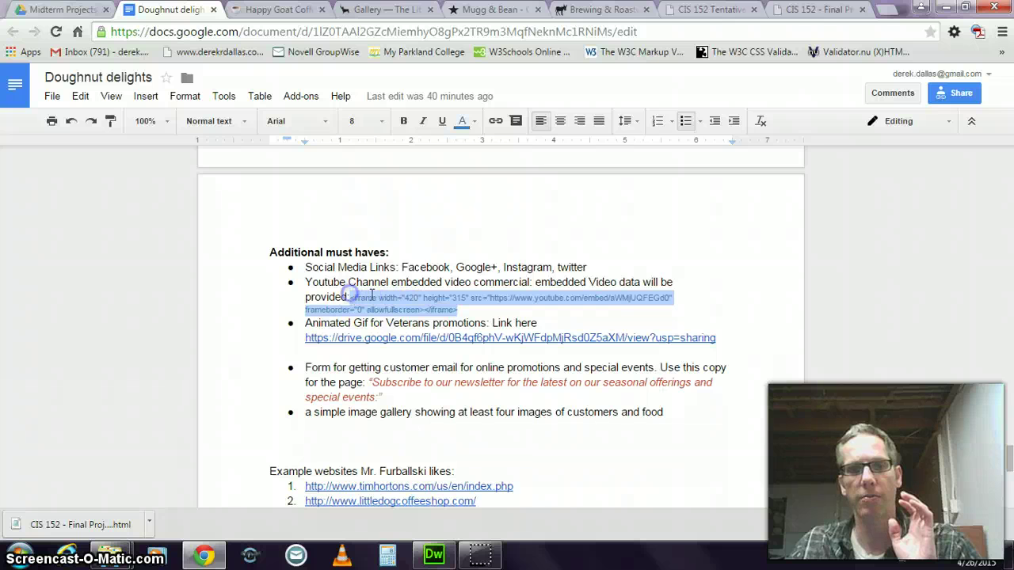
Step: Highlight the whole YouTube iframe embed code under Additional must haves again and clear the selection
{"action": "left_click", "coordinate": [460, 310]}
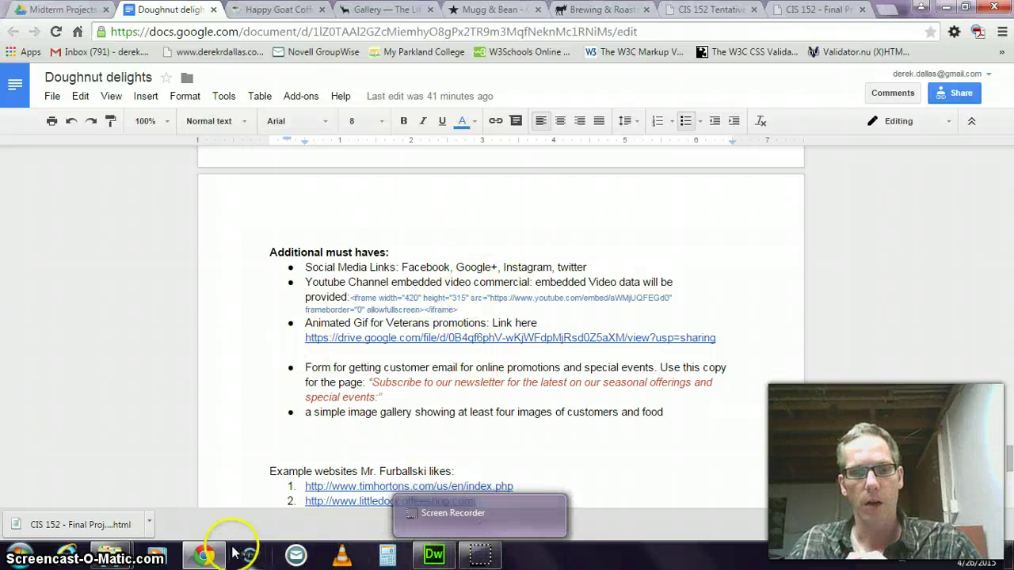
{"action": "left_click_drag", "start_coordinate": [457, 310], "coordinate": [458, 295]}
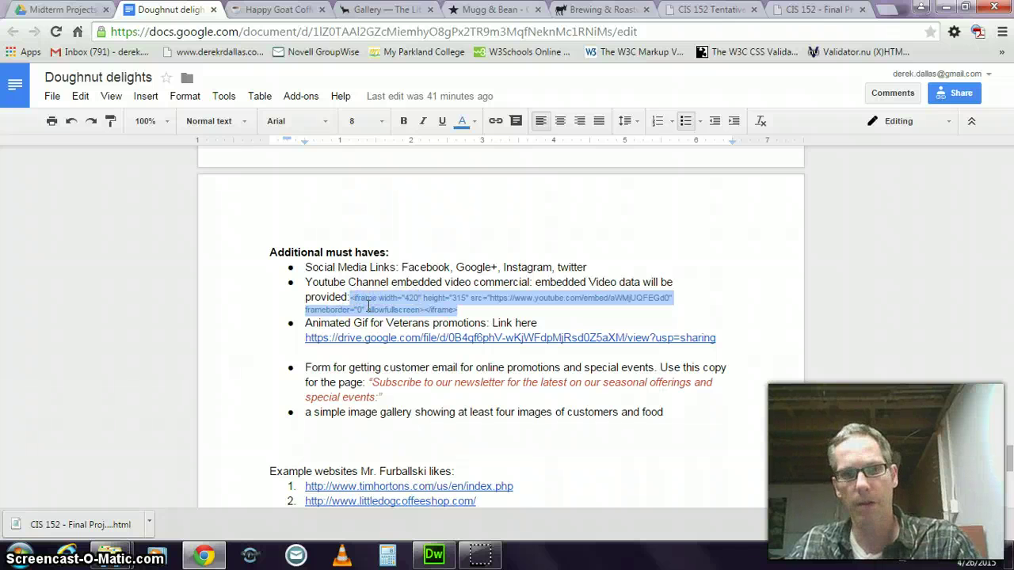
{"action": "left_click", "coordinate": [468, 310]}
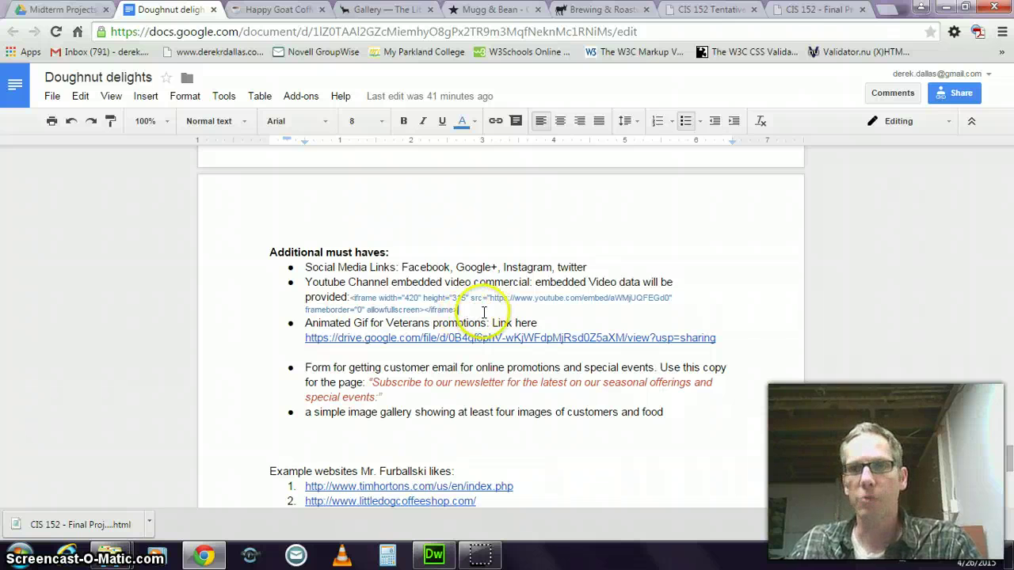
Step: Open YouTube in a new browser tab and open the recommended video Contact Intro - Earth Universe Space Zoom Out
{"action": "left_click", "coordinate": [887, 11]}
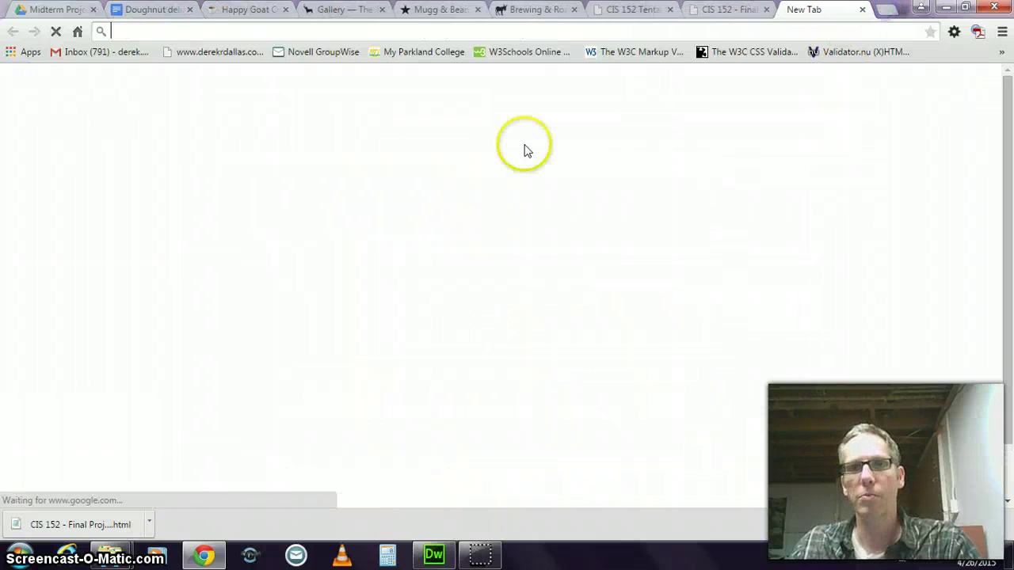
{"action": "left_click", "coordinate": [463, 358]}
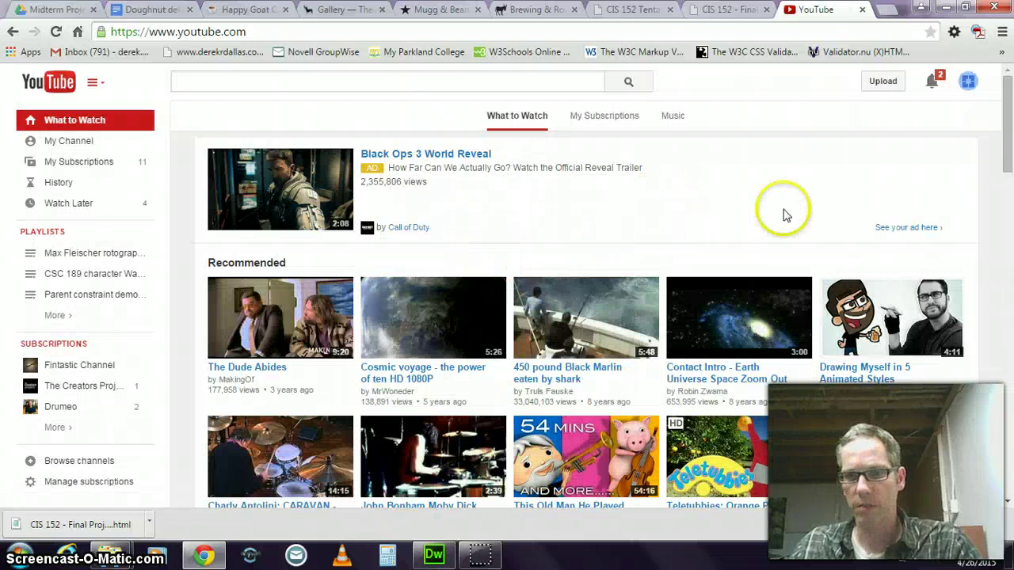
{"action": "left_click", "coordinate": [721, 366]}
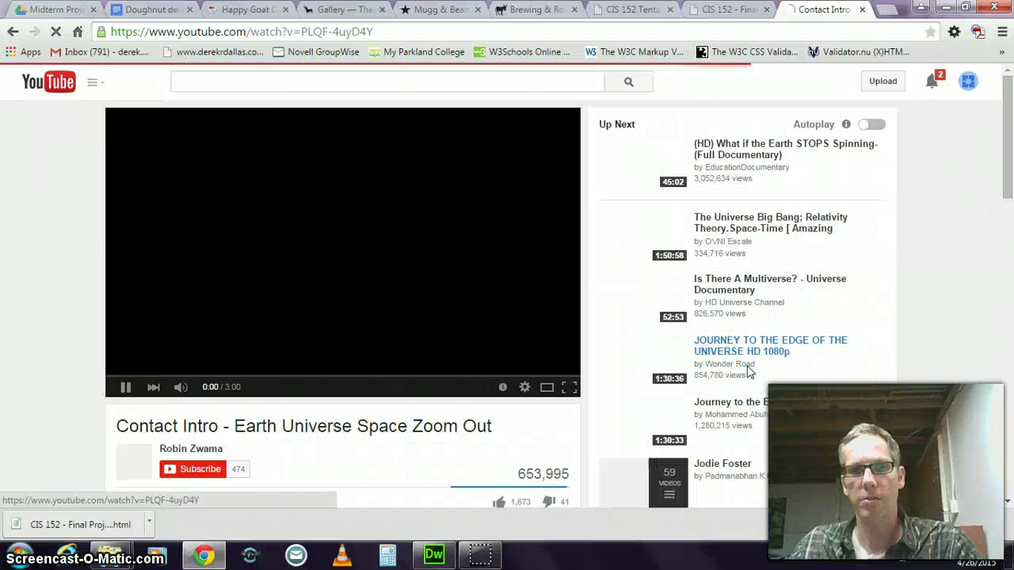
Step: Show the video's sharing options, pause playback, and get the embed code from the player itself
{"action": "scroll", "coordinate": [372, 255], "scroll_direction": "down", "scroll_amount": 3}
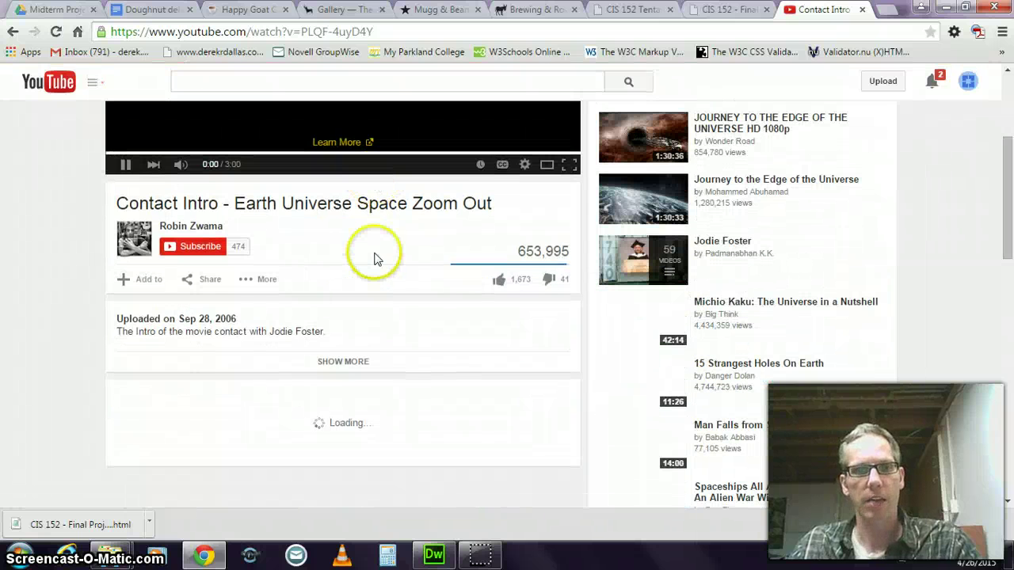
{"action": "left_click", "coordinate": [204, 277]}
{"action": "scroll", "coordinate": [329, 275], "scroll_direction": "up", "scroll_amount": 2}
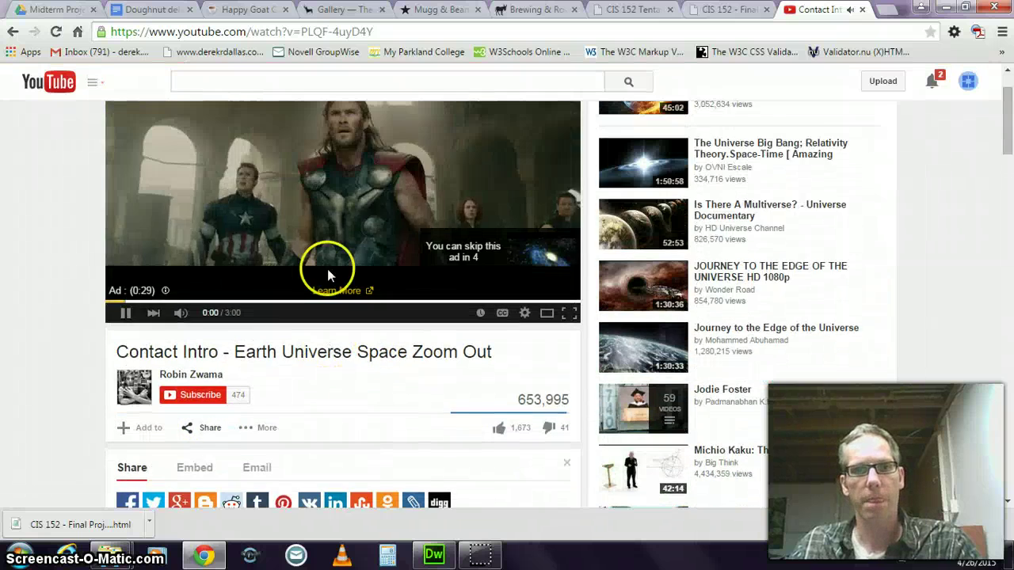
{"action": "scroll", "coordinate": [329, 275], "scroll_direction": "up", "scroll_amount": 1}
{"action": "left_click", "coordinate": [126, 385]}
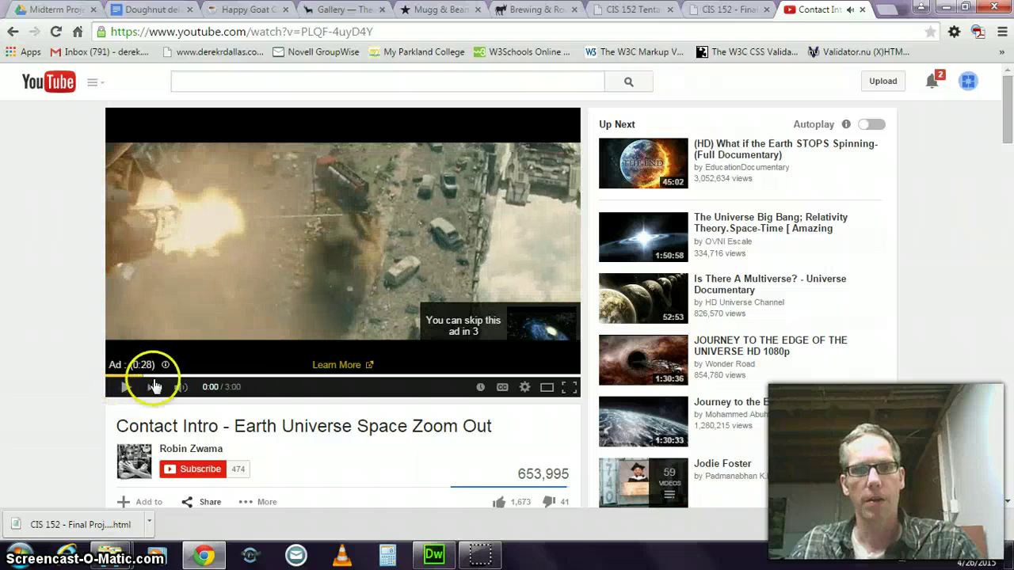
{"action": "right_click", "coordinate": [390, 222]}
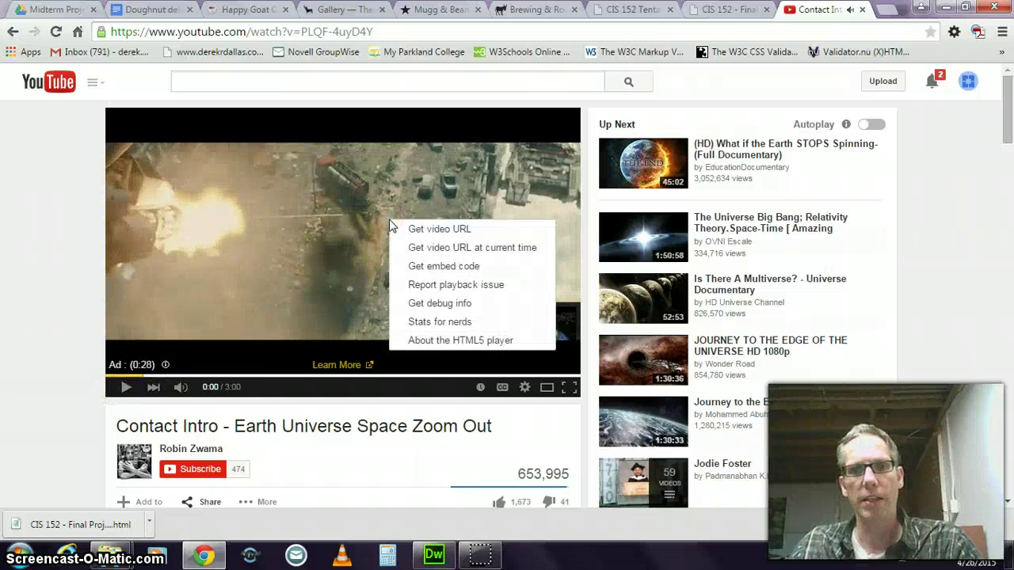
{"action": "left_click", "coordinate": [449, 266]}
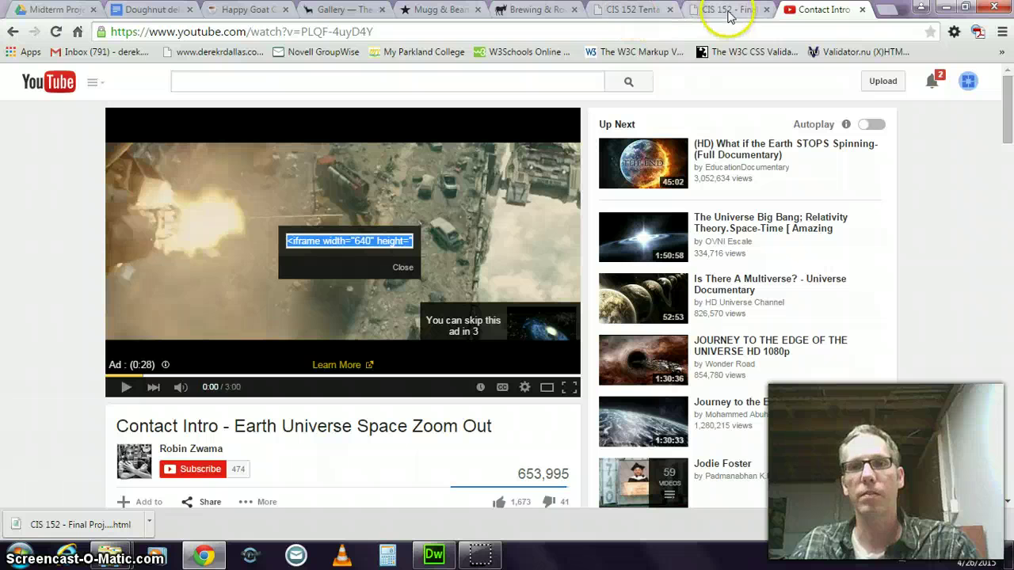
Step: Return to the Doughnut delights document, switch to Dreamweaver, and preview walkCycles.html in the browser to review its embedded YouTube videos
{"action": "left_click", "coordinate": [151, 10]}
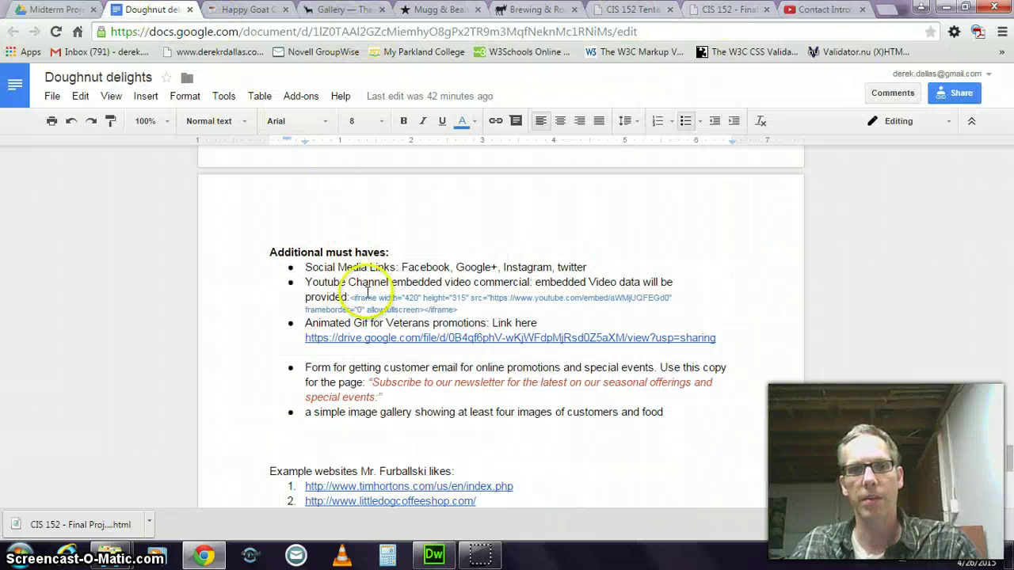
{"action": "left_click", "coordinate": [433, 554]}
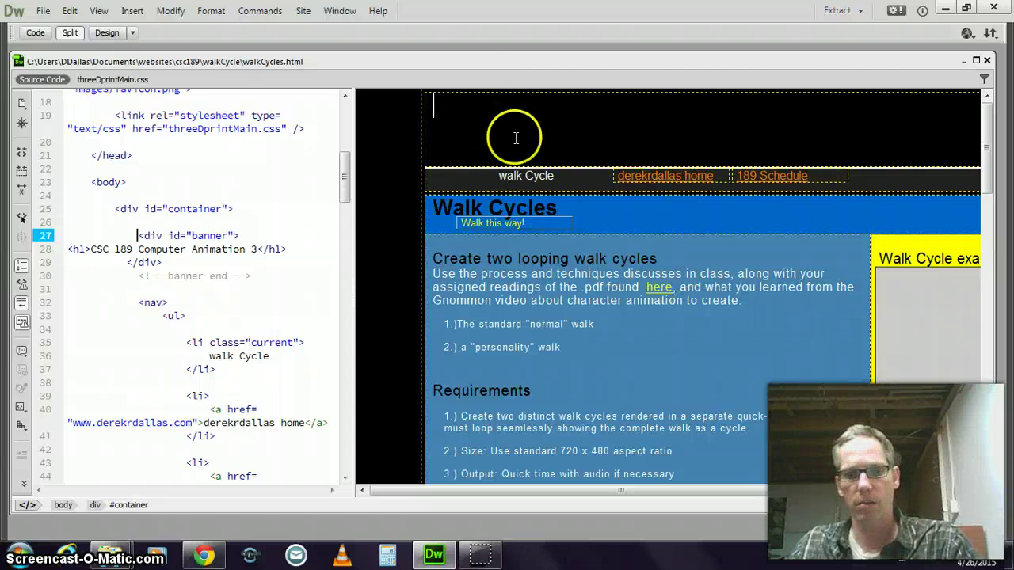
{"action": "key", "text": "F12"}
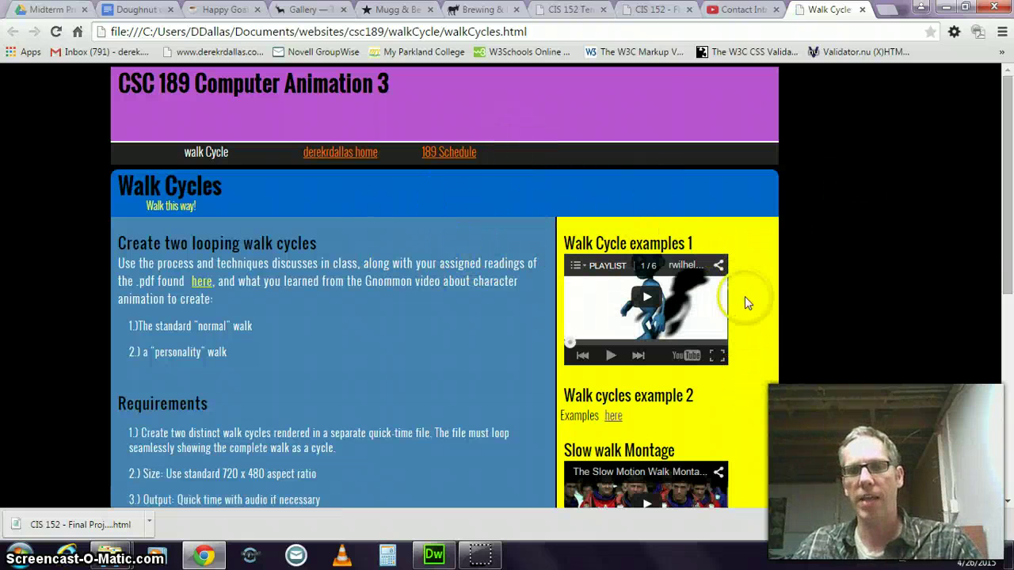
{"action": "scroll", "coordinate": [740, 305], "scroll_direction": "down", "scroll_amount": 1}
{"action": "scroll", "coordinate": [697, 285], "scroll_direction": "down", "scroll_amount": 4}
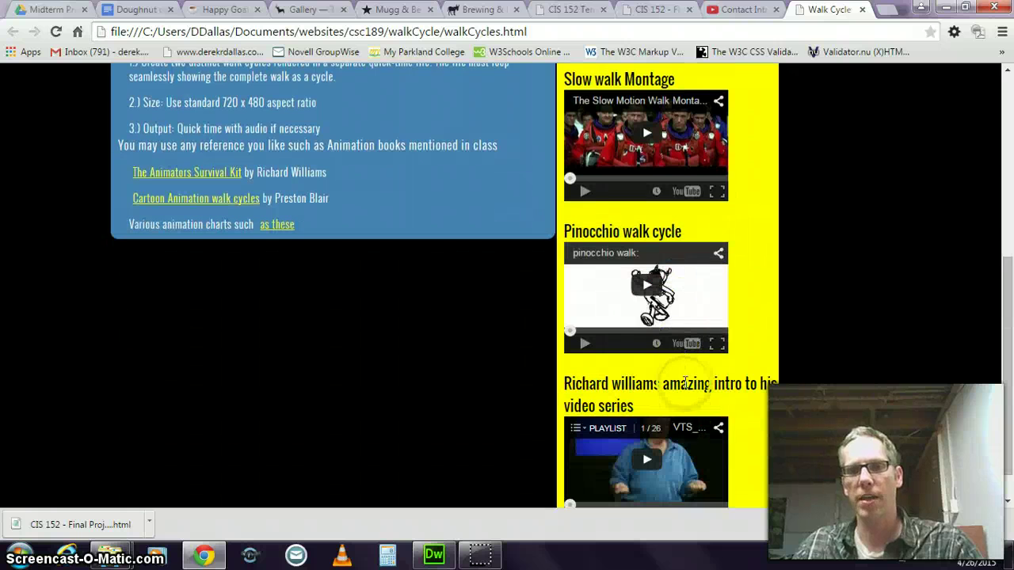
{"action": "scroll", "coordinate": [685, 383], "scroll_direction": "down", "scroll_amount": 1}
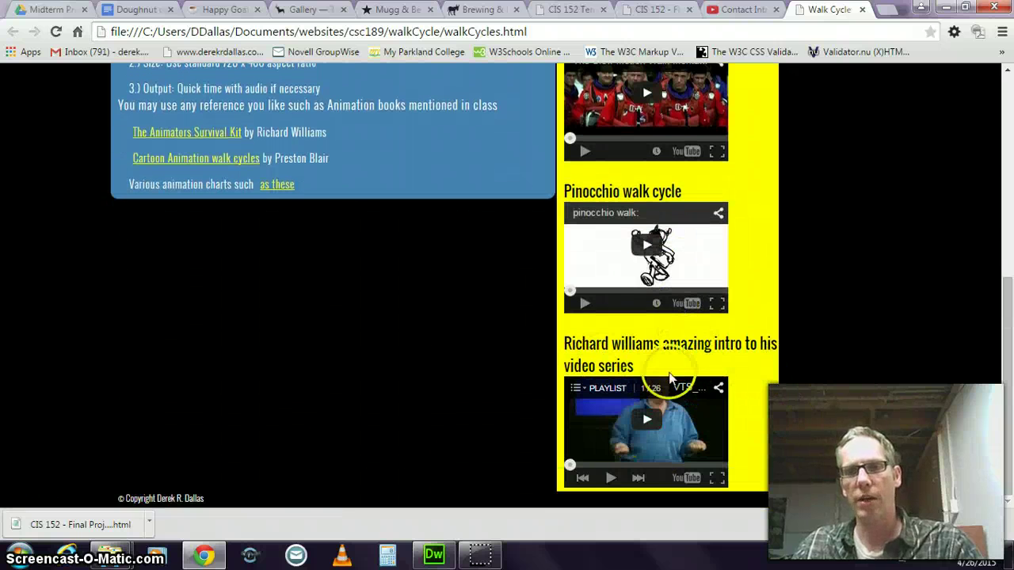
Step: Switch back to Dreamweaver and select the last video iframe on the walkCycles.html page to locate its code
{"action": "left_click", "coordinate": [434, 552]}
{"action": "left_click", "coordinate": [819, 321]}
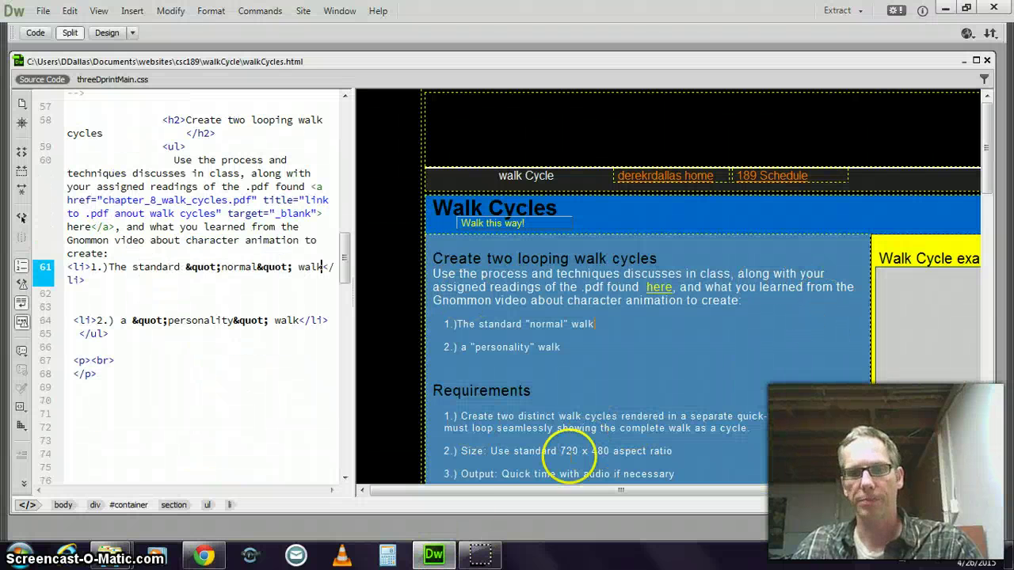
{"action": "left_click_drag", "start_coordinate": [520, 493], "coordinate": [606, 497]}
{"action": "scroll", "coordinate": [871, 351], "scroll_direction": "down", "scroll_amount": 10}
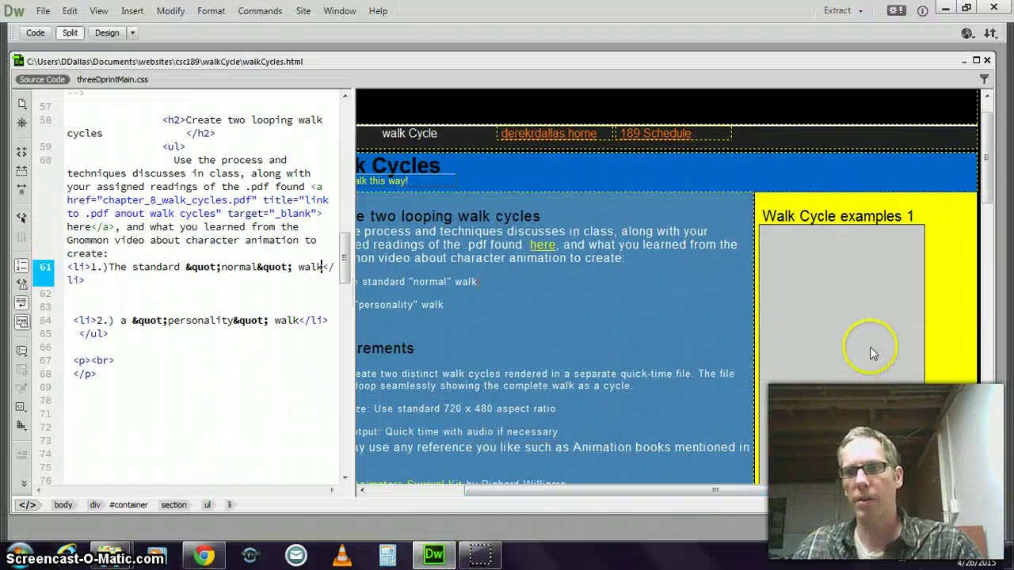
{"action": "scroll", "coordinate": [872, 326], "scroll_direction": "down", "scroll_amount": 3}
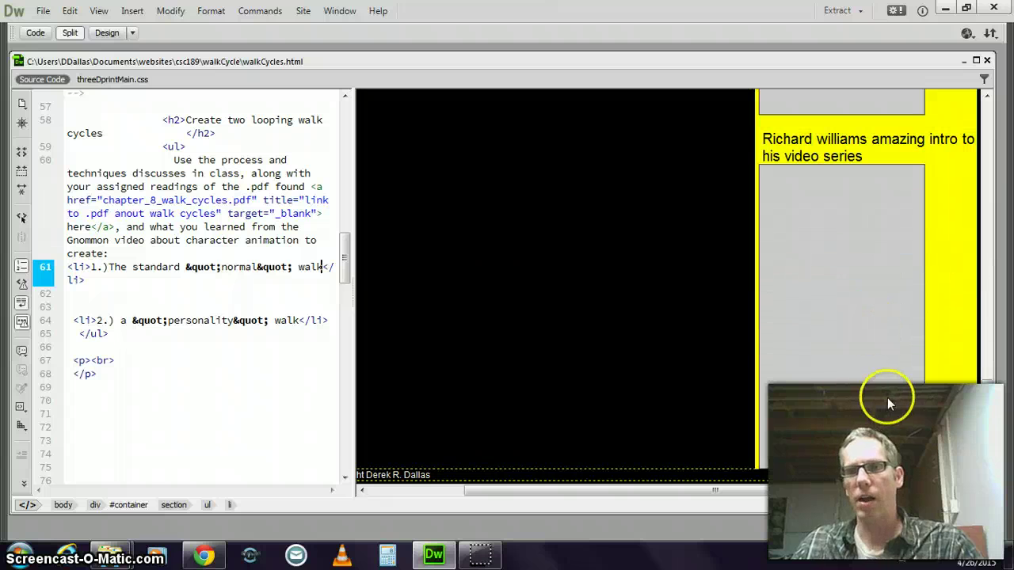
{"action": "left_click", "coordinate": [925, 389]}
{"action": "left_click", "coordinate": [936, 382]}
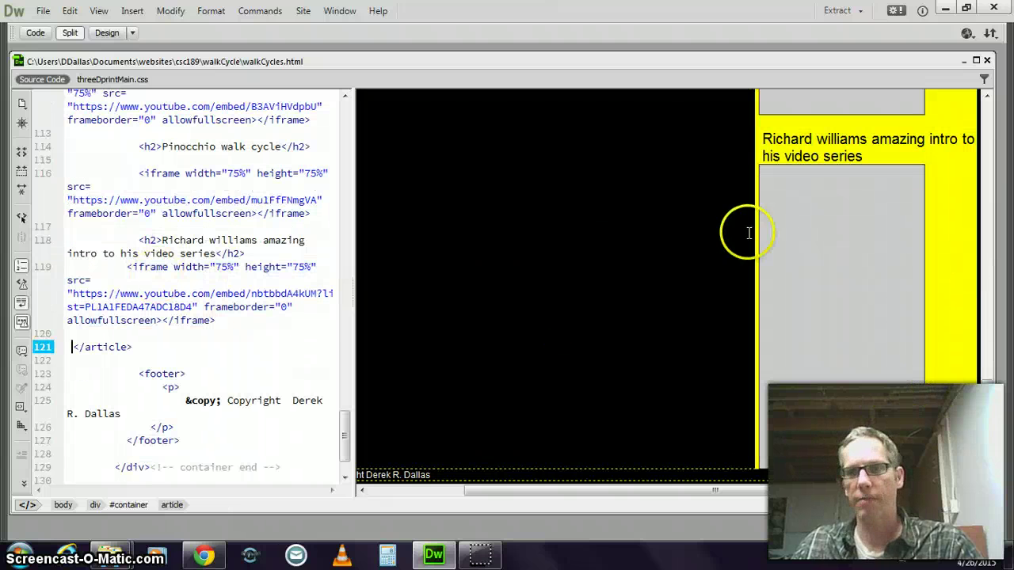
{"action": "left_click", "coordinate": [827, 258]}
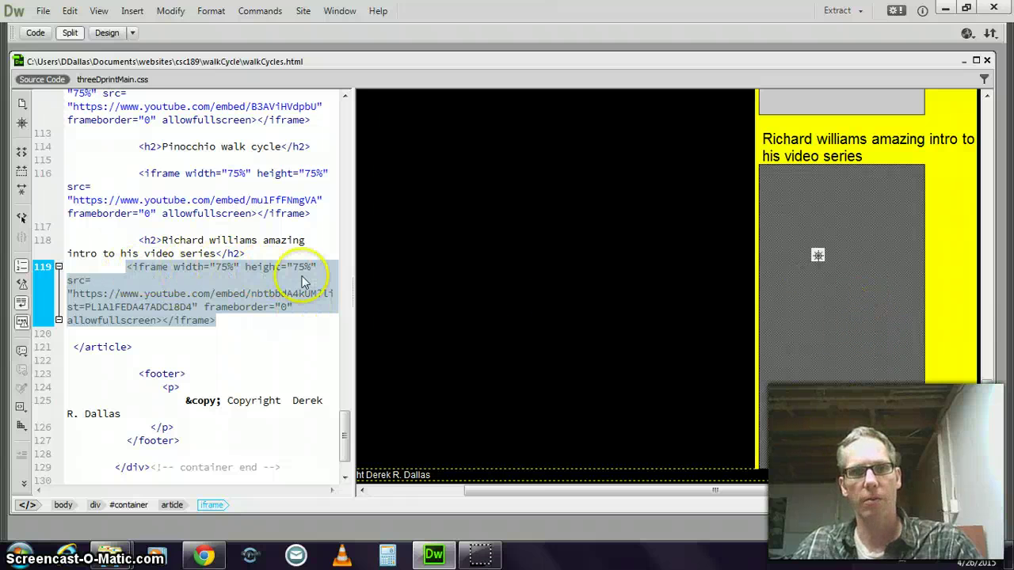
Step: Add blank lines after the last iframe in the code and insert the h2 heading "Music mondays promo"
{"action": "left_click", "coordinate": [222, 321]}
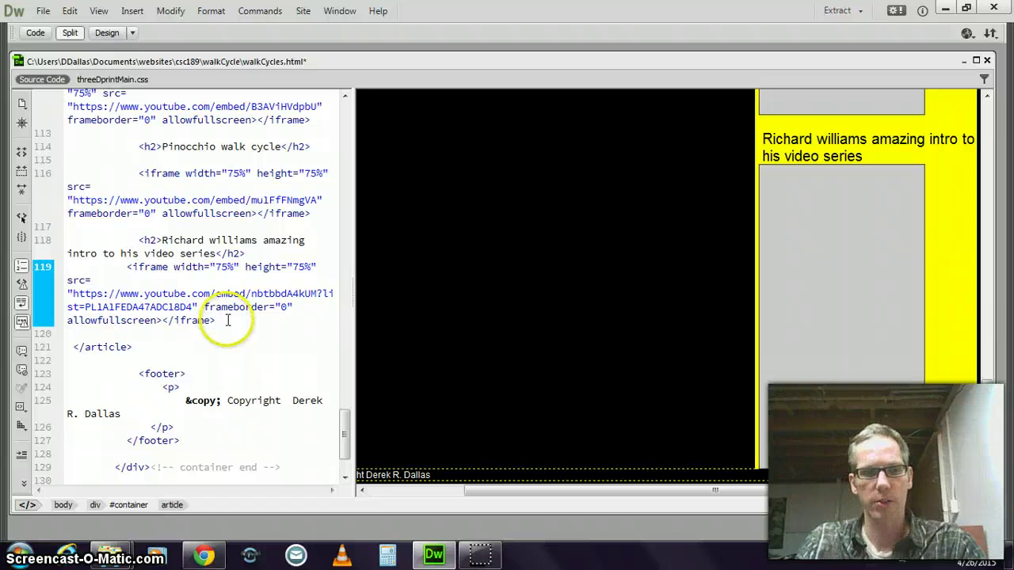
{"action": "key", "text": "Return"}
{"action": "key", "text": "Return"}
{"action": "key", "text": "Return"}
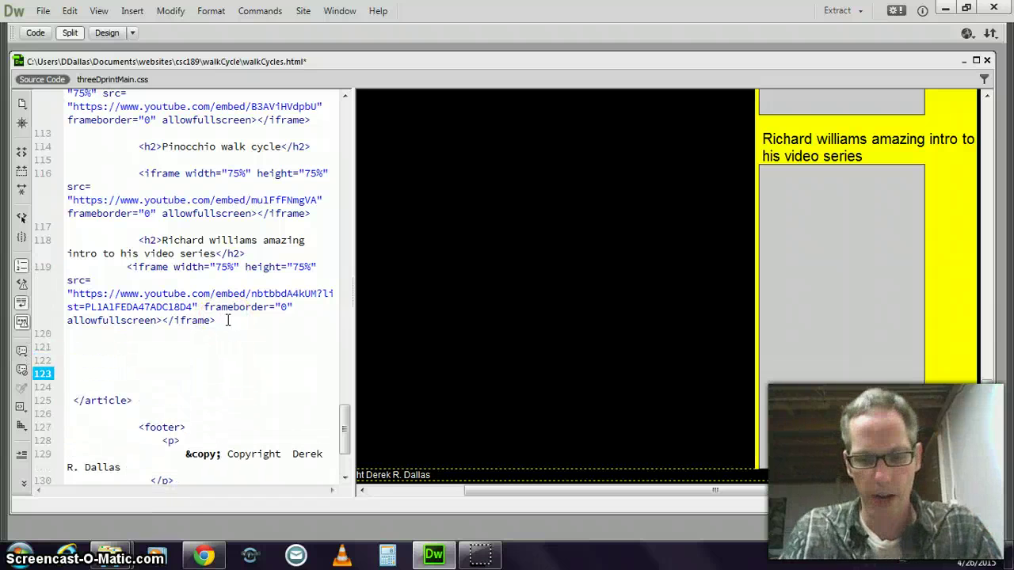
{"action": "key", "text": "Return"}
{"action": "type", "text": "<h2>"}
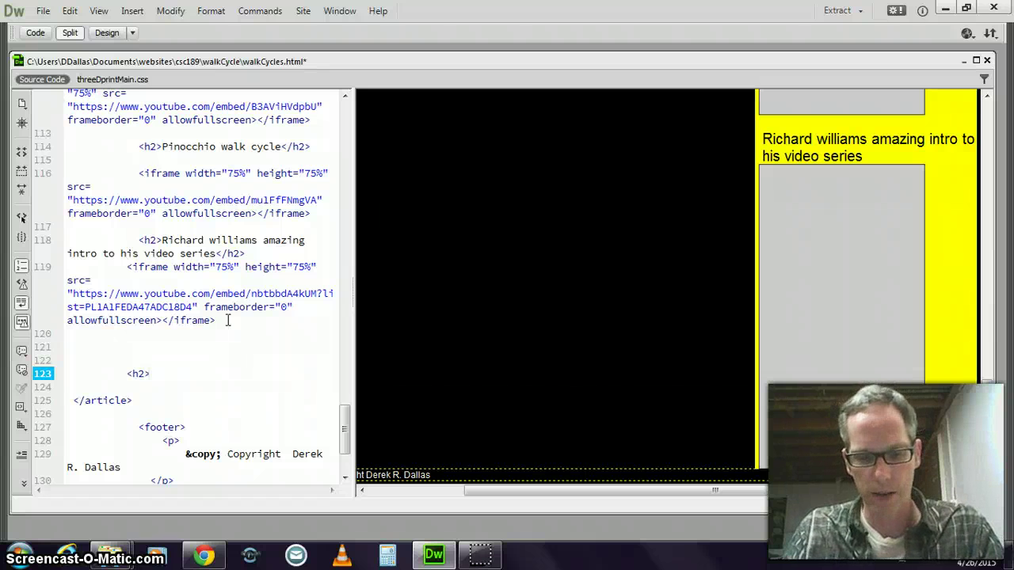
{"action": "type", "text": "Music mondays p"}
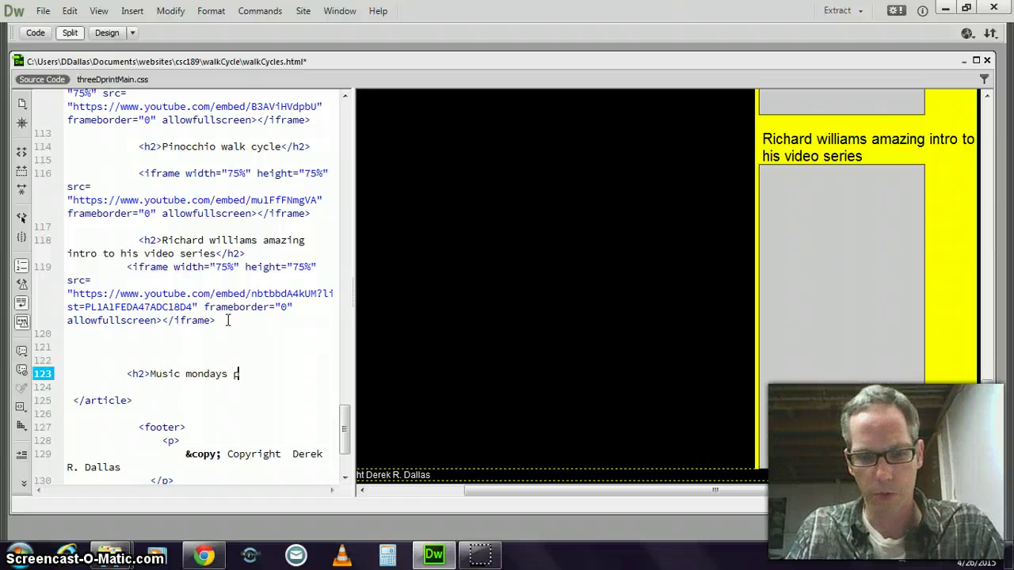
{"action": "type", "text": "romo</h2>"}
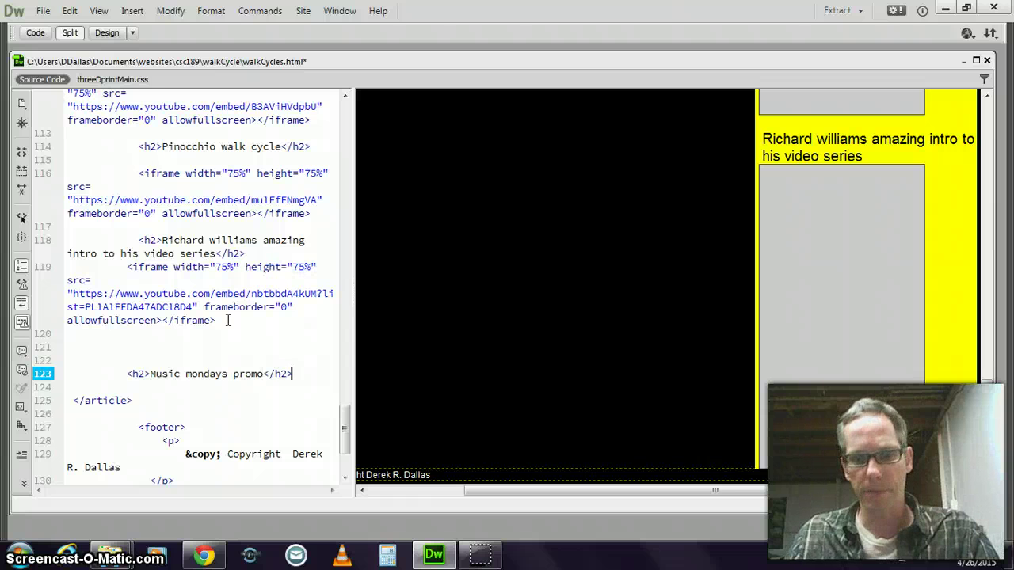
Step: Insert the client's 420 by 315 YouTube iframe code below the Music mondays promo heading, save, and reload the browser preview to check it
{"action": "key", "text": "Return"}
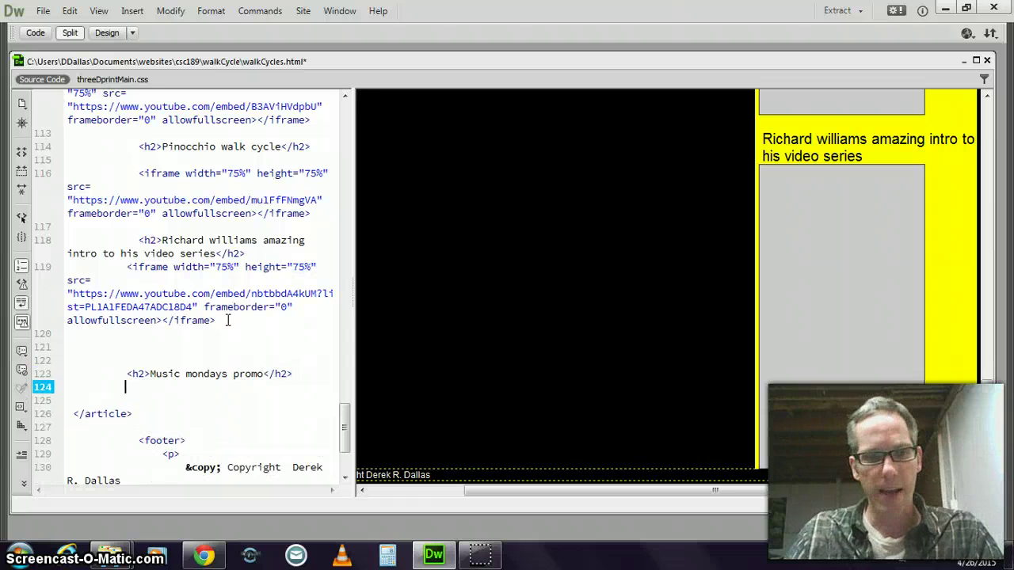
{"action": "type", "text": "<iframe width=\"420\" height=\"315\" src=\"https://www.youtube.com/embed/aWMjUQFEGd0\" frameborder=\"0\" allowfullscreen></iframe>"}
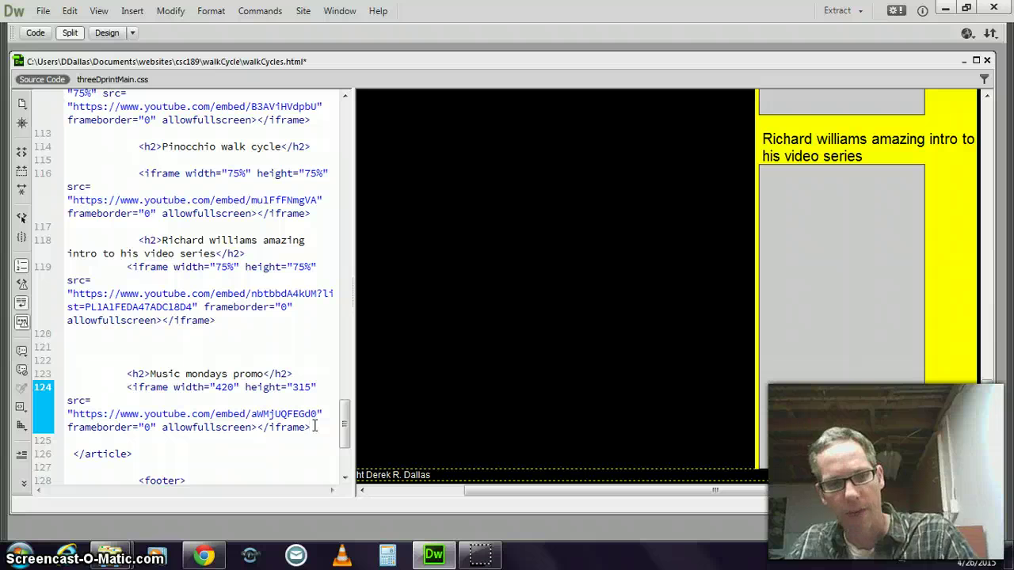
{"action": "left_click", "coordinate": [203, 555]}
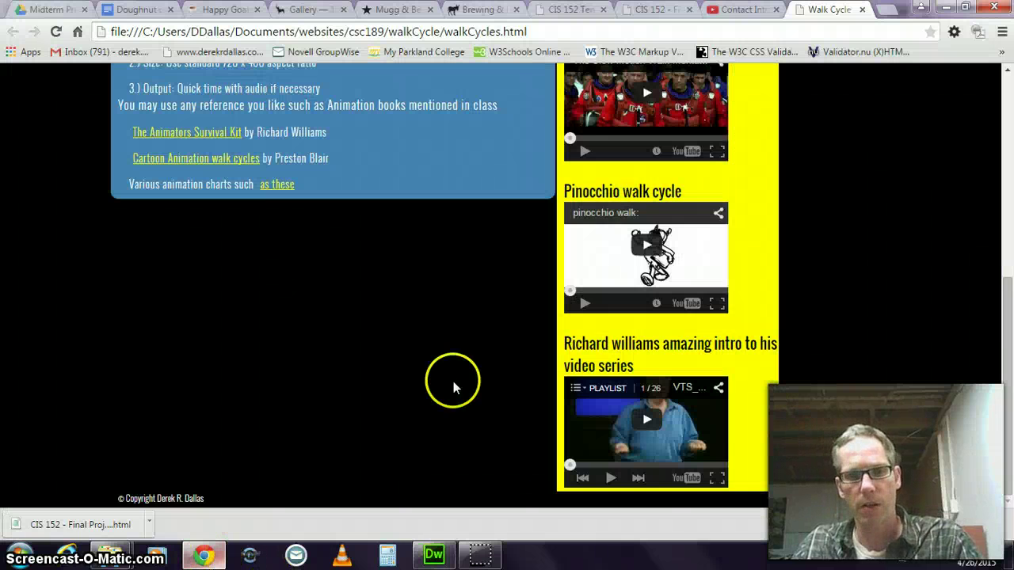
{"action": "key", "text": "F5"}
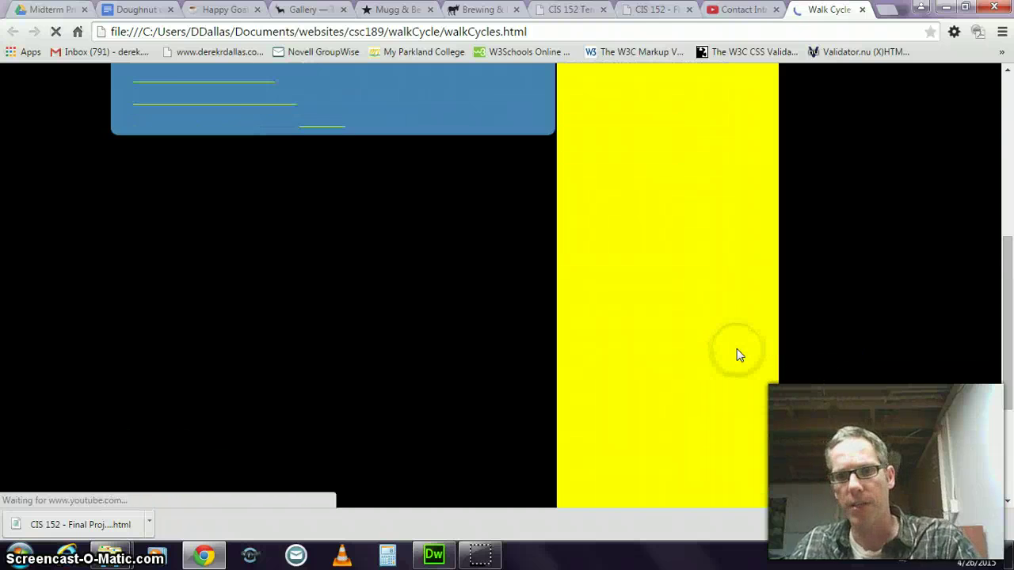
{"action": "scroll", "coordinate": [849, 266], "scroll_direction": "down", "scroll_amount": 3}
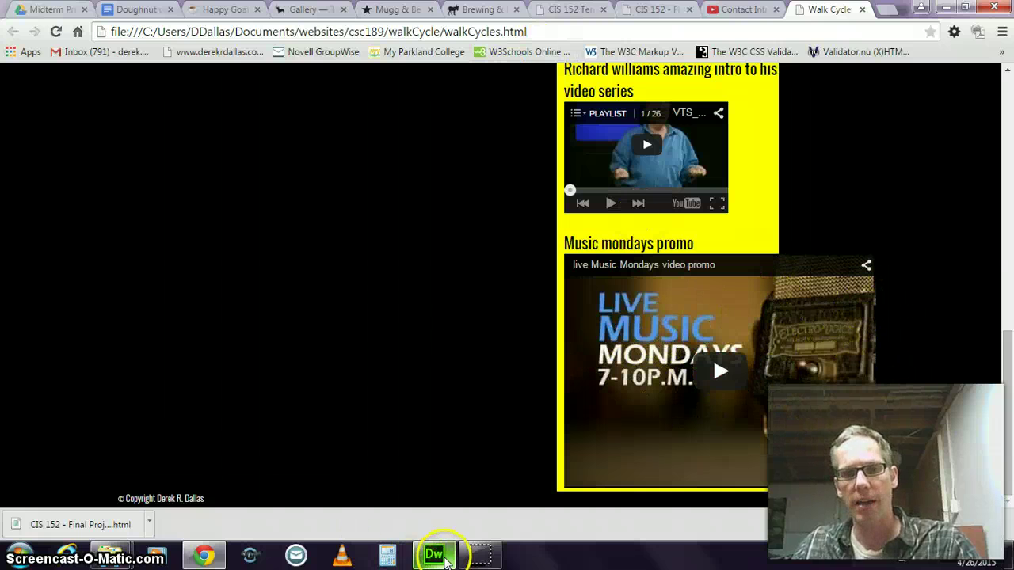
Step: Switch to Dreamweaver and set the Music mondays promo iframe's width and height to 75%, matching the iframe above it
{"action": "left_click", "coordinate": [446, 558]}
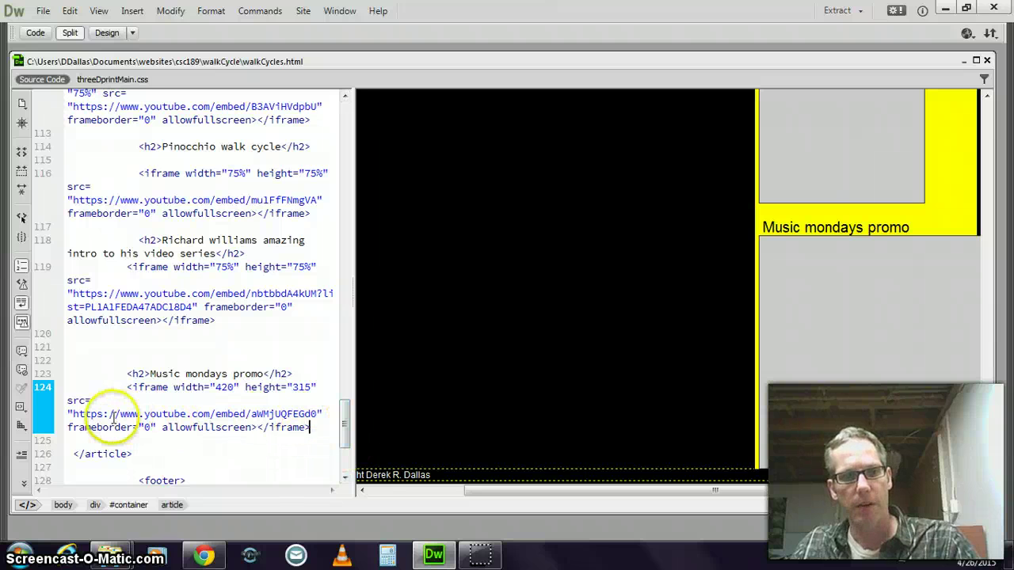
{"action": "double_click", "coordinate": [222, 386]}
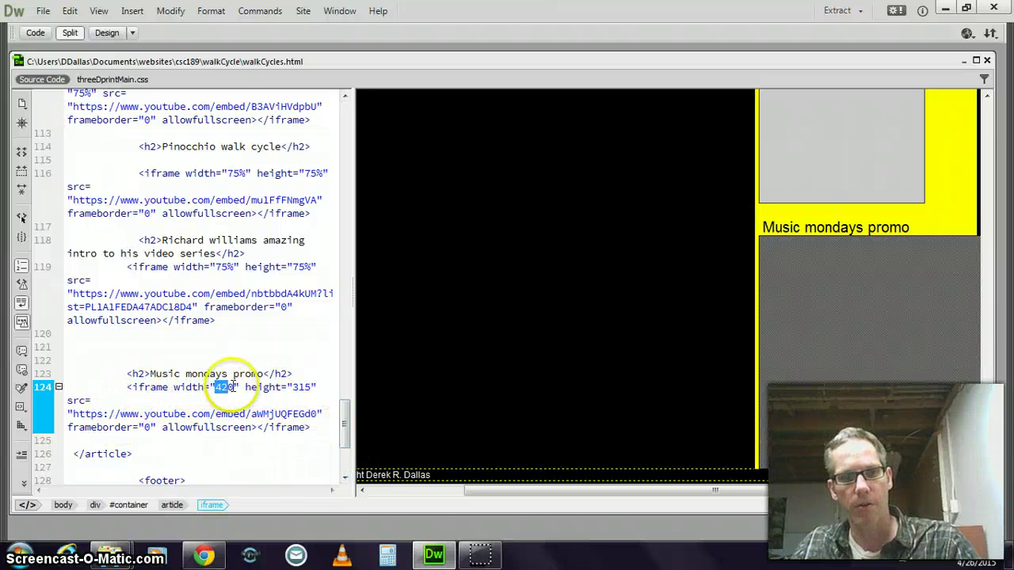
{"action": "double_click", "coordinate": [301, 387]}
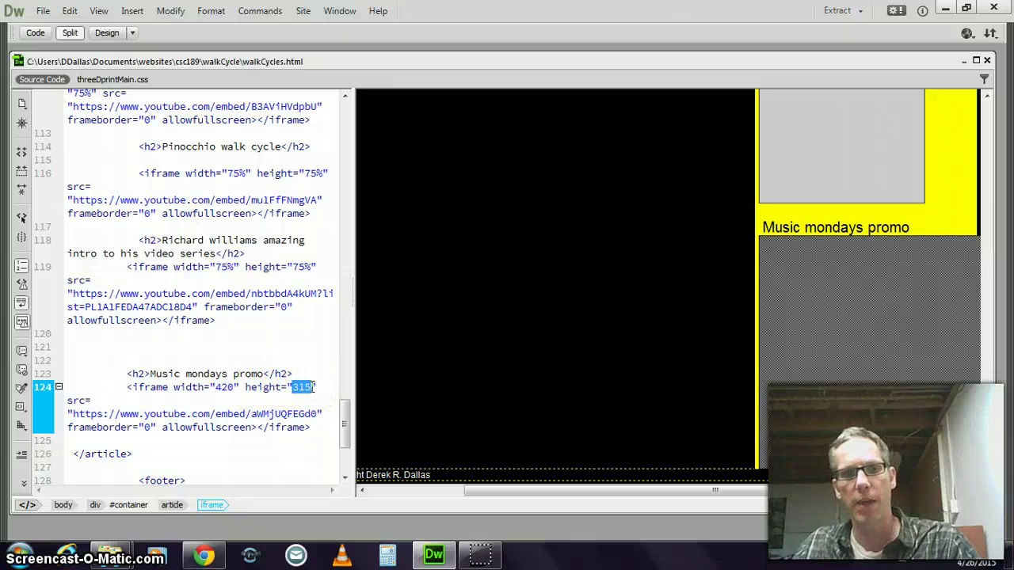
{"action": "left_click", "coordinate": [218, 388]}
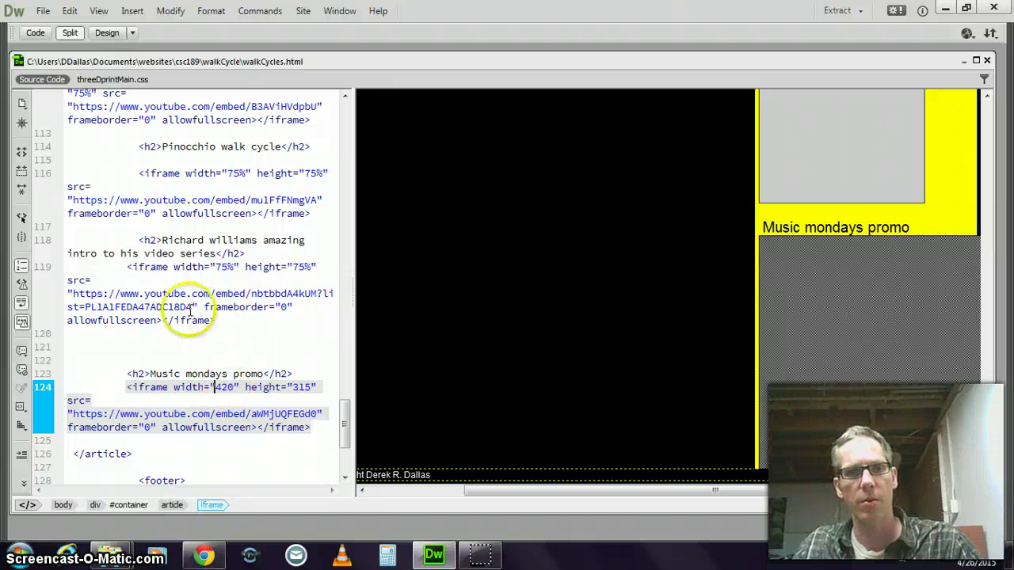
{"action": "left_click", "coordinate": [199, 267]}
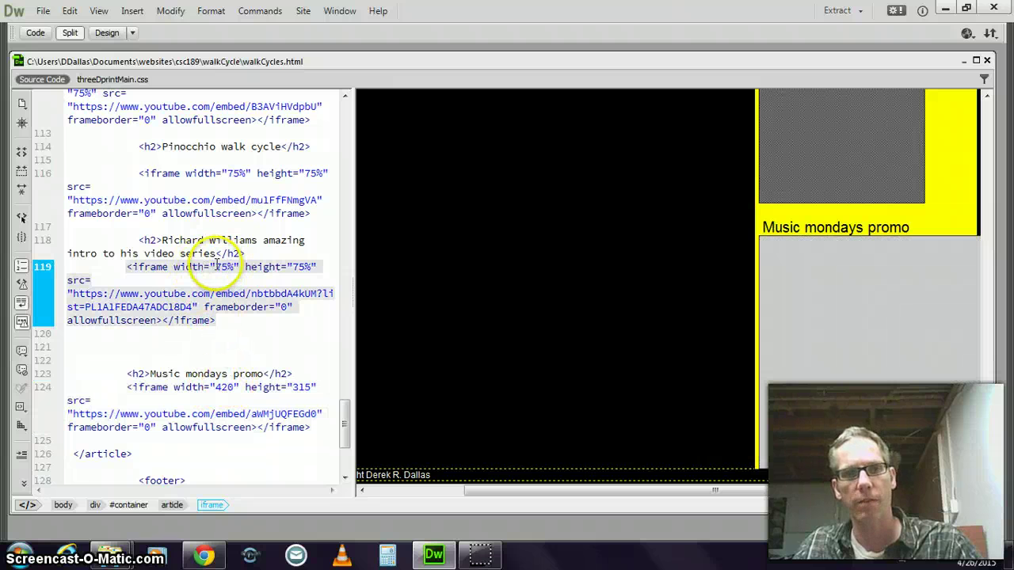
{"action": "left_click_drag", "start_coordinate": [292, 268], "coordinate": [308, 268]}
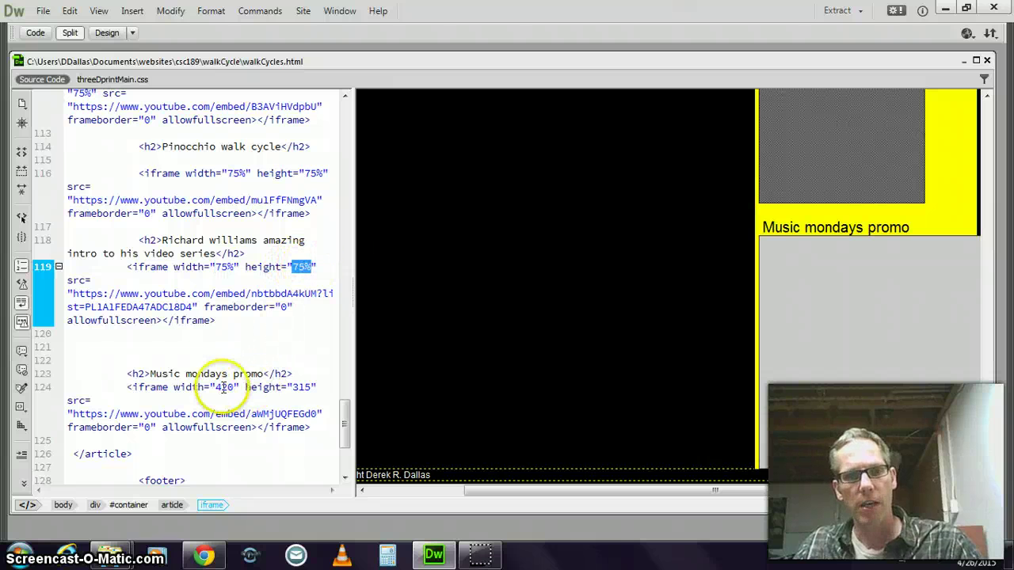
{"action": "left_click_drag", "start_coordinate": [218, 388], "coordinate": [235, 388]}
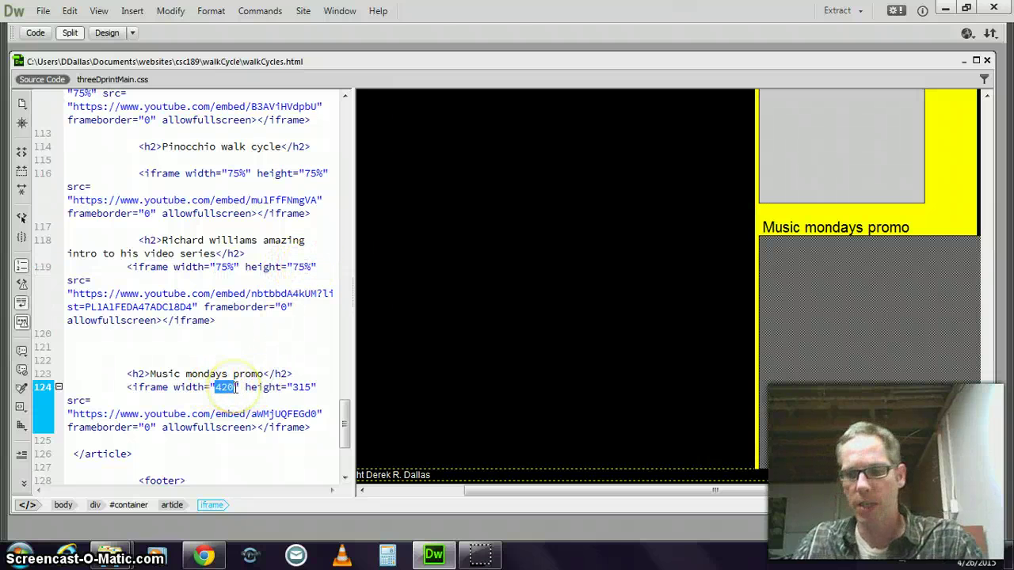
{"action": "type", "text": "75%"}
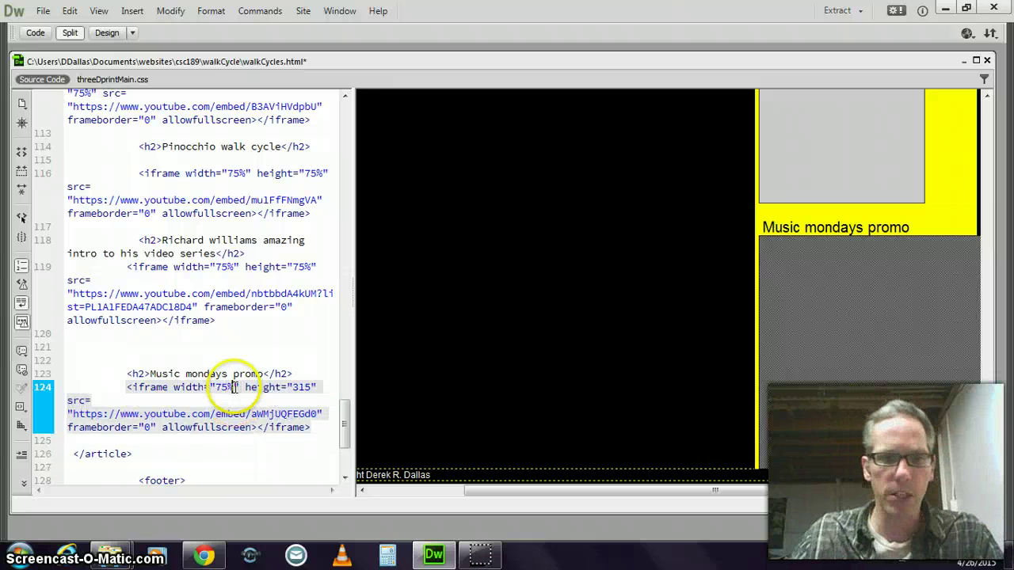
{"action": "left_click_drag", "start_coordinate": [292, 387], "coordinate": [307, 385]}
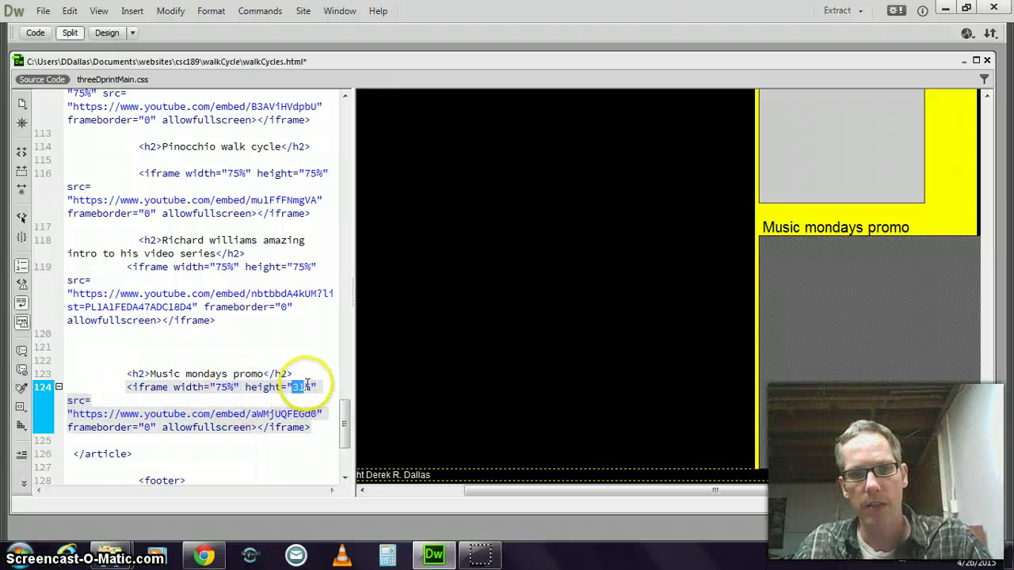
{"action": "type", "text": "75"}
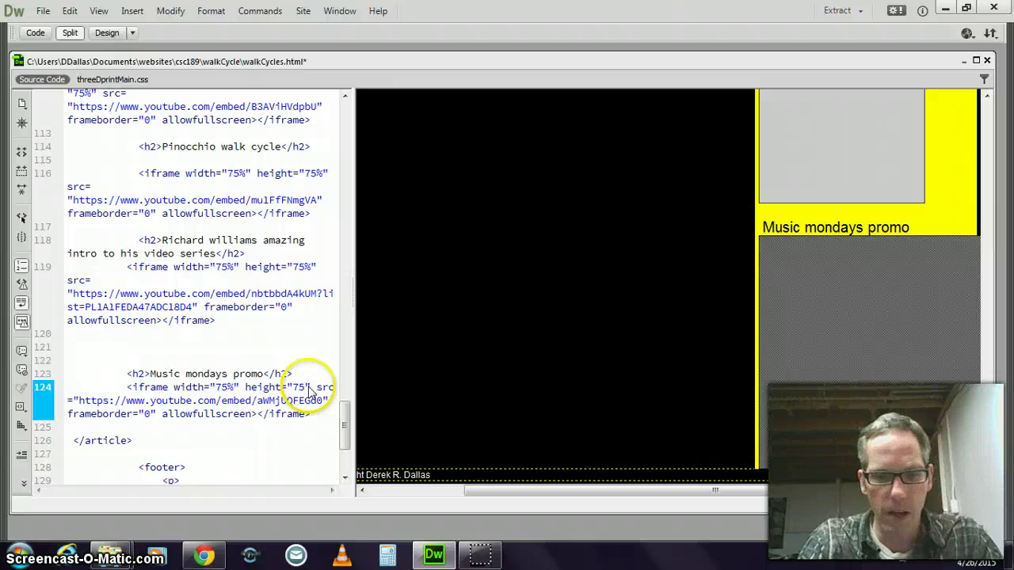
{"action": "type", "text": "%"}
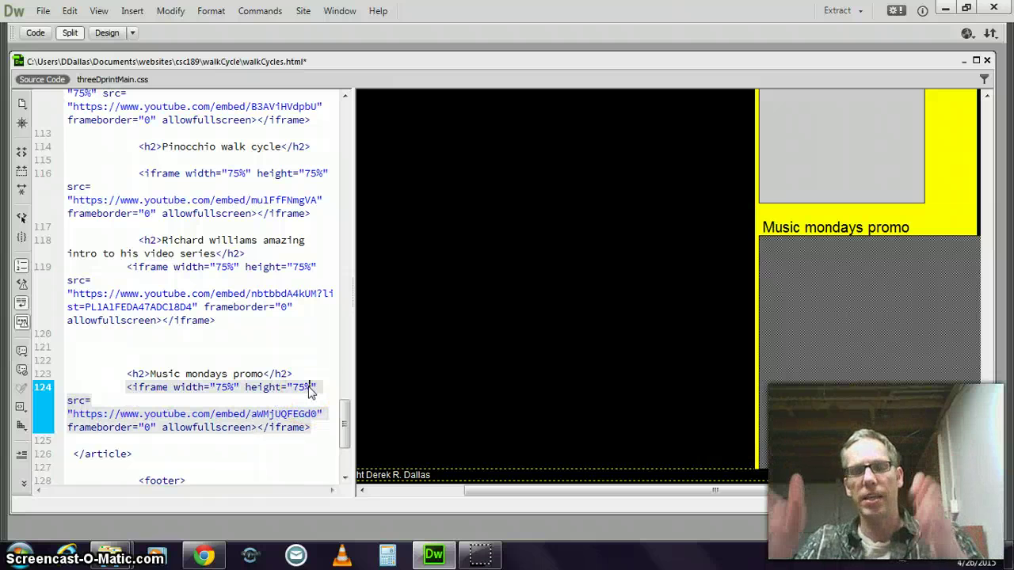
Step: Review the iframe code inside the article, save the page, and reload walkCycles.html in the browser to check the resized promo video
{"action": "left_click_drag", "start_coordinate": [134, 454], "coordinate": [71, 453]}
{"action": "scroll", "coordinate": [170, 392], "scroll_direction": "up", "scroll_amount": 6}
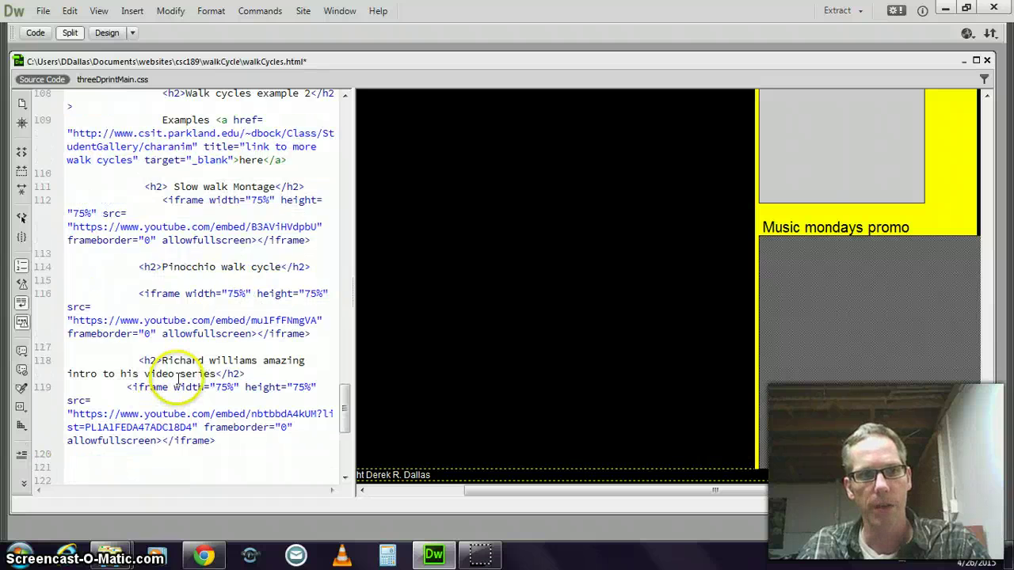
{"action": "scroll", "coordinate": [177, 382], "scroll_direction": "down", "scroll_amount": 5}
{"action": "scroll", "coordinate": [179, 377], "scroll_direction": "down", "scroll_amount": 3}
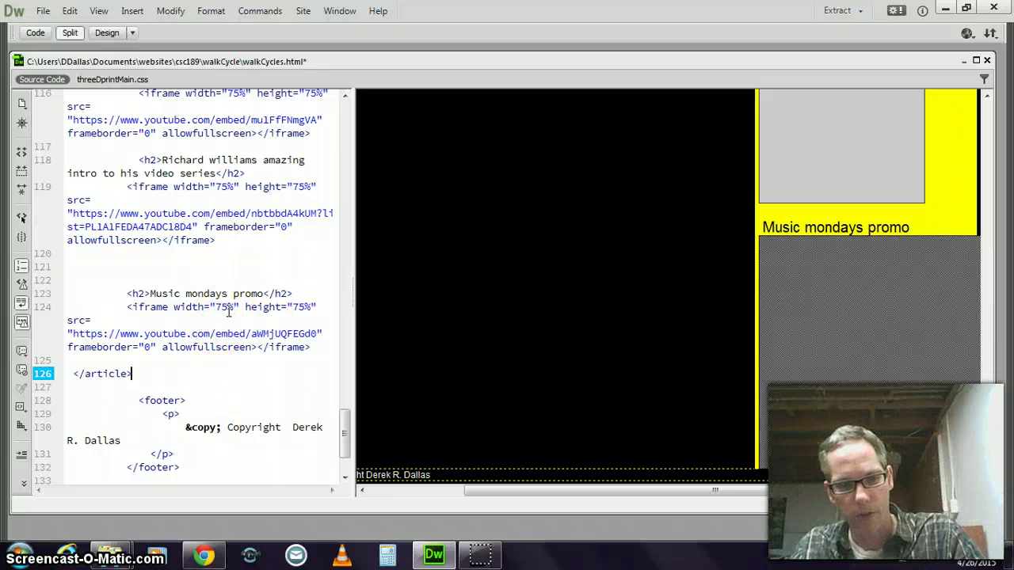
{"action": "left_click", "coordinate": [204, 555]}
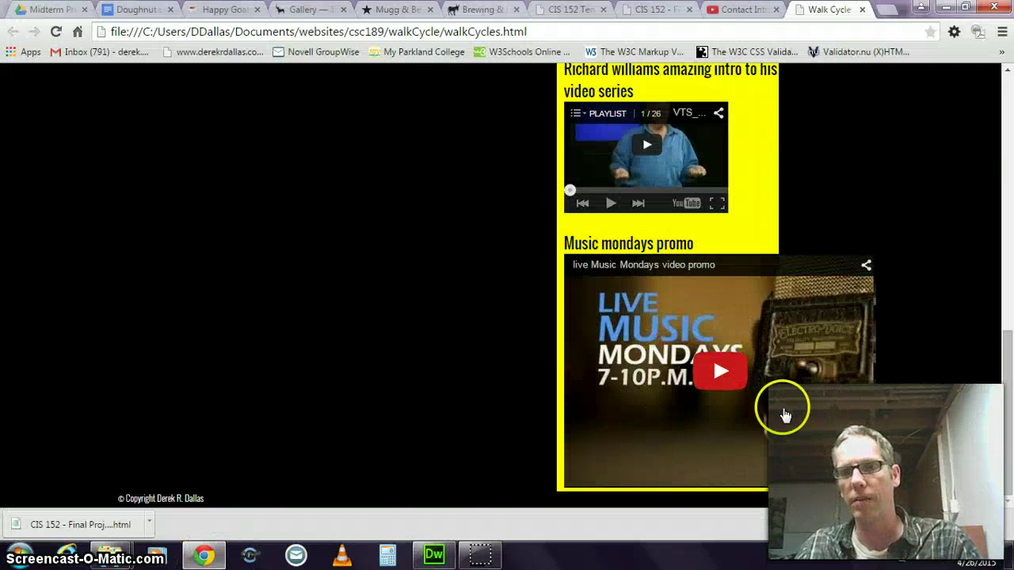
{"action": "left_click", "coordinate": [942, 305]}
{"action": "key", "text": "F5"}
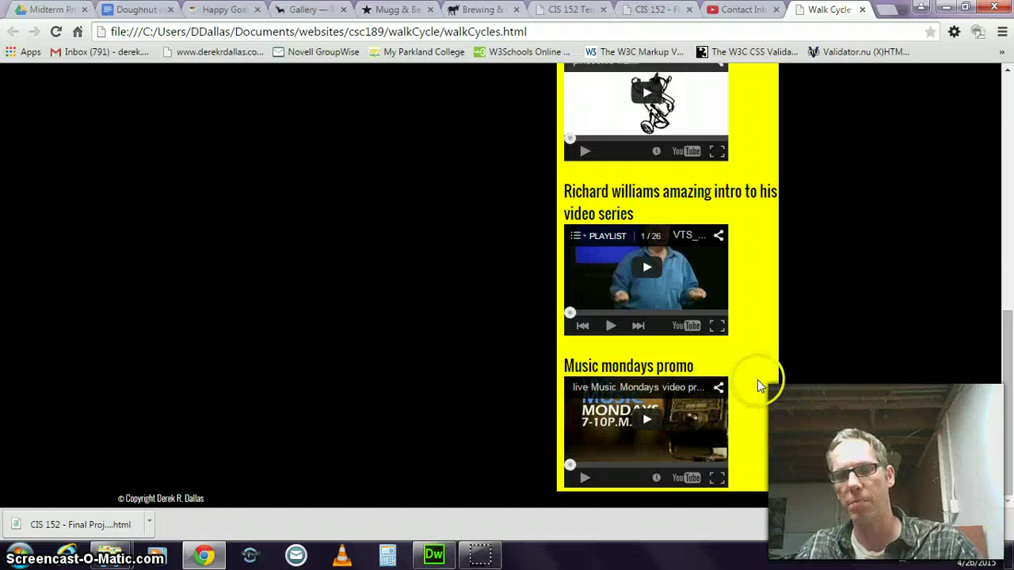
Step: Play the Music mondays promo video, watch it in full screen from the start, return to the page, and pause it
{"action": "left_click", "coordinate": [647, 419]}
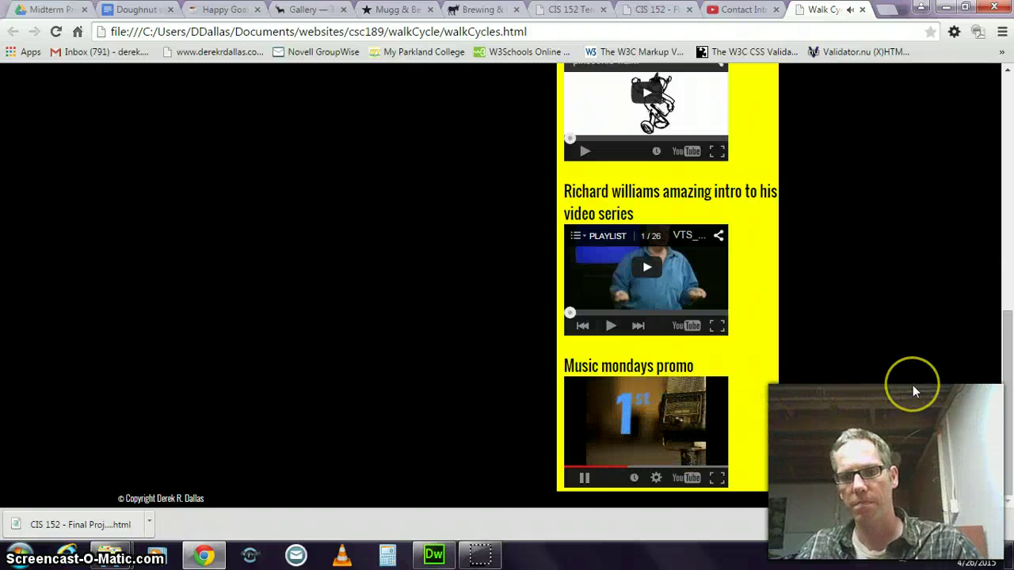
{"action": "left_click", "coordinate": [717, 478]}
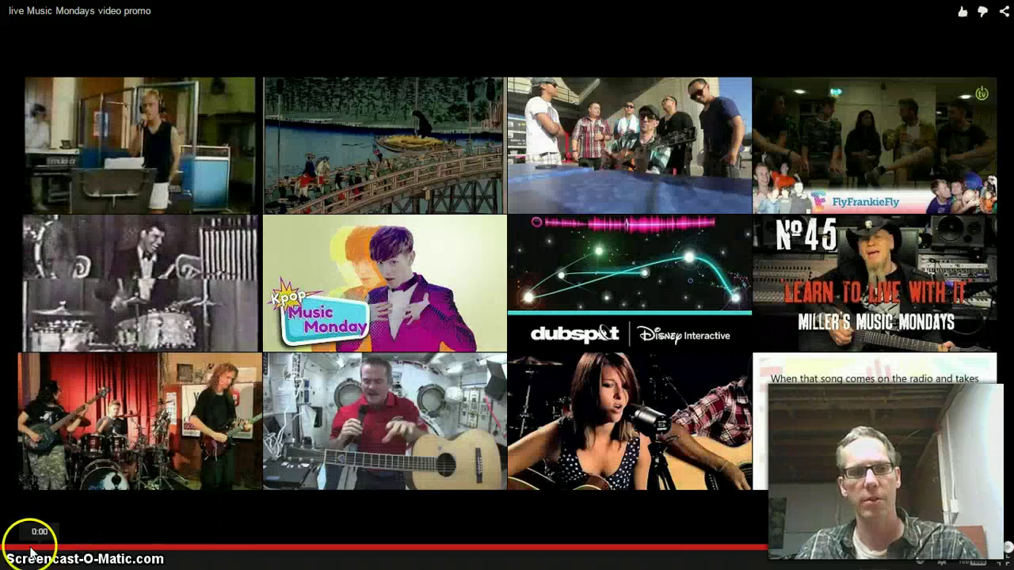
{"action": "left_click", "coordinate": [23, 561]}
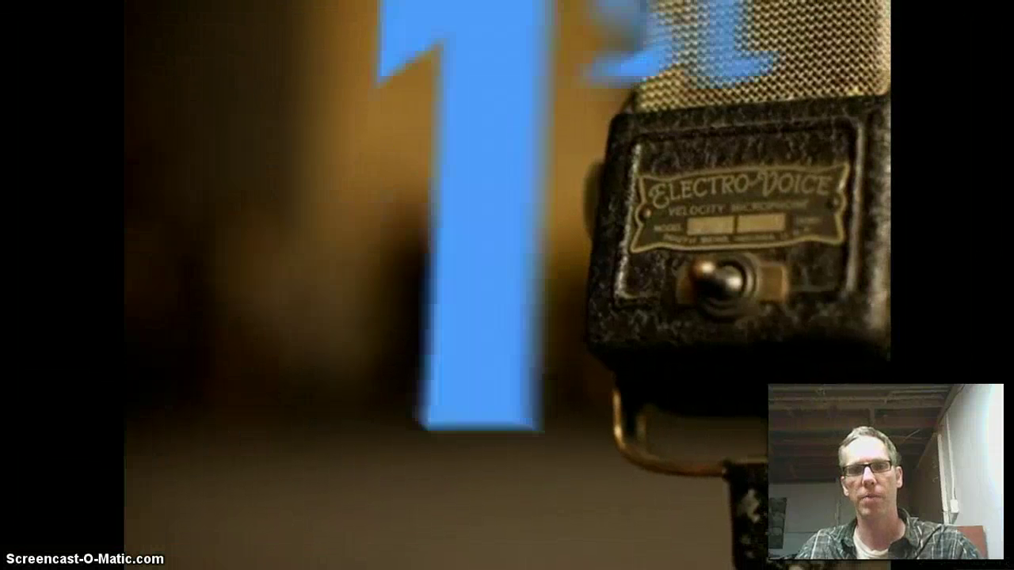
{"action": "key", "text": "Escape"}
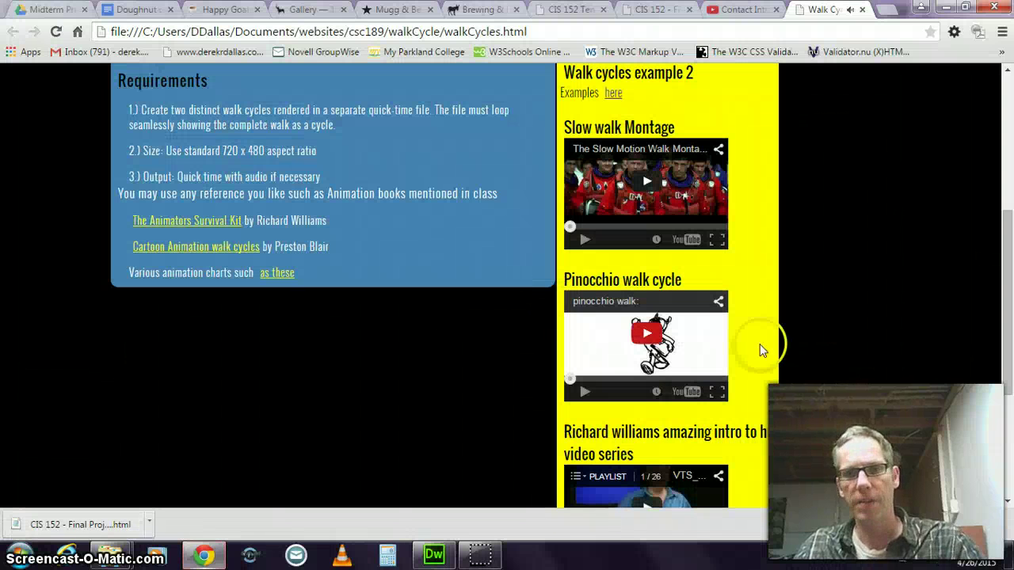
{"action": "left_click", "coordinate": [837, 338]}
{"action": "scroll", "coordinate": [835, 401], "scroll_direction": "down", "scroll_amount": 3}
{"action": "left_click", "coordinate": [686, 409]}
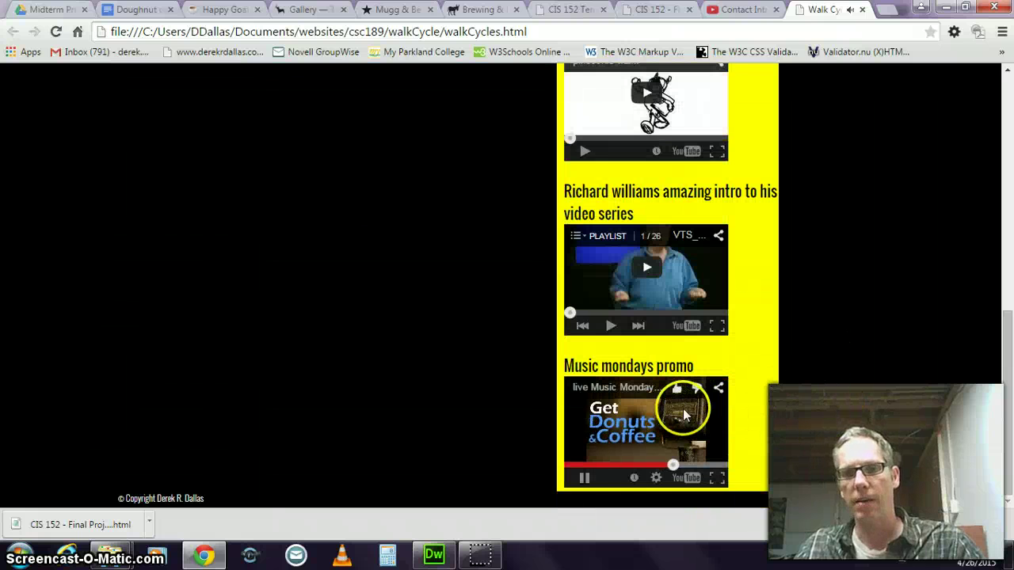
{"action": "left_click", "coordinate": [599, 481]}
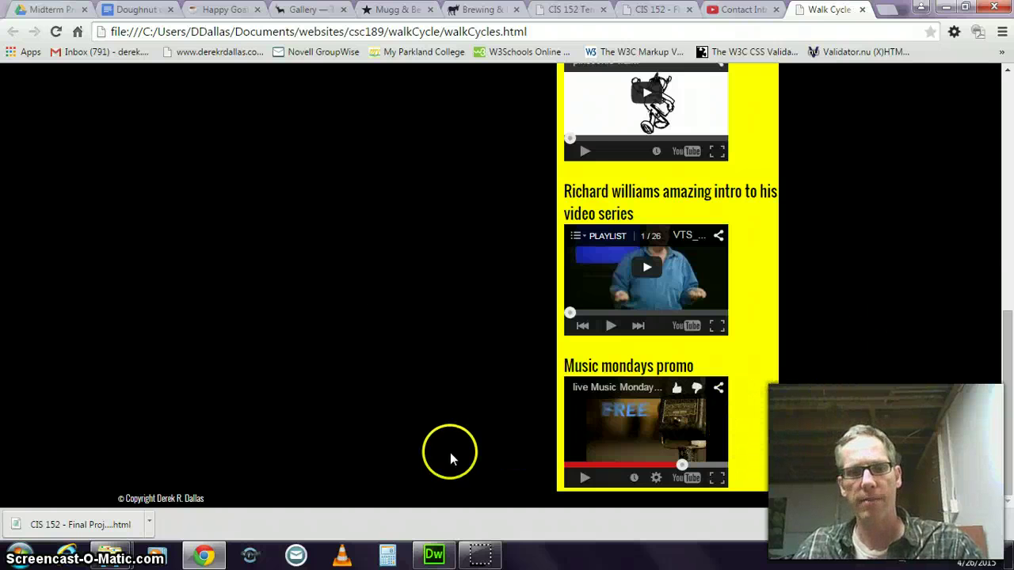
Step: Return to Dreamweaver, add blank lines after the closing article tag, and check the vetsAdSmall.gif file in the vetsAdSmall folder
{"action": "left_click", "coordinate": [438, 555]}
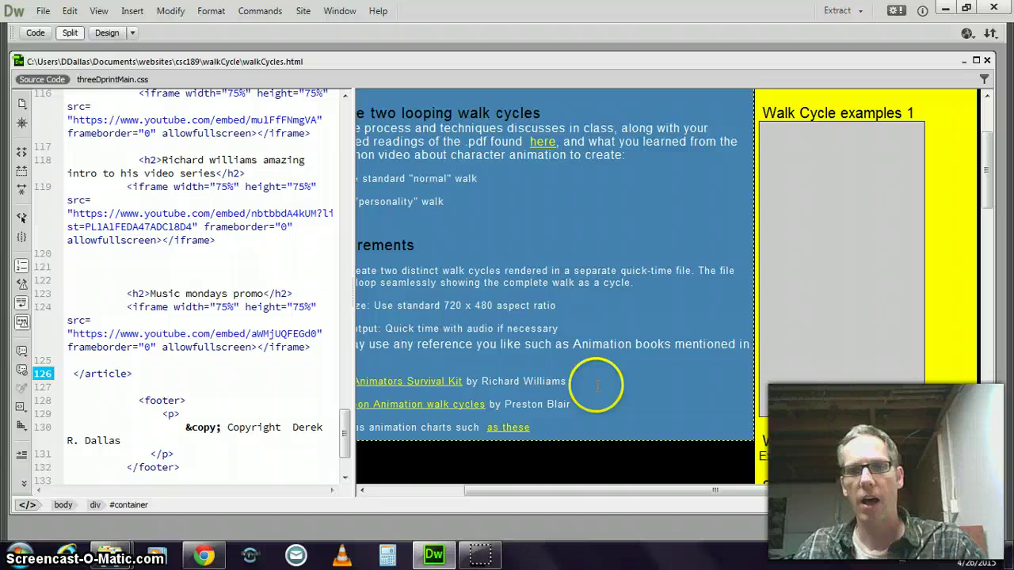
{"action": "left_click", "coordinate": [166, 374]}
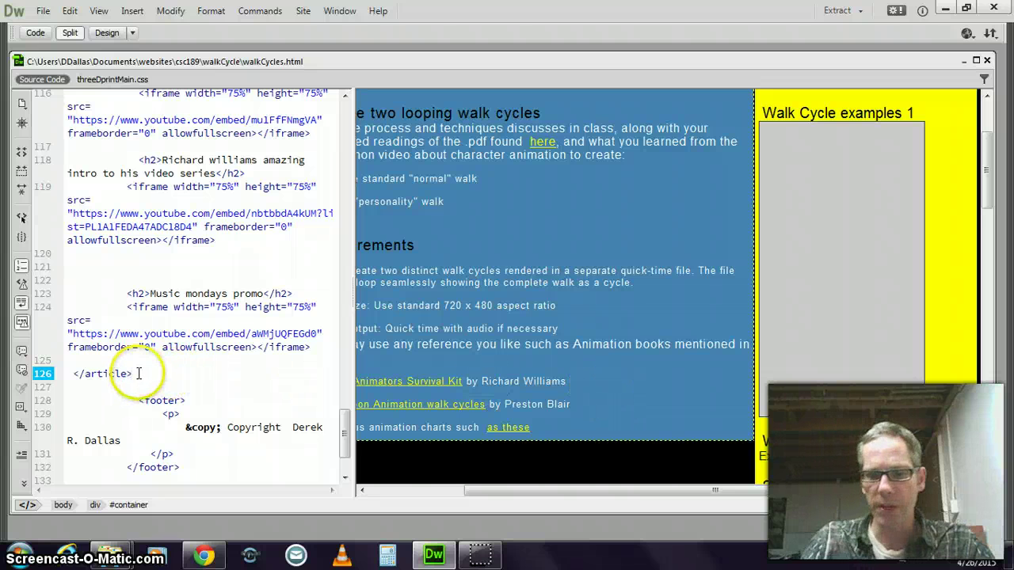
{"action": "key", "text": "Return"}
{"action": "key", "text": "Return"}
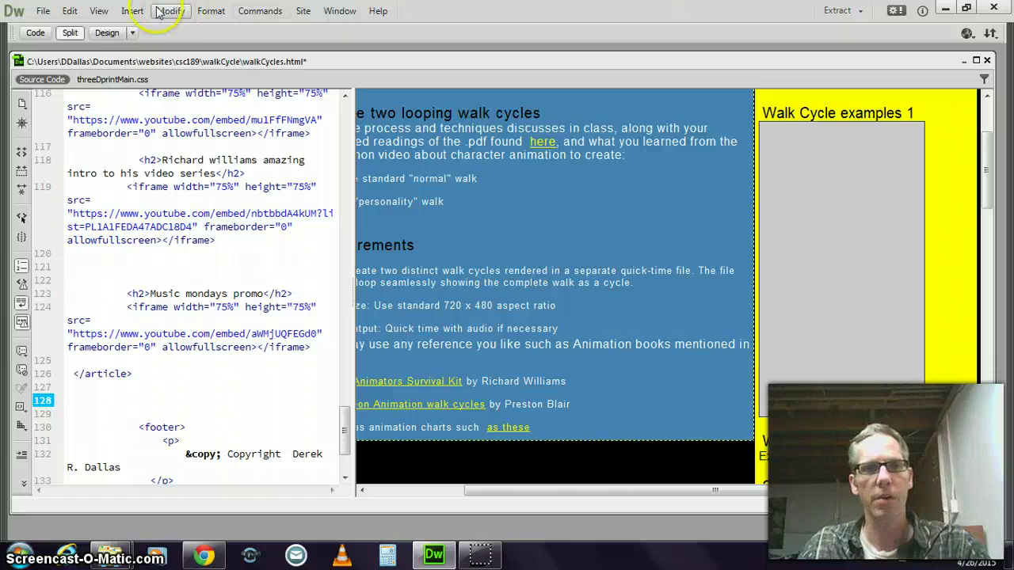
{"action": "mouse_move", "coordinate": [113, 556]}
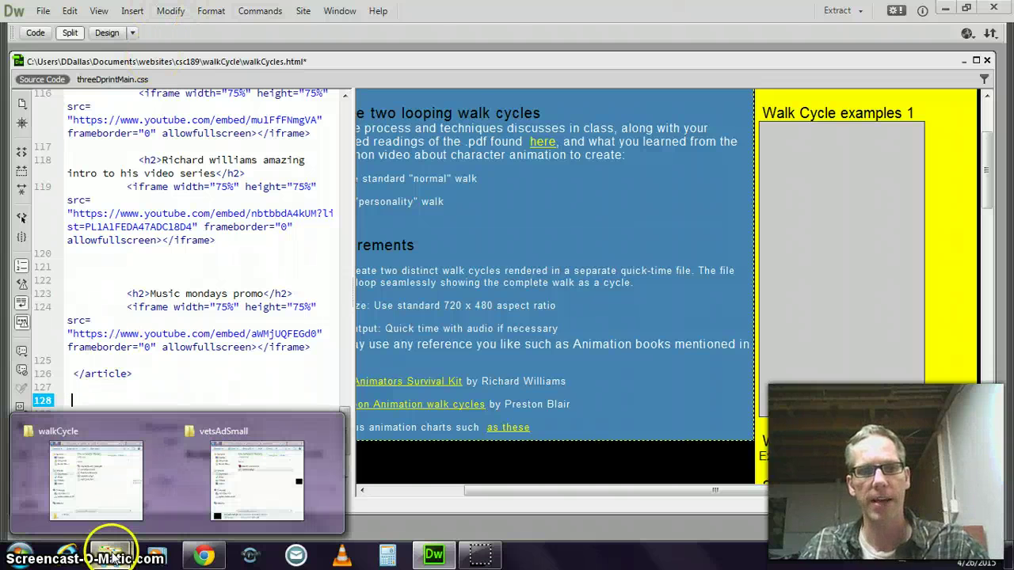
{"action": "left_click", "coordinate": [196, 486]}
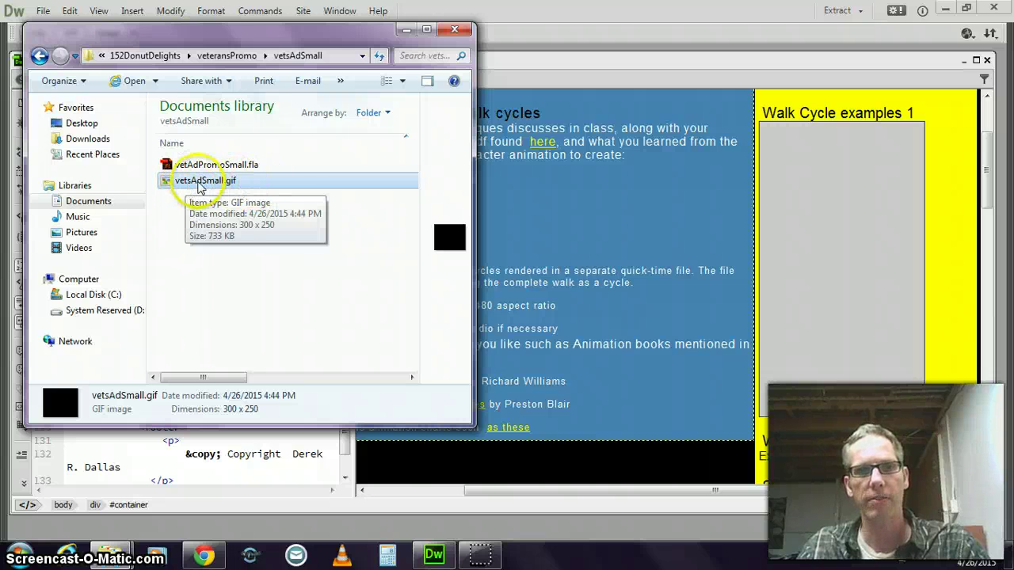
{"action": "left_click", "coordinate": [406, 32]}
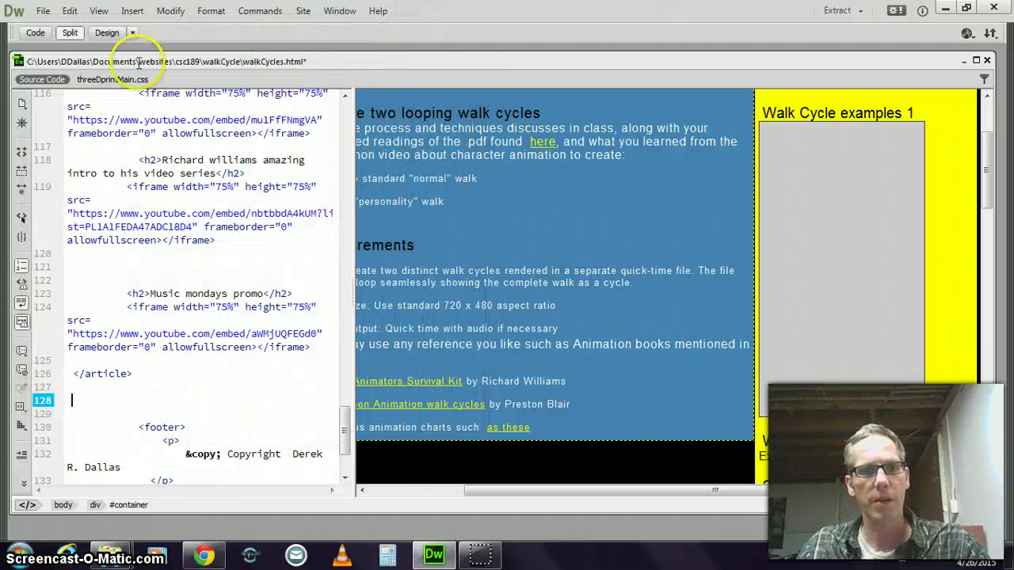
Step: Insert the image vetsAdSmall.gif from the walkCycle folder between the closing article tag and the footer
{"action": "left_click", "coordinate": [131, 12]}
{"action": "mouse_move", "coordinate": [170, 77]}
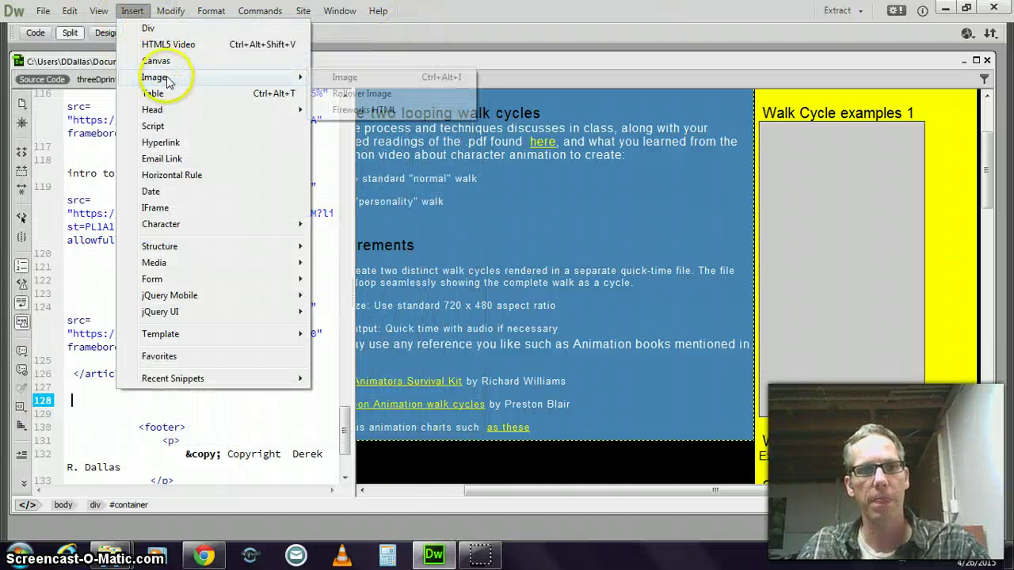
{"action": "left_click", "coordinate": [343, 77]}
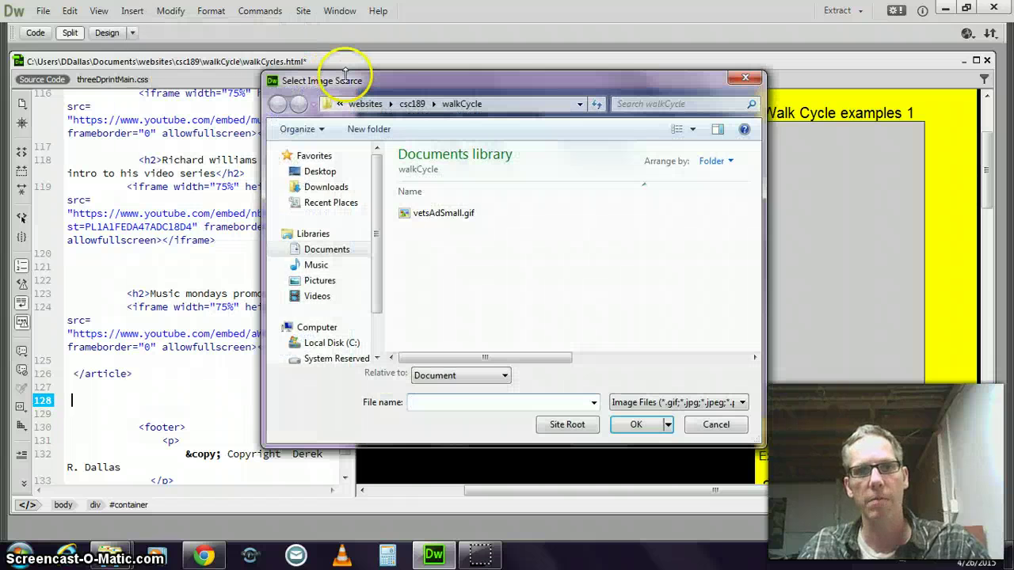
{"action": "left_click", "coordinate": [444, 215]}
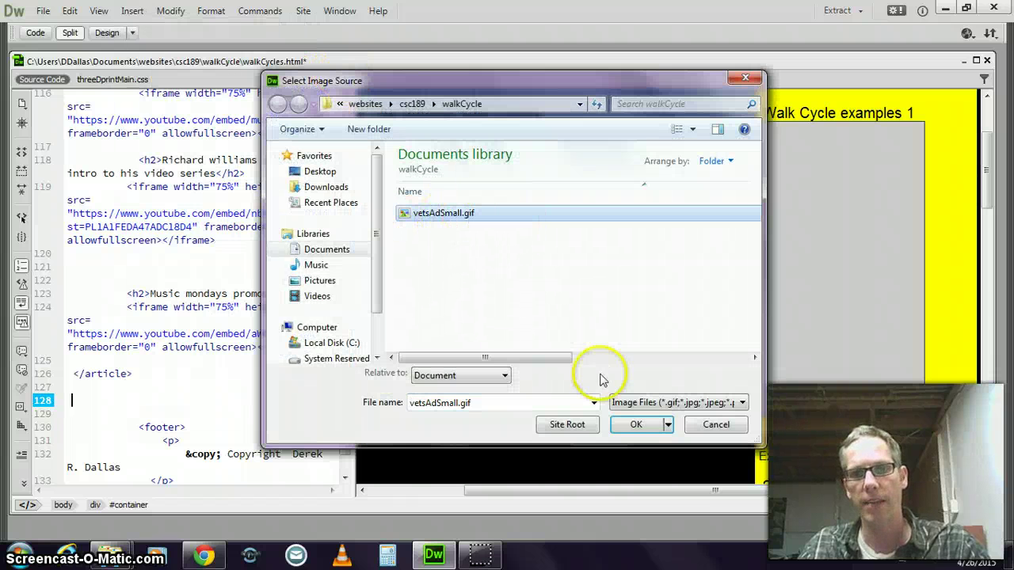
{"action": "left_click", "coordinate": [642, 422]}
{"action": "left_click", "coordinate": [641, 423]}
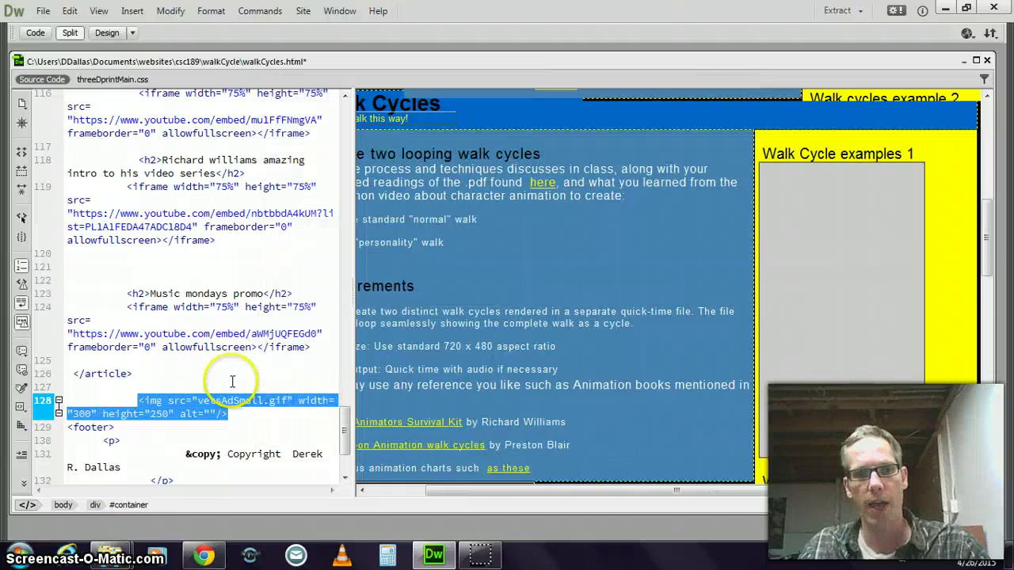
Step: Move the vetsAdSmall.gif image tag inside the article, directly below the Music mondays promo iframe
{"action": "left_click", "coordinate": [237, 415]}
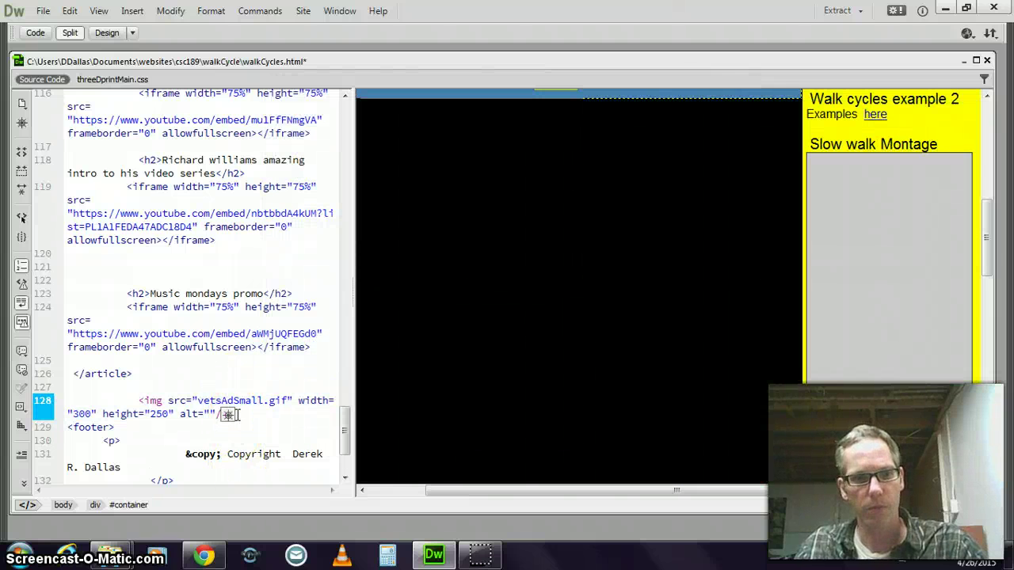
{"action": "left_click_drag", "start_coordinate": [137, 401], "coordinate": [233, 413]}
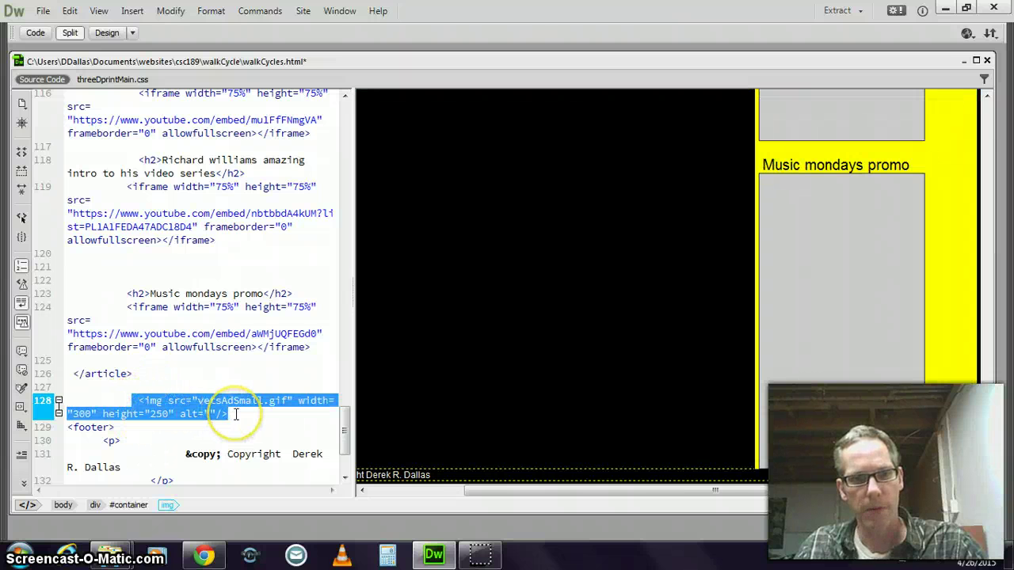
{"action": "key", "text": "ctrl+x"}
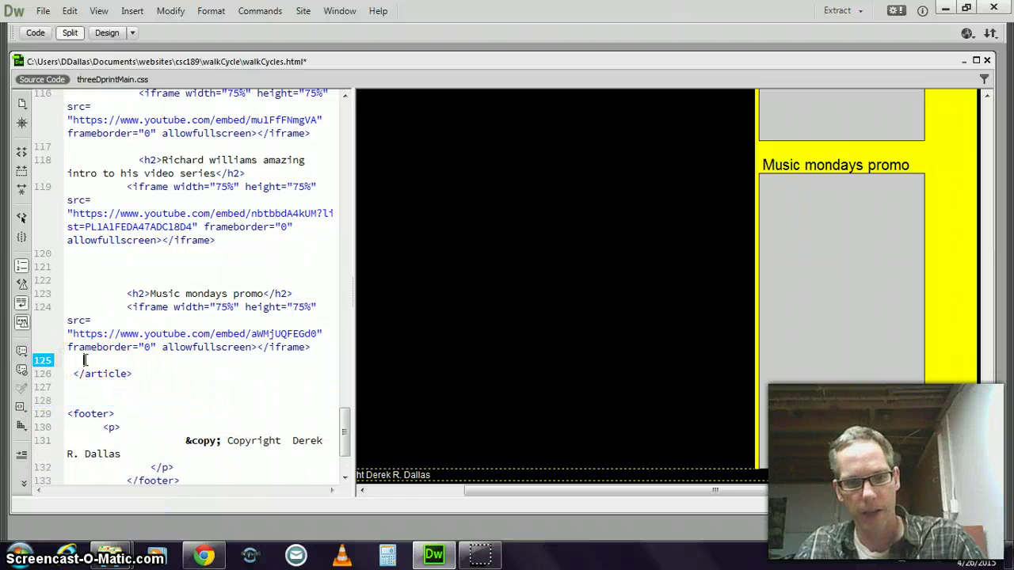
{"action": "key", "text": "ctrl+v"}
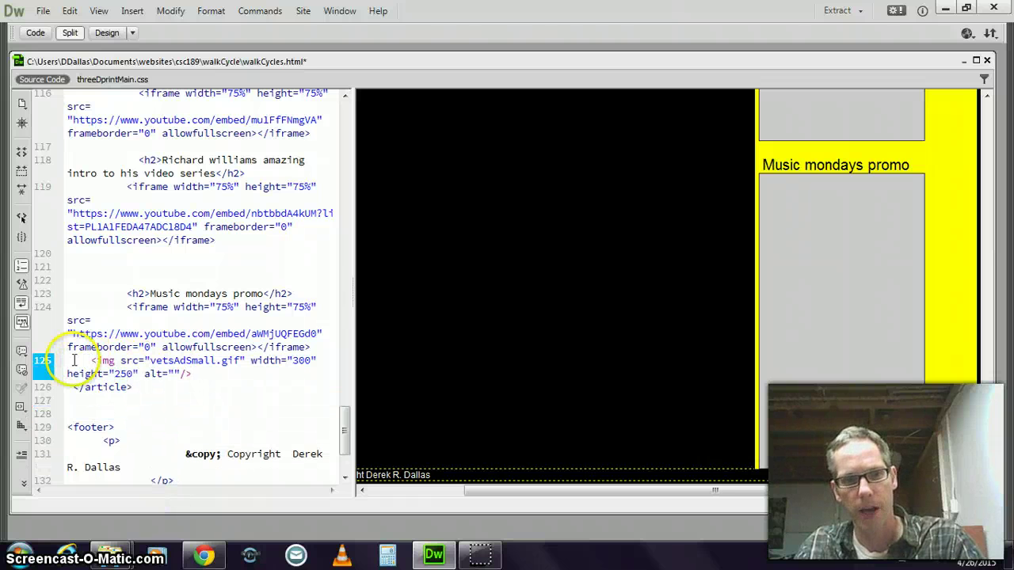
Step: Add a blank line above the vetsAdSmall.gif image tag, save, then switch to Chrome and reload the Walk Cycle page to check the ad
{"action": "key", "text": "Return"}
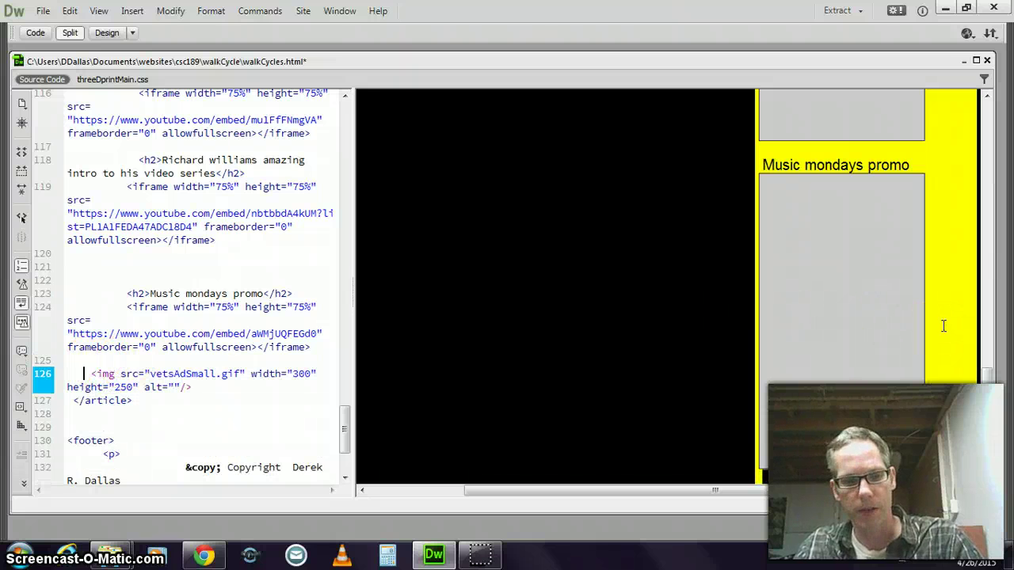
{"action": "left_click", "coordinate": [883, 385]}
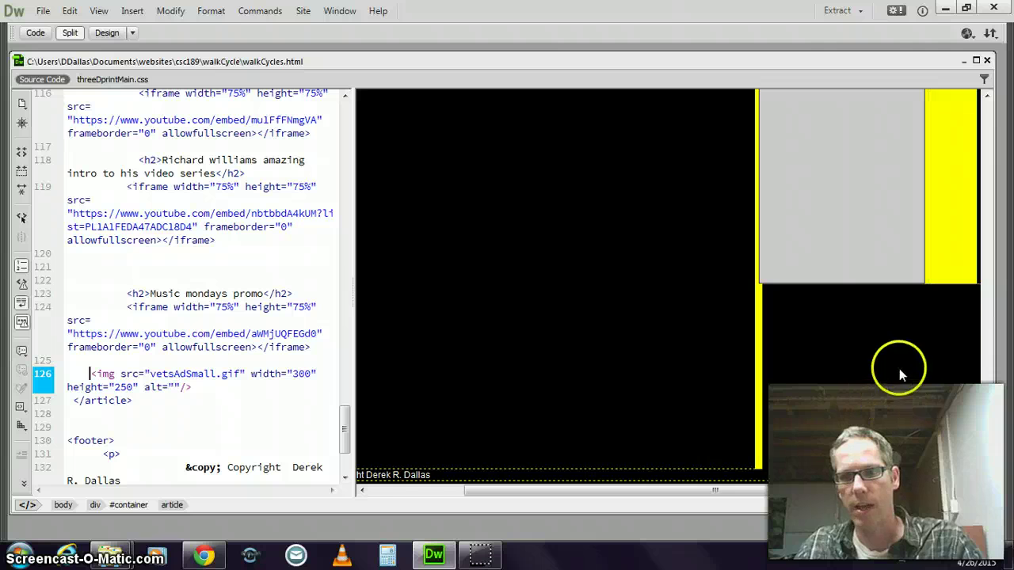
{"action": "left_click", "coordinate": [203, 554]}
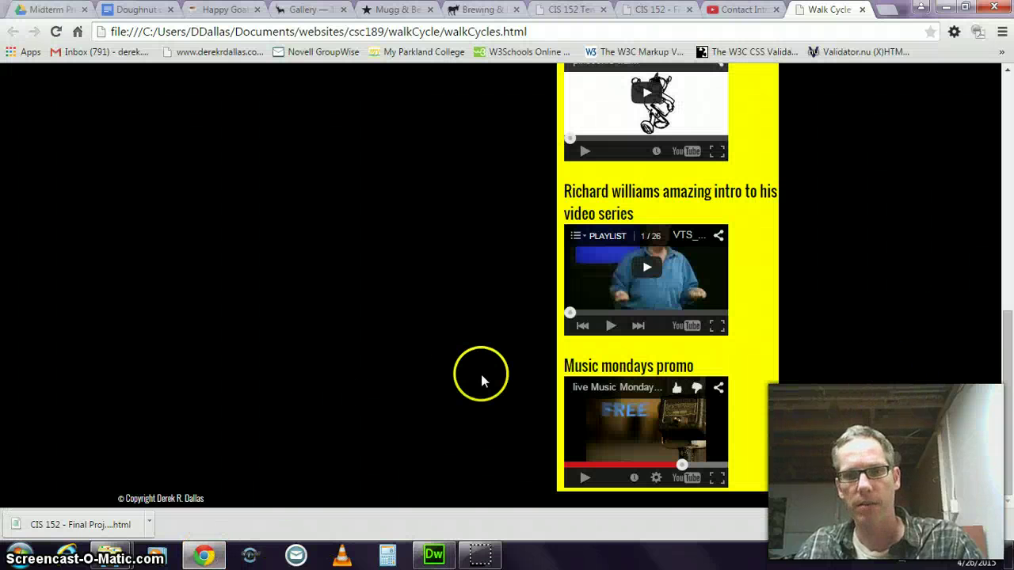
{"action": "key", "text": "F5"}
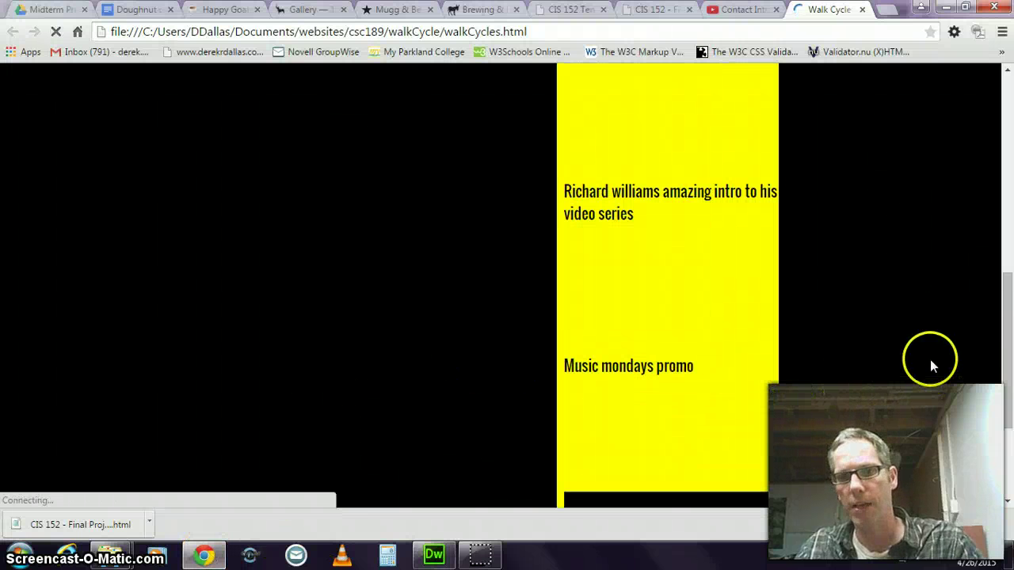
{"action": "scroll", "coordinate": [865, 318], "scroll_direction": "down", "scroll_amount": 3}
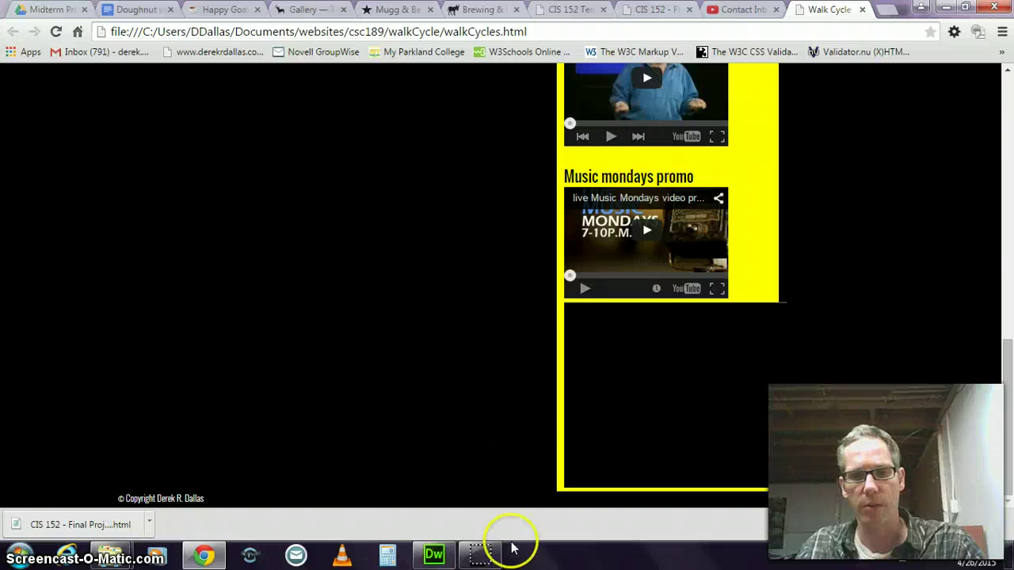
Step: Return to Dreamweaver and set the width of the vetsAdSmall.gif image to 240
{"action": "left_click", "coordinate": [434, 557]}
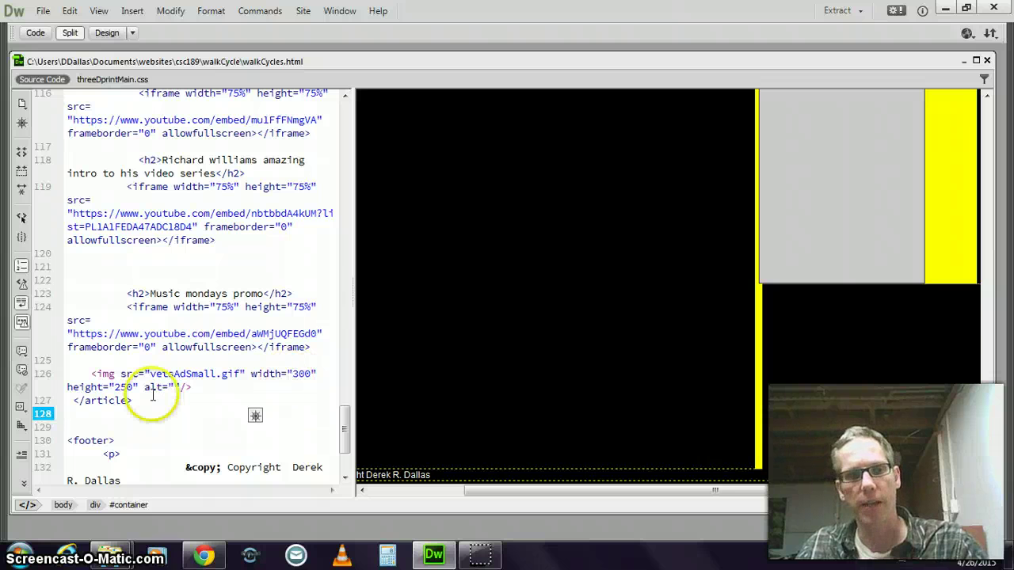
{"action": "left_click_drag", "start_coordinate": [114, 386], "coordinate": [125, 386]}
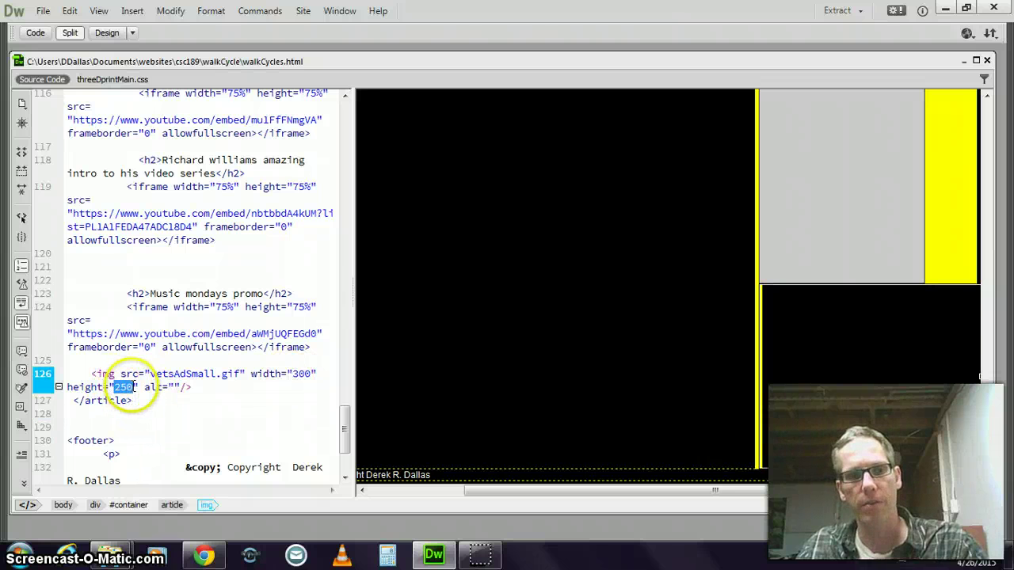
{"action": "left_click", "coordinate": [298, 373]}
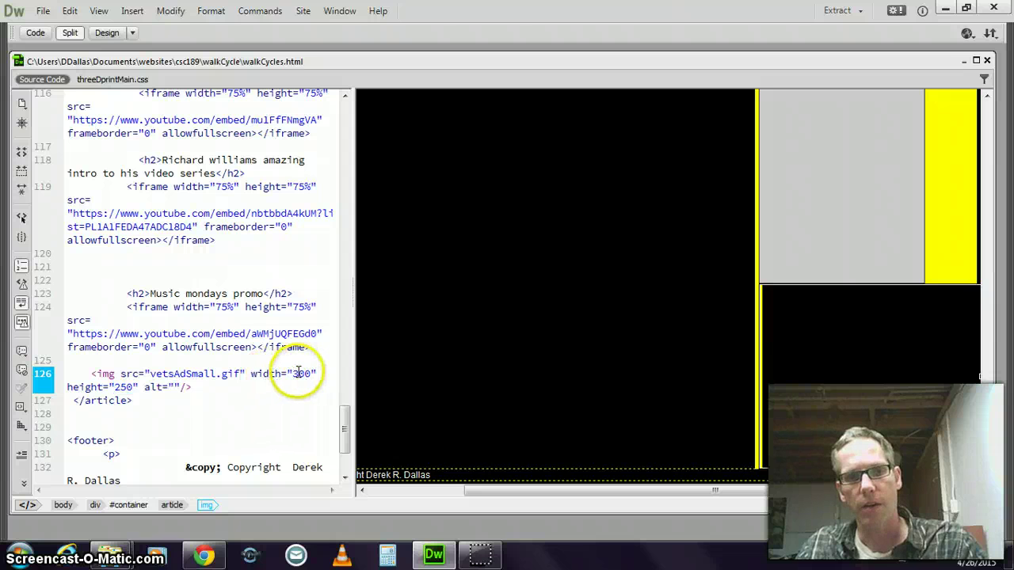
{"action": "double_click", "coordinate": [299, 374]}
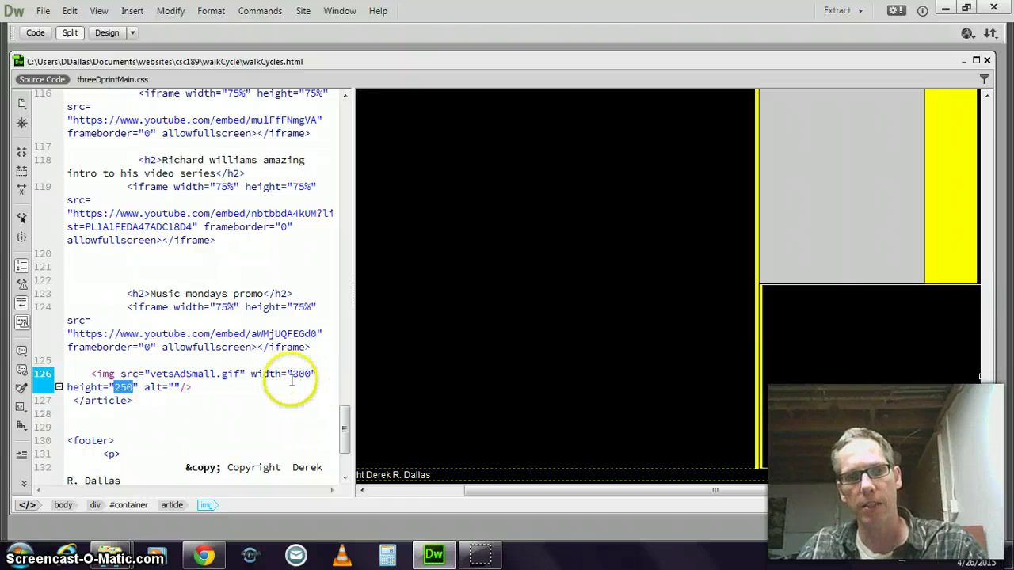
{"action": "left_click", "coordinate": [230, 389]}
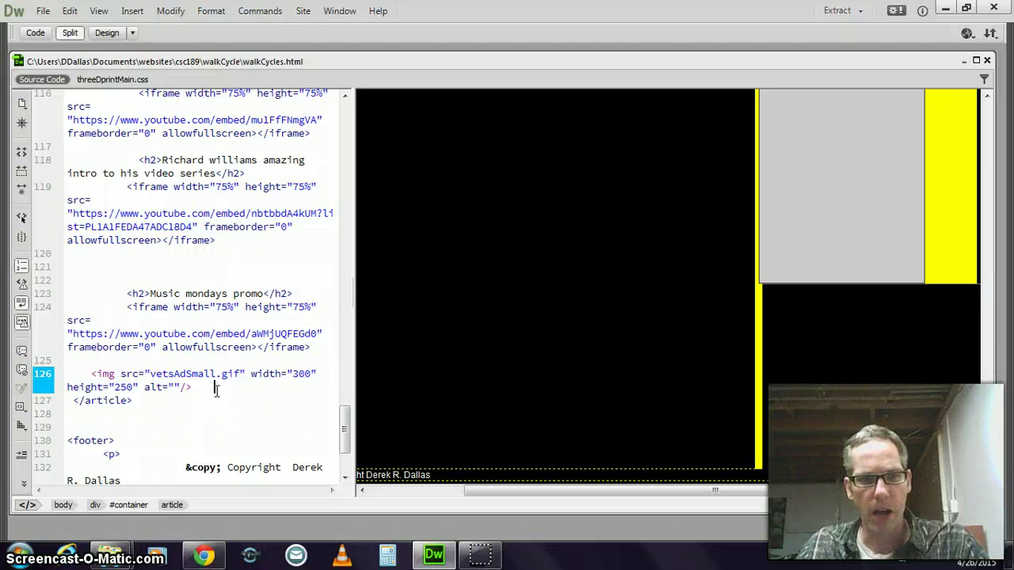
{"action": "left_click", "coordinate": [256, 383]}
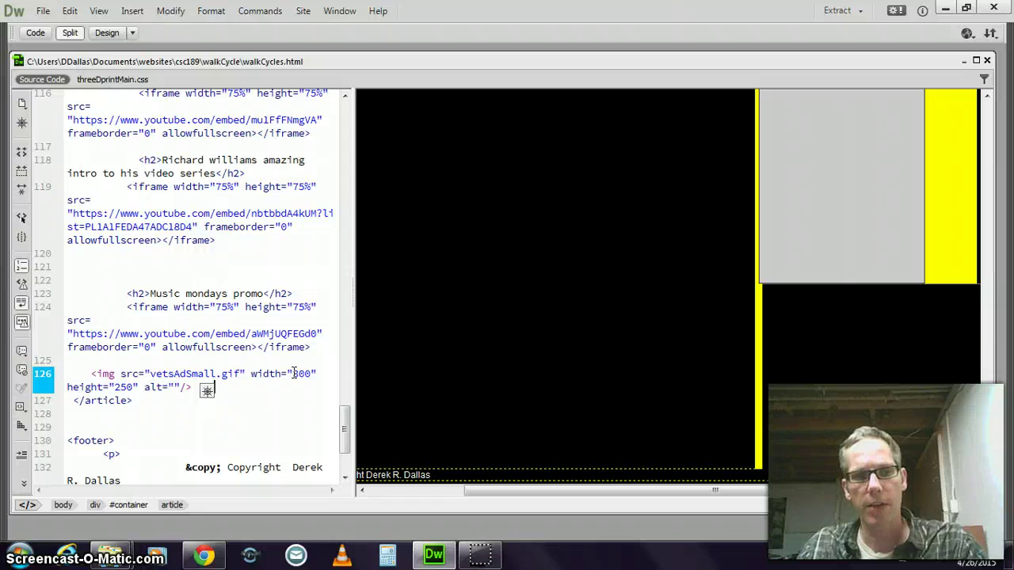
{"action": "left_click", "coordinate": [294, 373]}
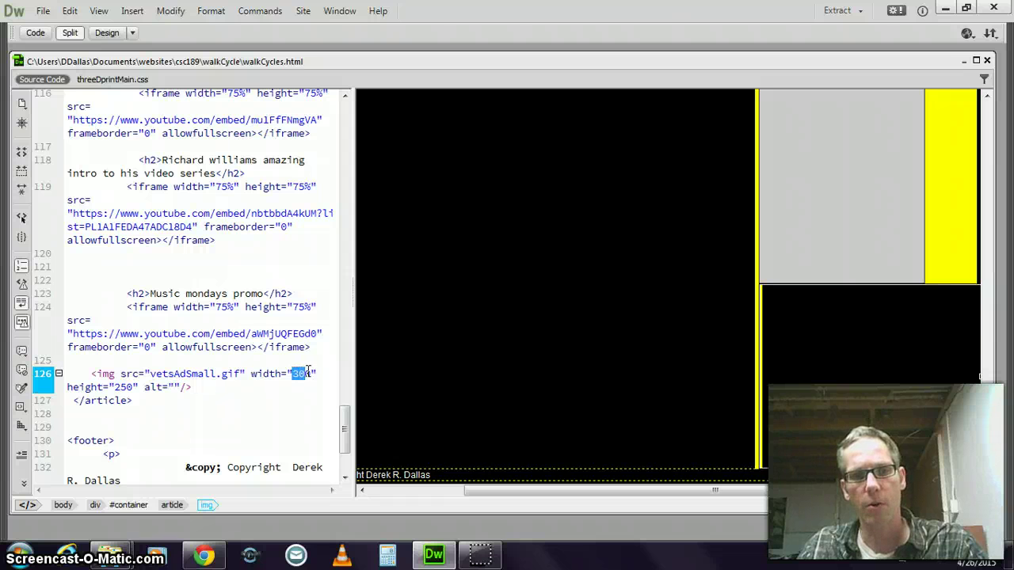
{"action": "double_click", "coordinate": [301, 374]}
{"action": "type", "text": "24"}
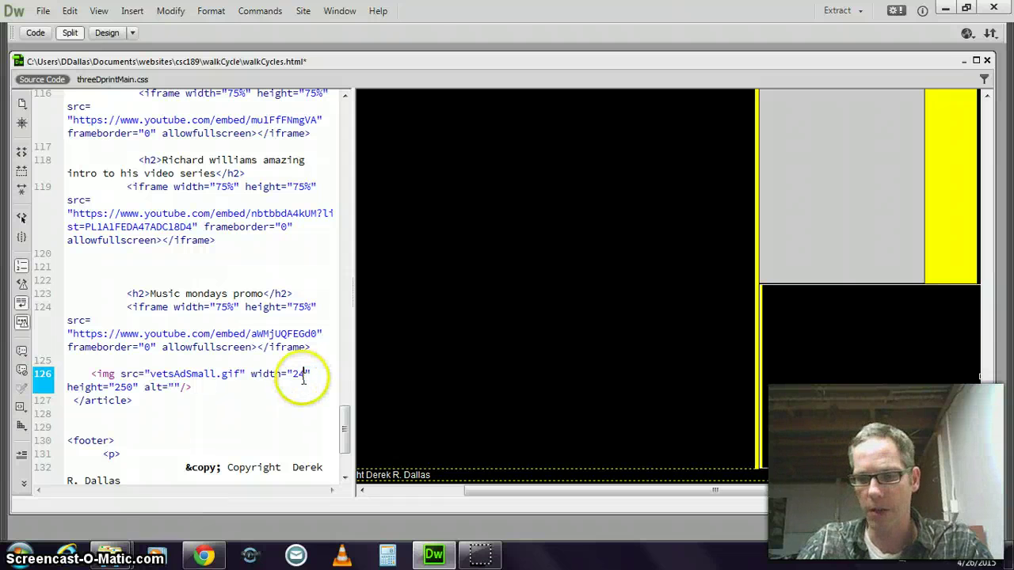
Step: Set the height of the vetsAdSmall.gif image to 200 and save walkCycles.html
{"action": "left_click", "coordinate": [115, 387]}
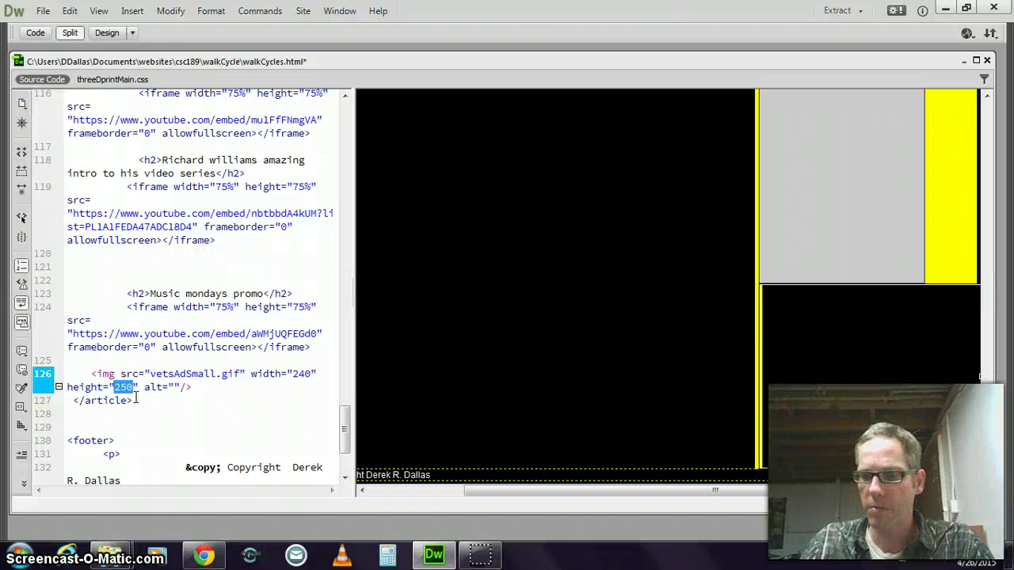
{"action": "type", "text": "200"}
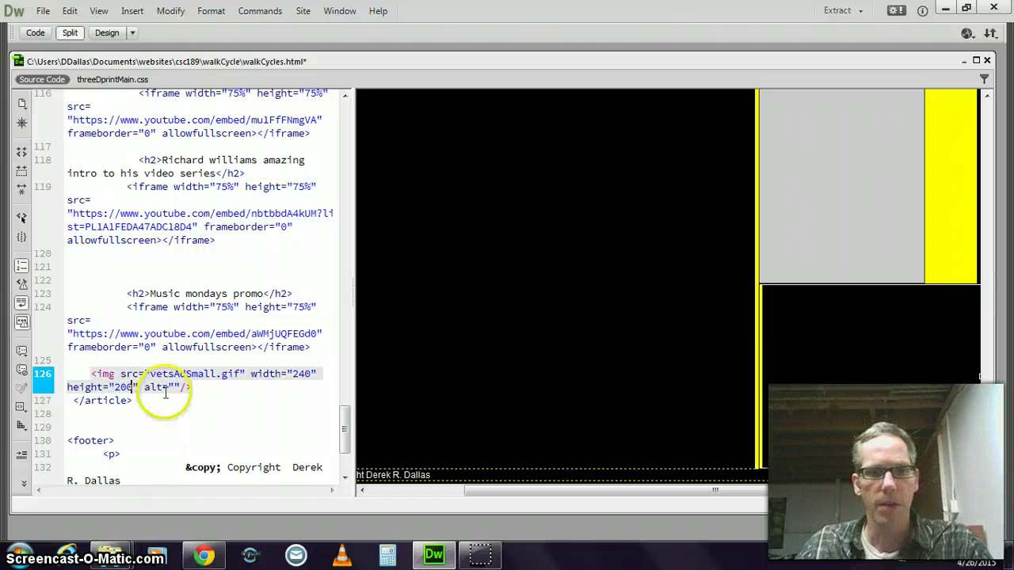
{"action": "left_click", "coordinate": [801, 390]}
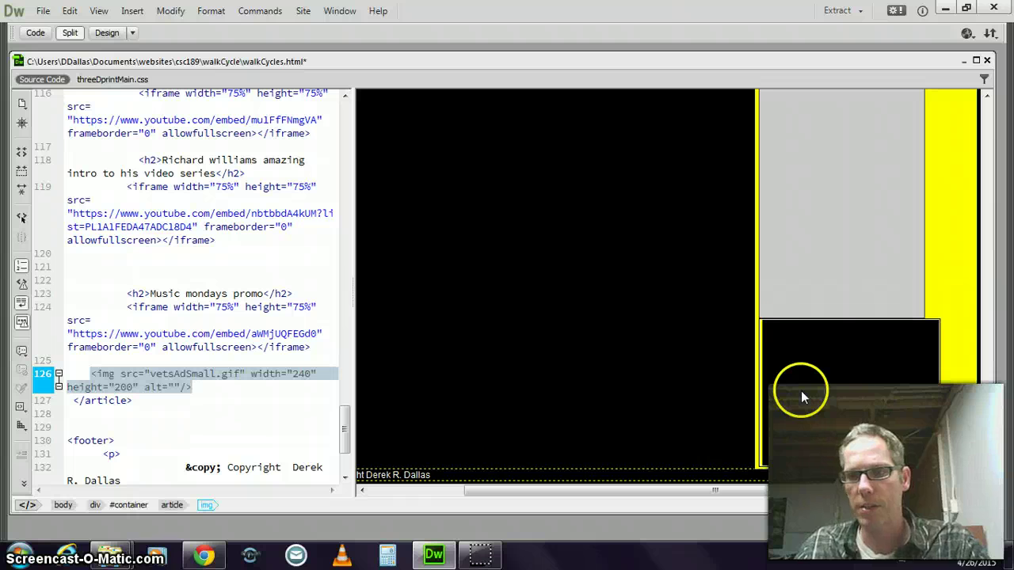
{"action": "left_click", "coordinate": [186, 354]}
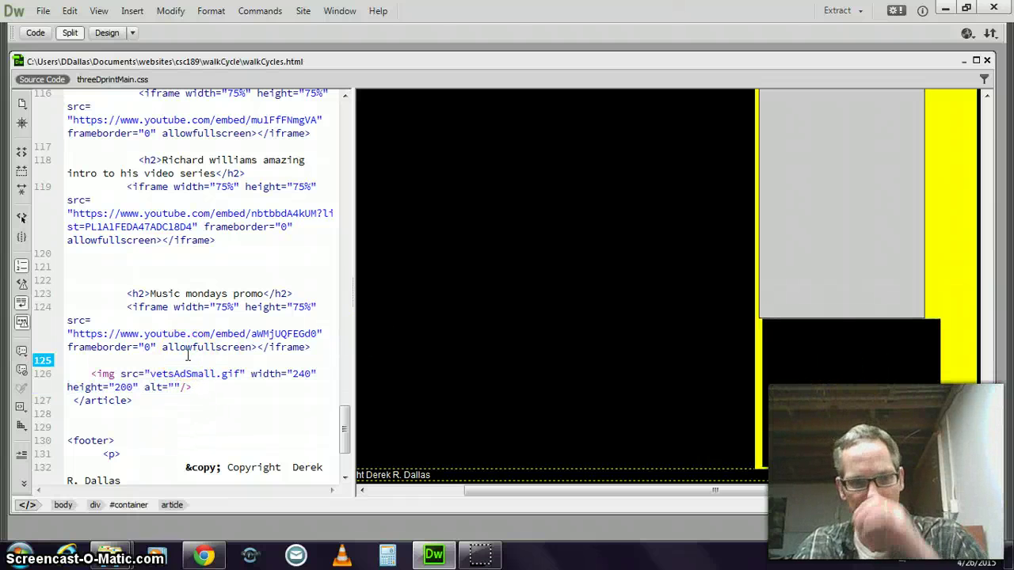
Step: Switch to Chrome, reload the Walk Cycle page, and check how the resized Veterans ad fits below the Music mondays promo video
{"action": "left_click", "coordinate": [204, 555]}
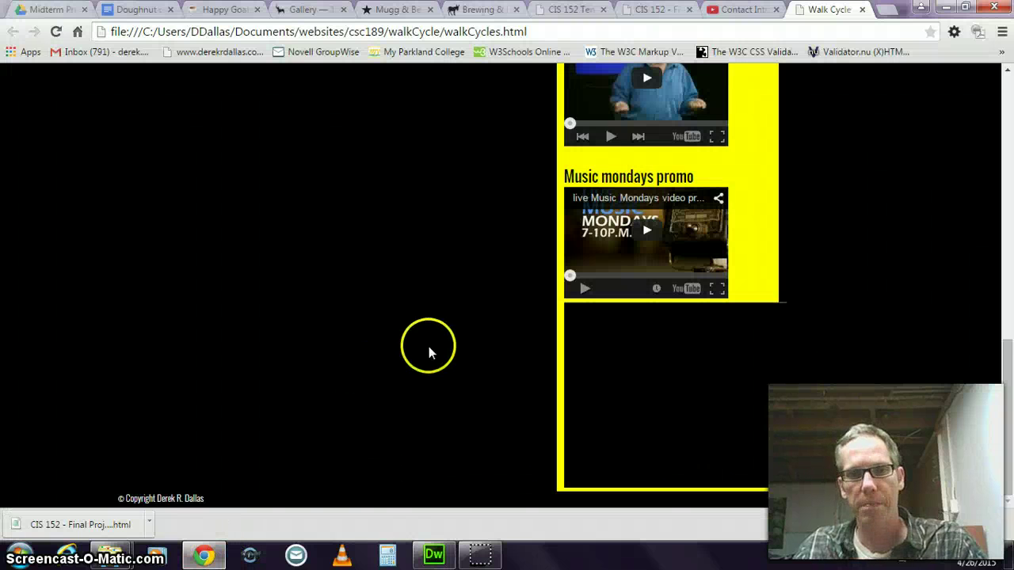
{"action": "left_click", "coordinate": [55, 32]}
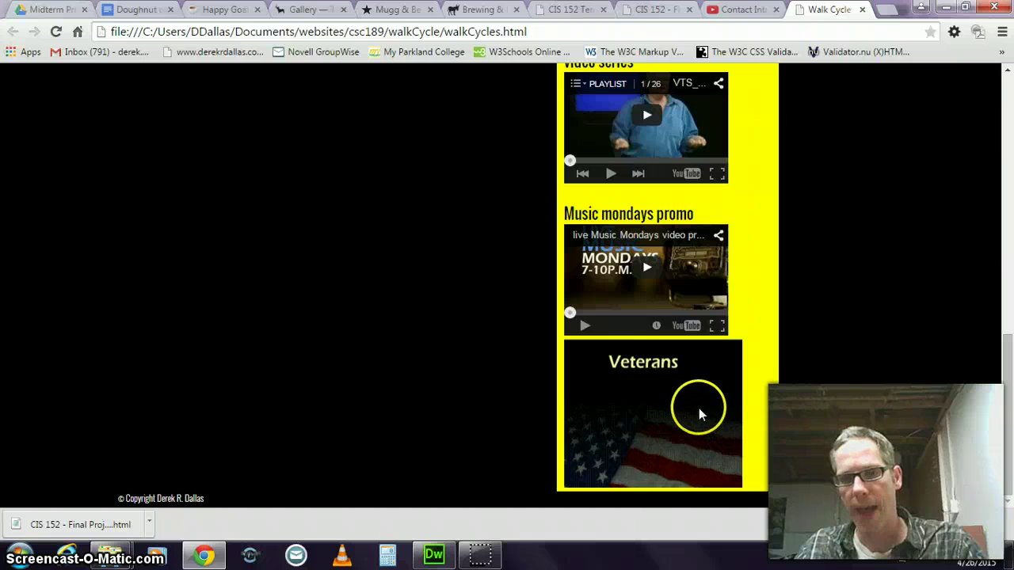
{"action": "scroll", "coordinate": [879, 411], "scroll_direction": "up", "scroll_amount": 1}
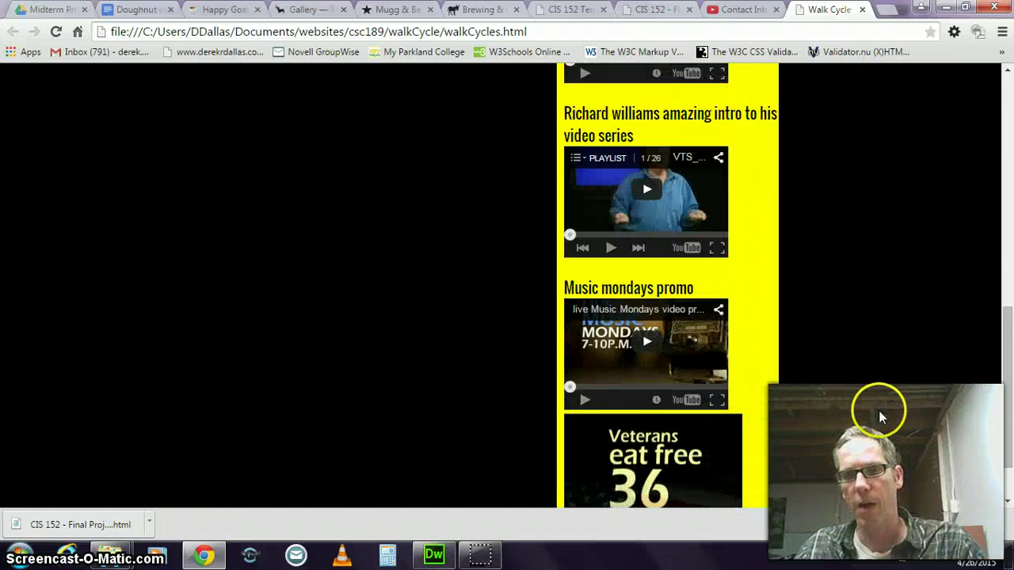
{"action": "scroll", "coordinate": [879, 411], "scroll_direction": "up", "scroll_amount": 1}
{"action": "scroll", "coordinate": [880, 409], "scroll_direction": "down", "scroll_amount": 2}
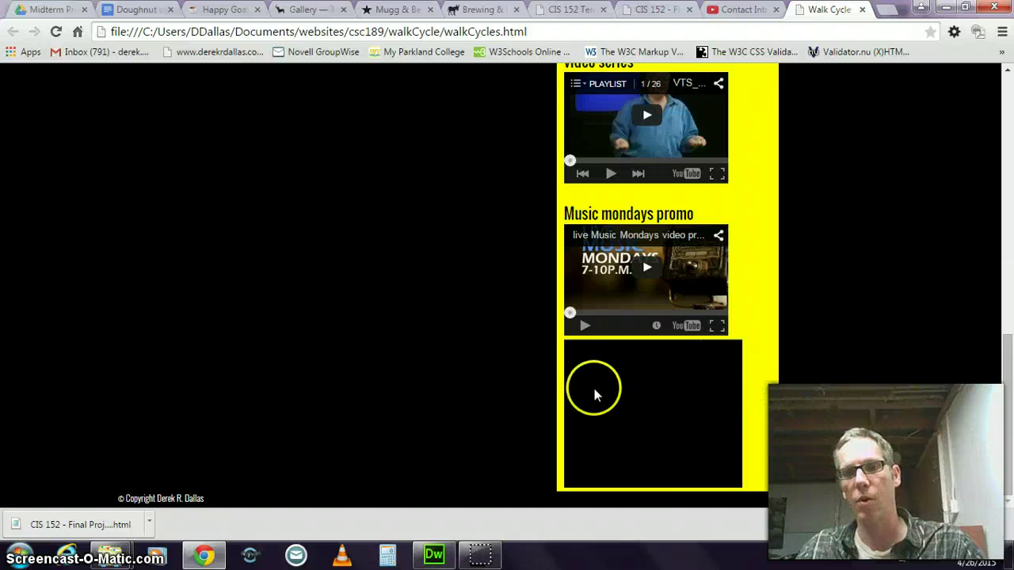
Step: Reload the Walk Cycle page twice to replay the animated Veterans ad, and look over the page up to its header
{"action": "left_click", "coordinate": [56, 32]}
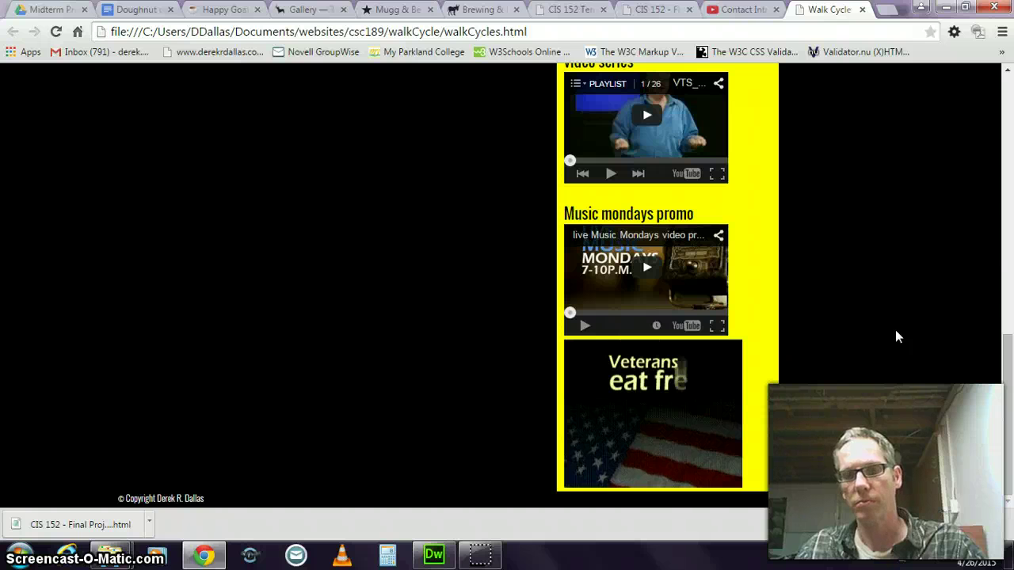
{"action": "left_click", "coordinate": [885, 330]}
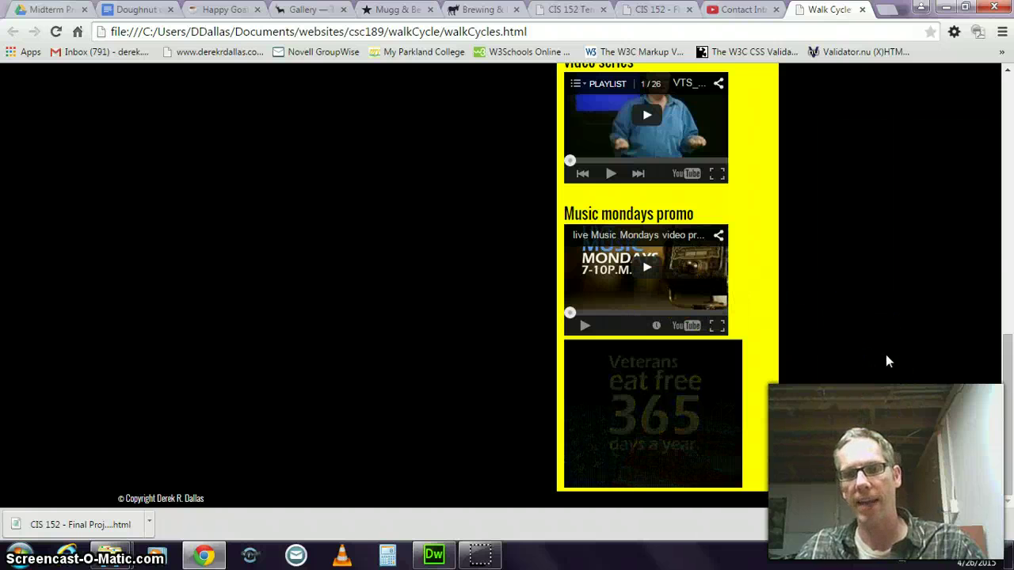
{"action": "scroll", "coordinate": [885, 354], "scroll_direction": "up", "scroll_amount": 5}
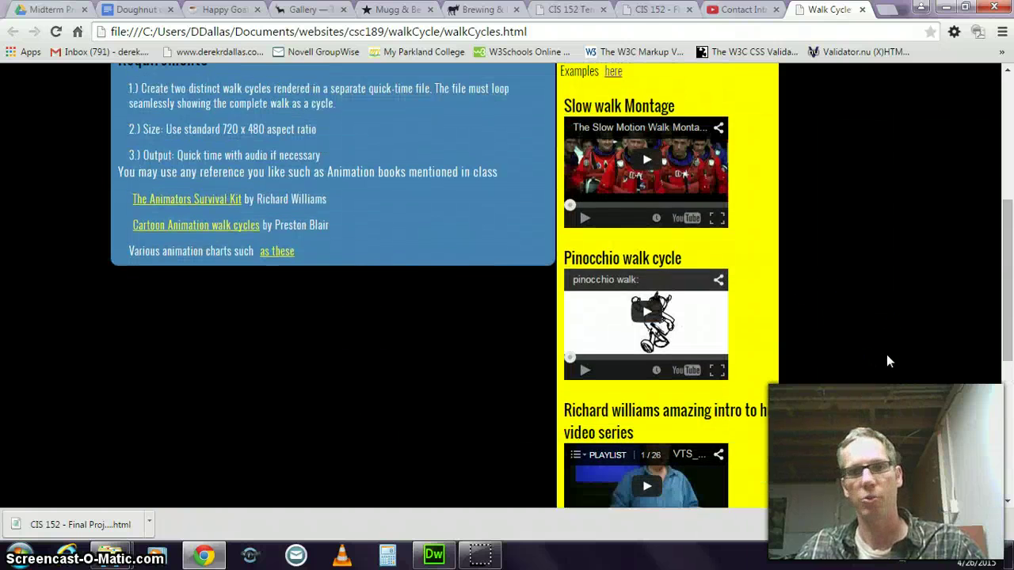
{"action": "scroll", "coordinate": [886, 360], "scroll_direction": "down", "scroll_amount": 5}
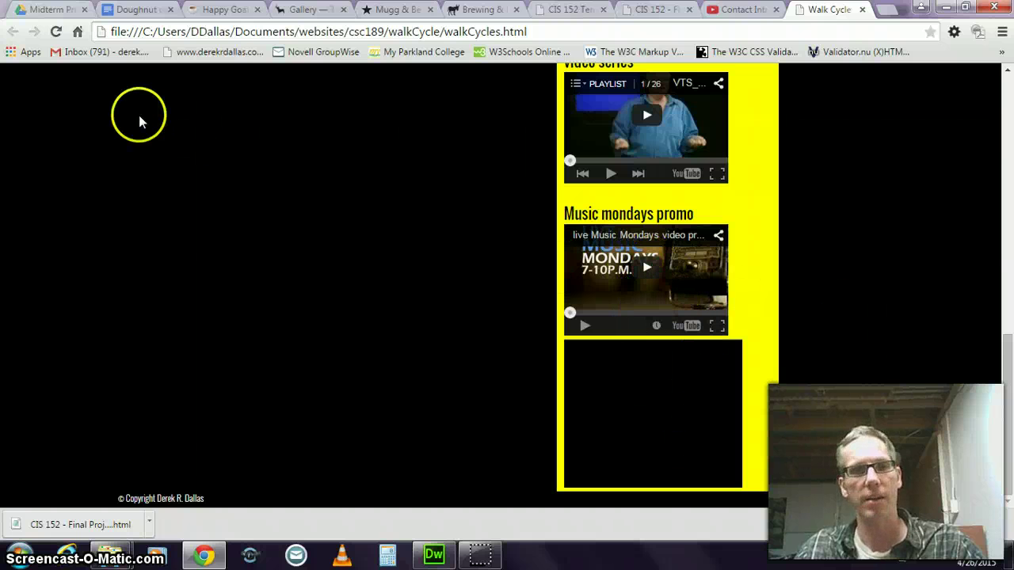
{"action": "left_click", "coordinate": [56, 32]}
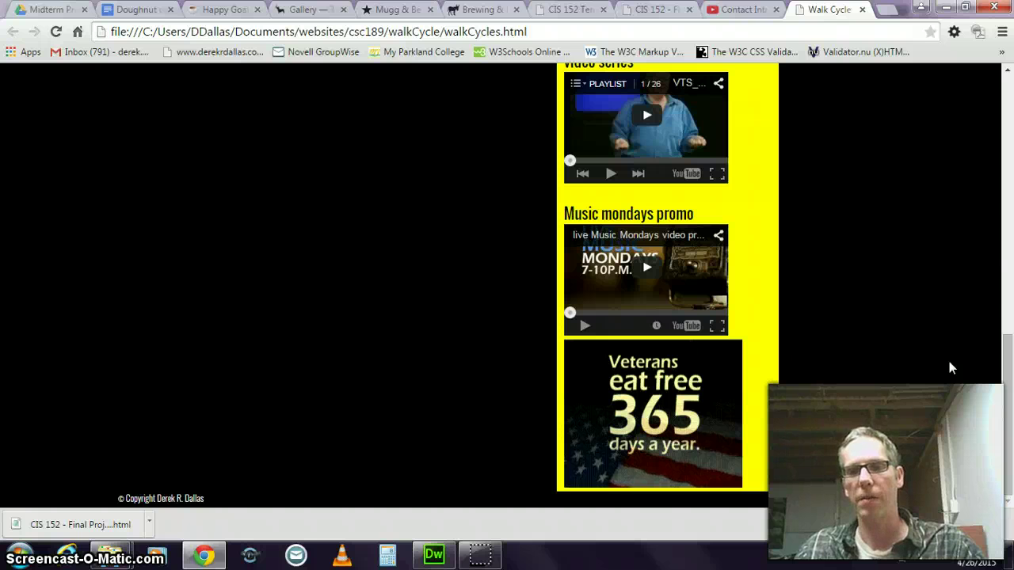
{"action": "left_click", "coordinate": [622, 282]}
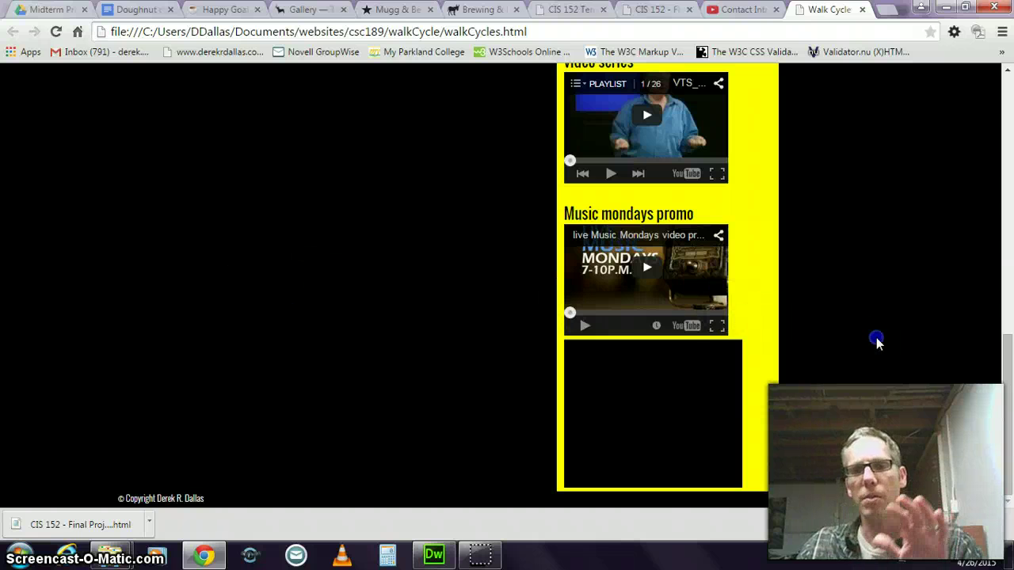
{"action": "scroll", "coordinate": [875, 341], "scroll_direction": "up", "scroll_amount": 7}
{"action": "scroll", "coordinate": [873, 337], "scroll_direction": "up", "scroll_amount": 2}
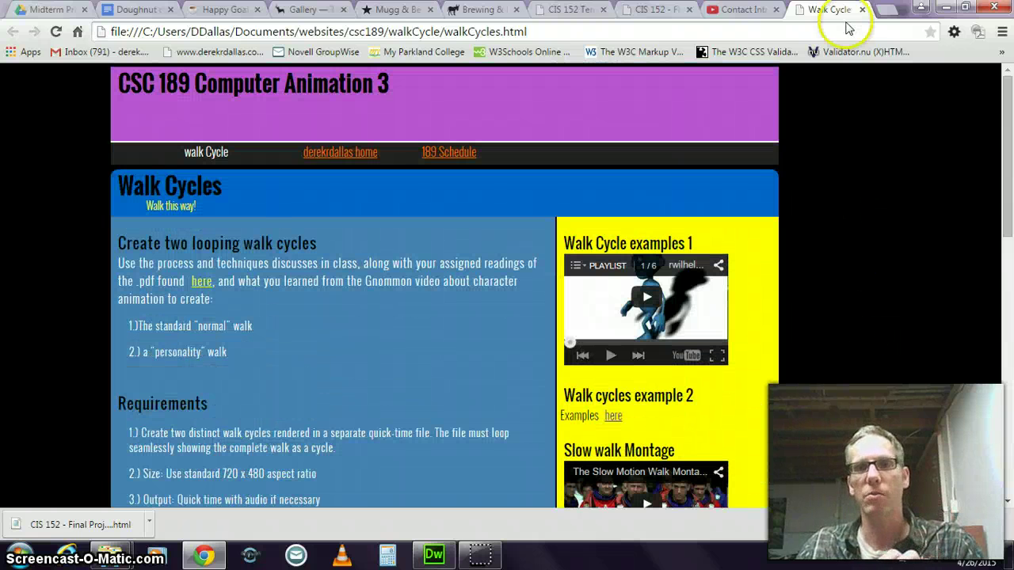
Step: Open the Doughnut delights document and review its additional must-haves, the form request, and the donut menu
{"action": "left_click", "coordinate": [133, 9]}
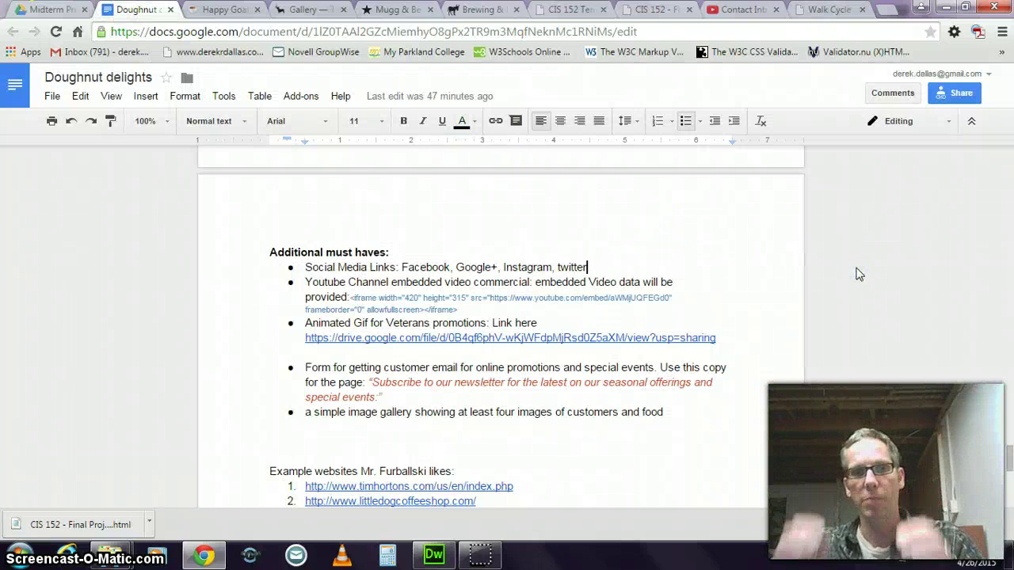
{"action": "scroll", "coordinate": [842, 403], "scroll_direction": "down", "scroll_amount": 4}
{"action": "scroll", "coordinate": [842, 400], "scroll_direction": "up", "scroll_amount": 7}
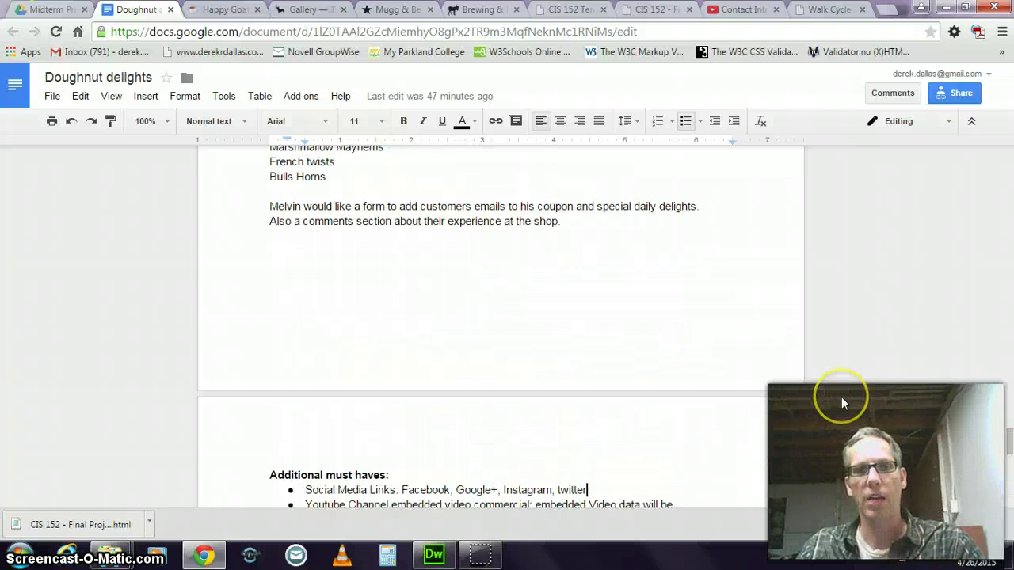
{"action": "scroll", "coordinate": [842, 393], "scroll_direction": "up", "scroll_amount": 1}
{"action": "scroll", "coordinate": [841, 385], "scroll_direction": "up", "scroll_amount": 4}
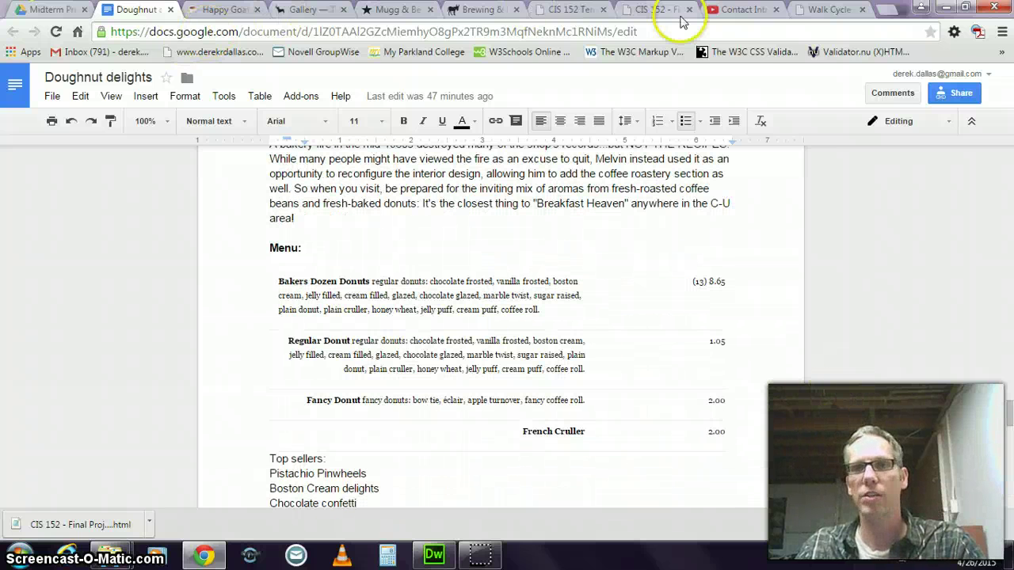
Step: Open the Project 12 page, check the CIS 152 course schedule, and return to Project 12 to review the Final Project Requirements
{"action": "left_click", "coordinate": [656, 10]}
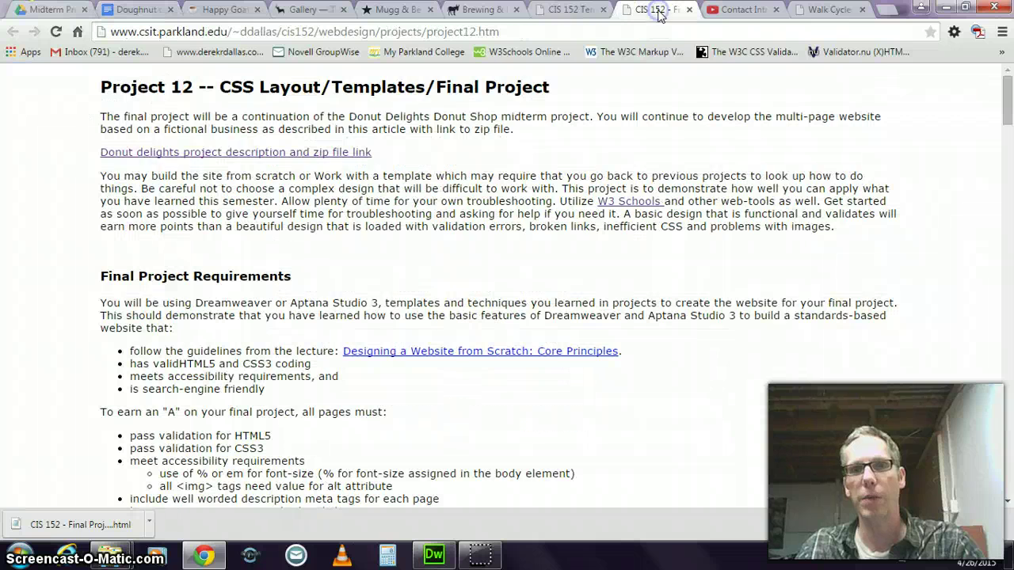
{"action": "left_click", "coordinate": [570, 10]}
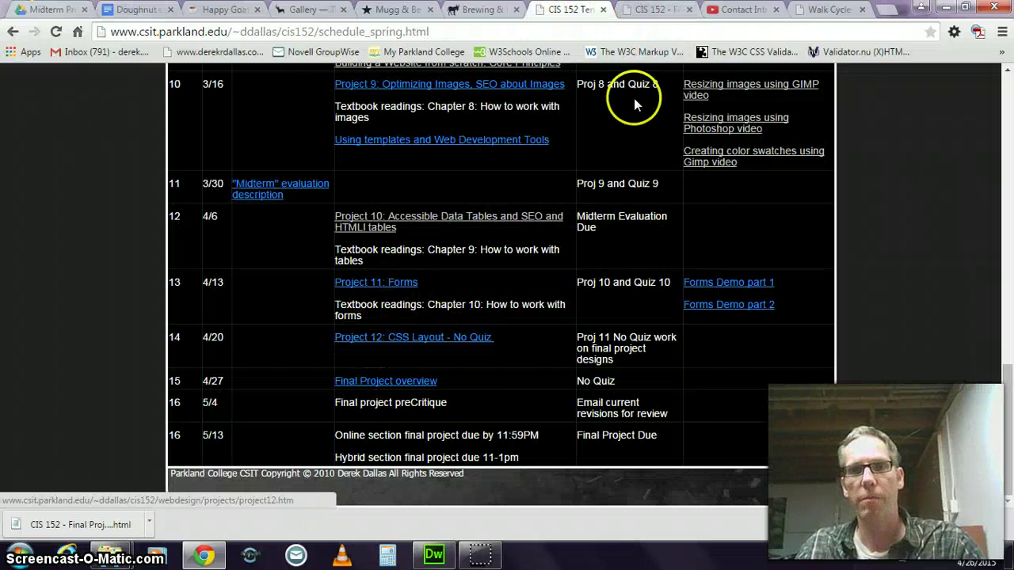
{"action": "left_click", "coordinate": [651, 10]}
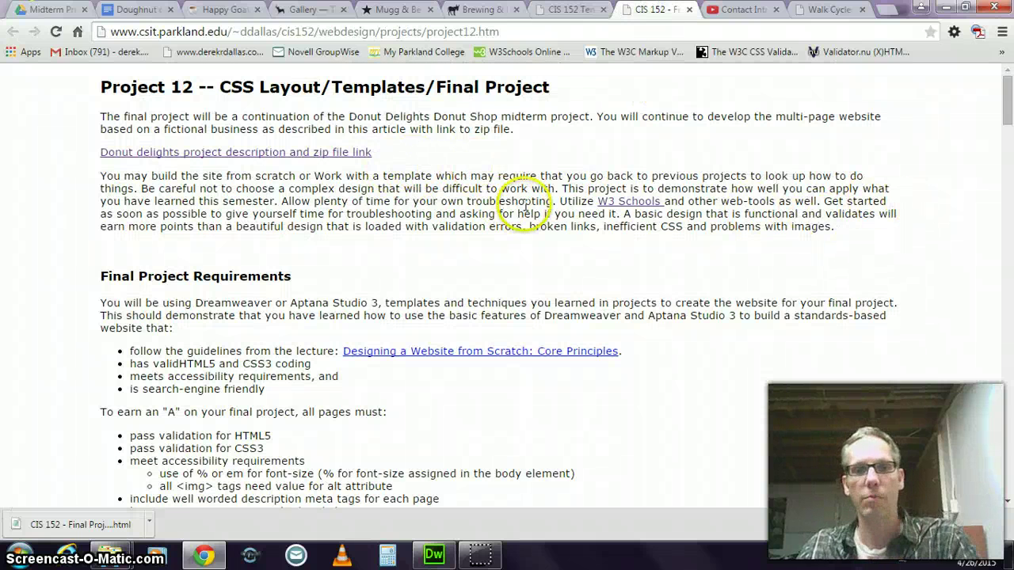
{"action": "scroll", "coordinate": [525, 202], "scroll_direction": "down", "scroll_amount": 2}
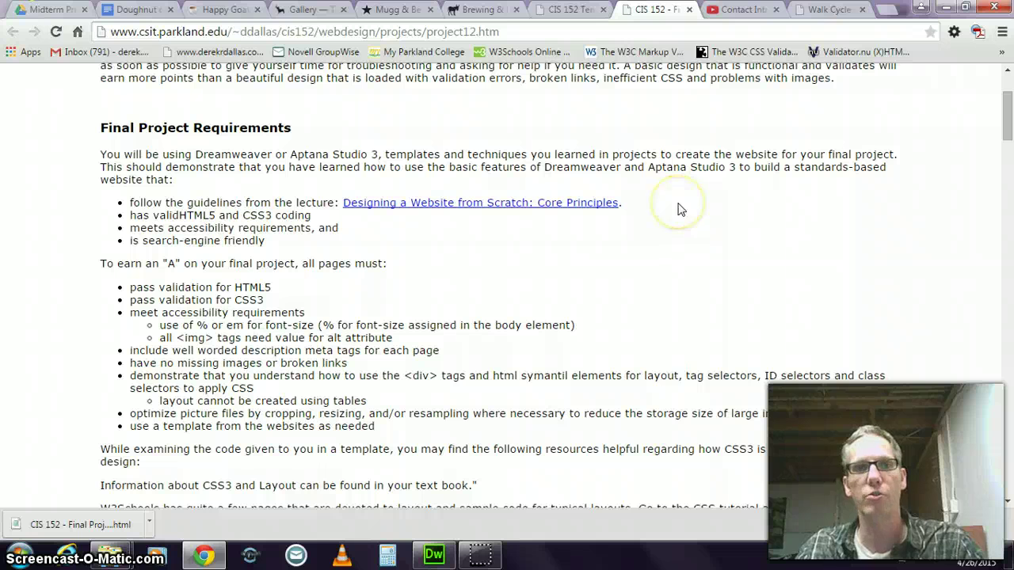